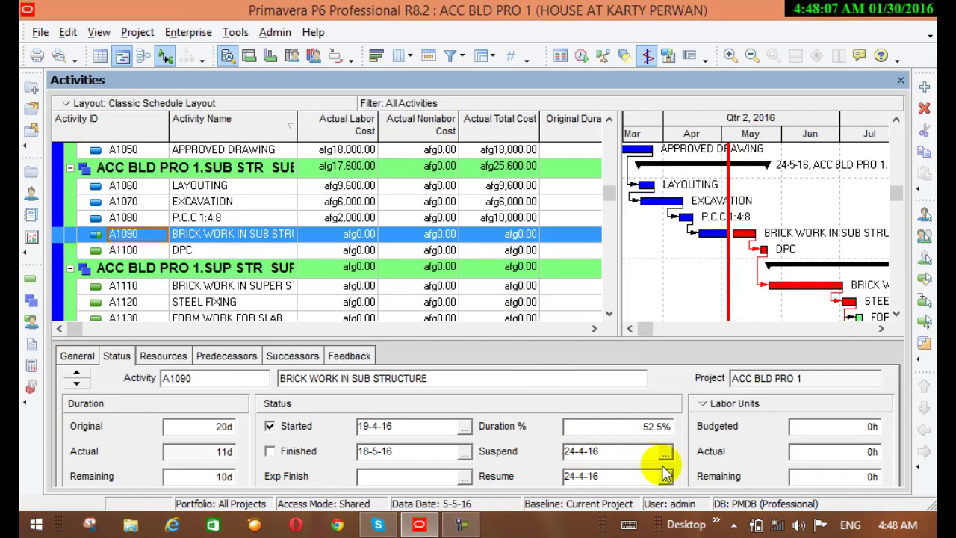
Try to set the suspend date of activity A1090, BRICK WORK IN SUB STRUCTURE, to 25-4-16
left_click(665, 452)
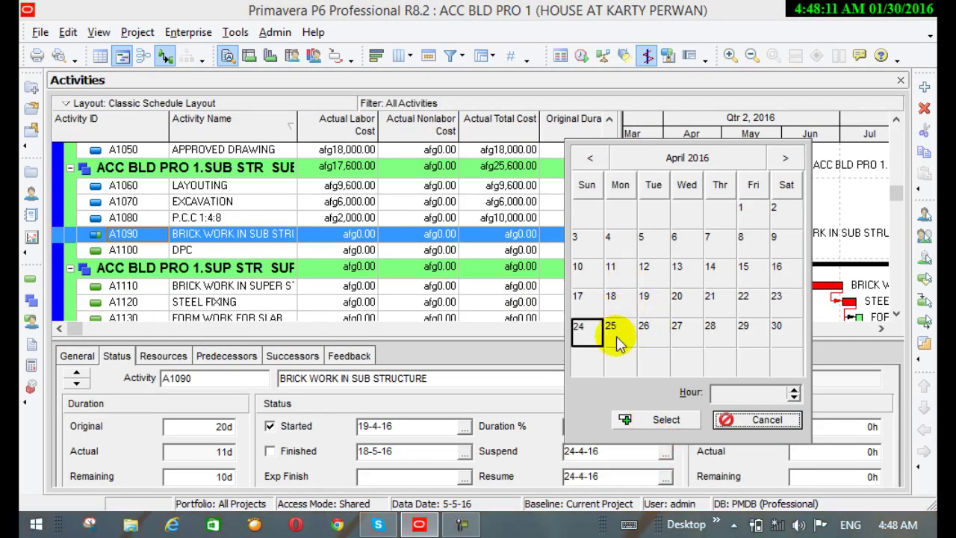
left_click(617, 334)
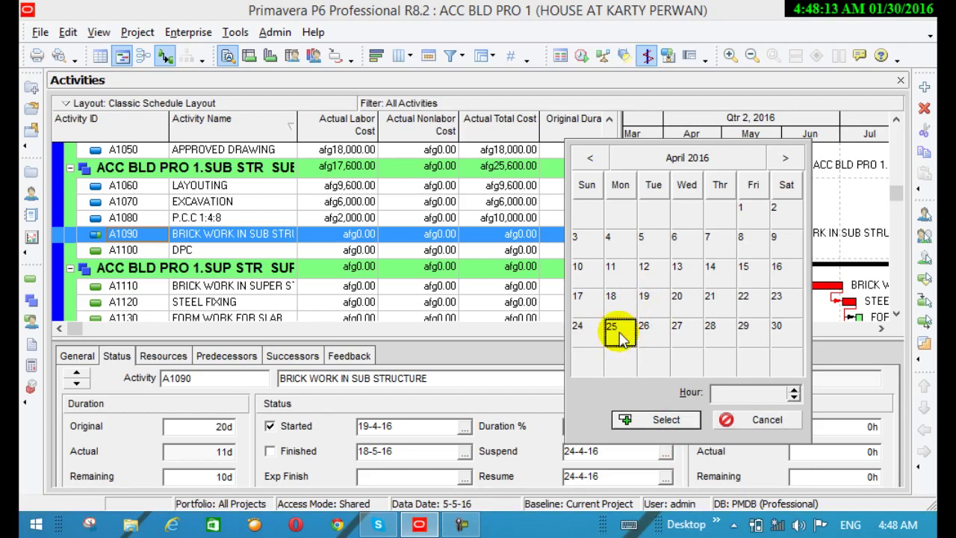
left_click(655, 420)
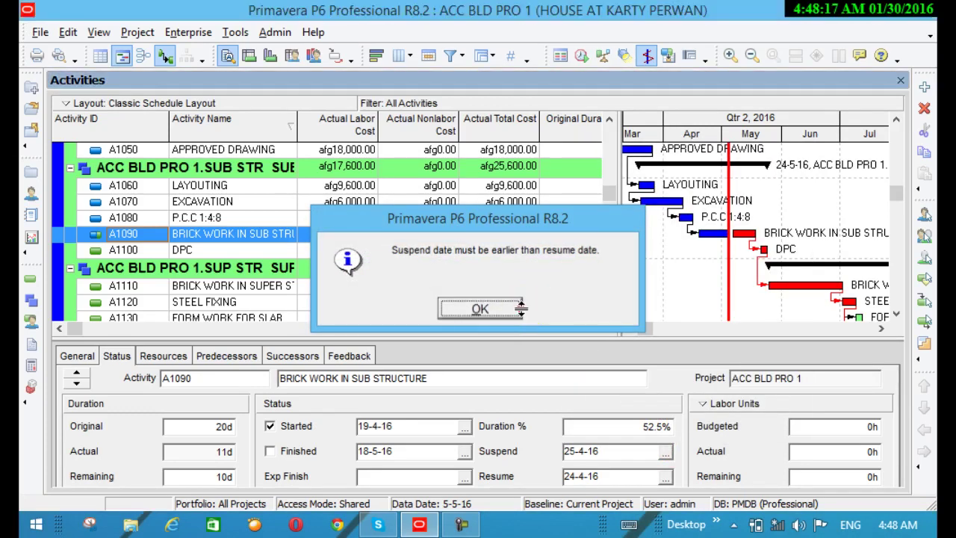
left_click(520, 308)
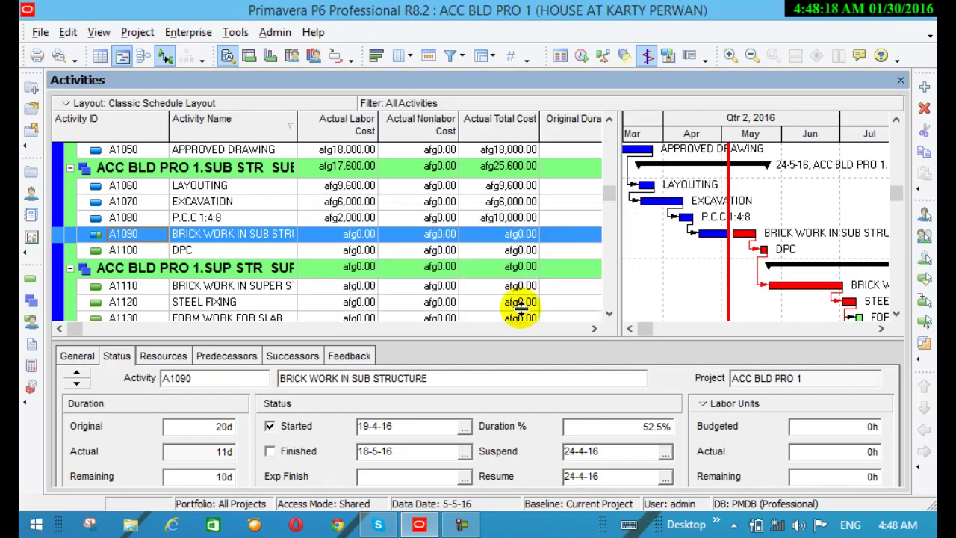
Set the resume date of activity A1090, BRICK WORK IN SUB STRUCTURE, to 26-4-16
left_click(655, 476)
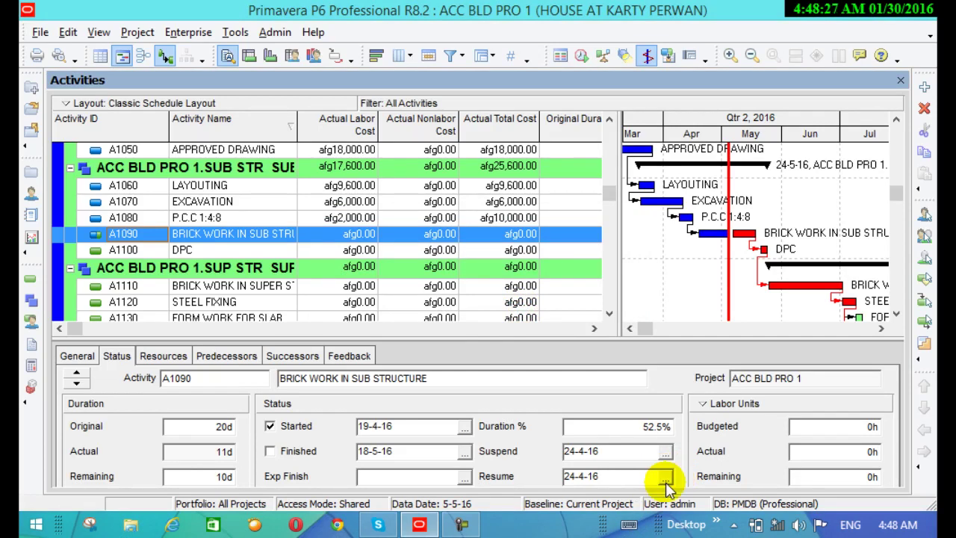
left_click(664, 477)
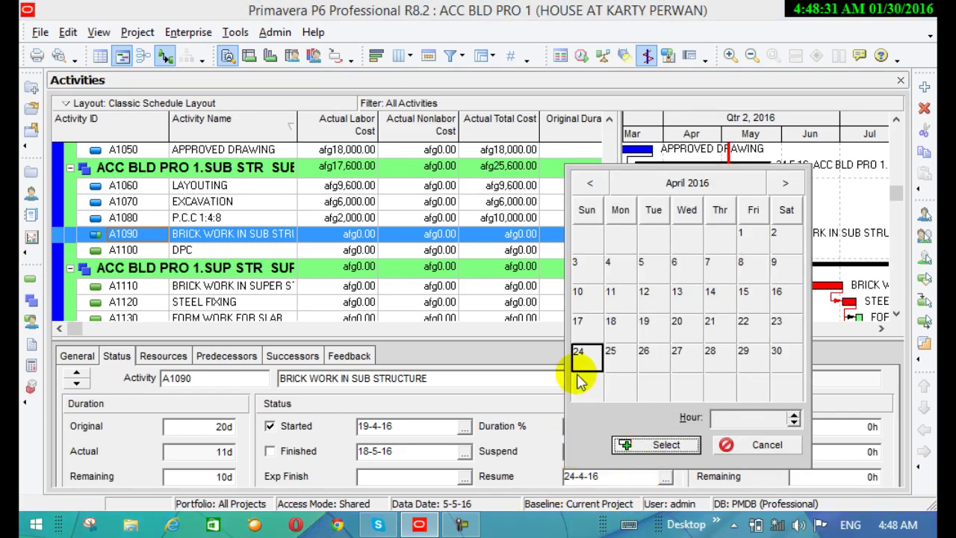
left_click(646, 351)
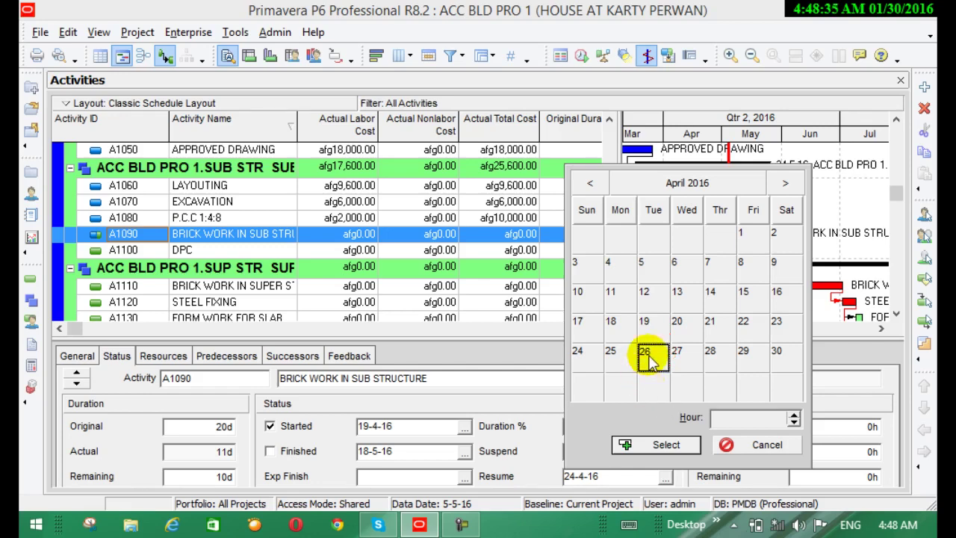
left_click(662, 445)
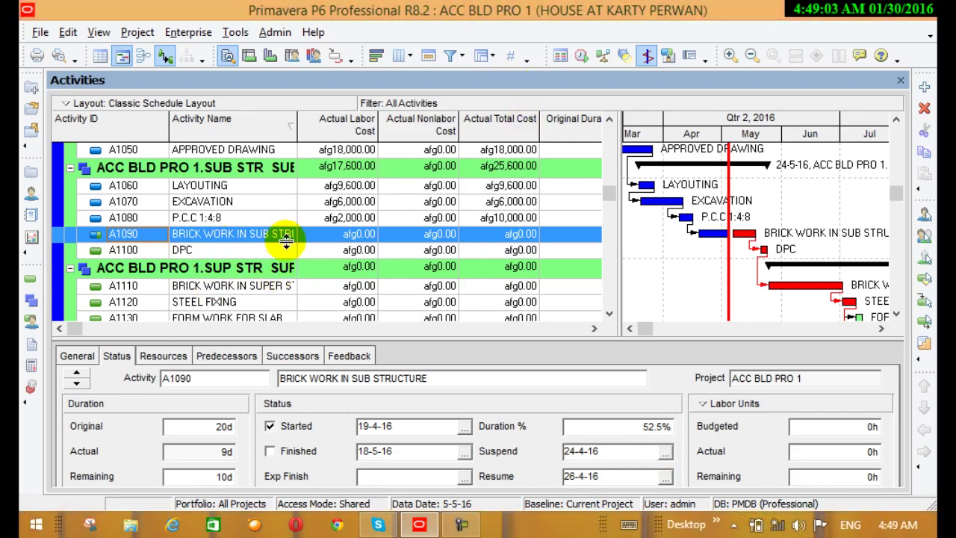
Check whether suspend dates can be entered for the activities DPC and BRICK WORK IN SUPER STRUCTURE
left_click(211, 250)
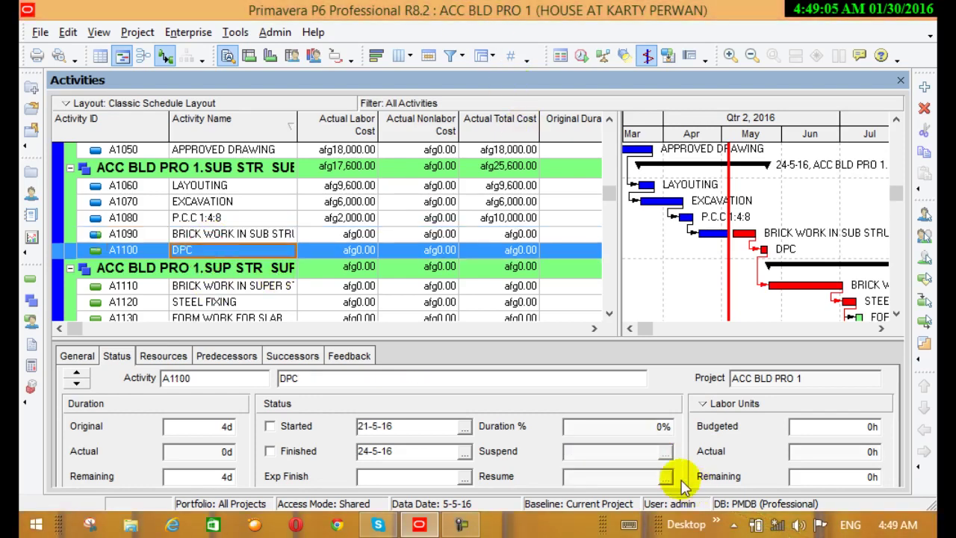
left_click(465, 526)
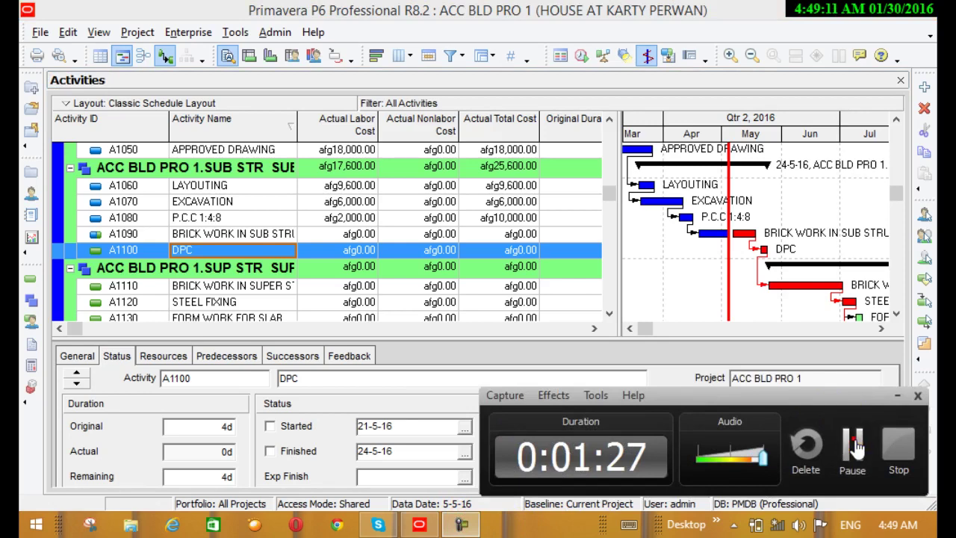
left_click(857, 446)
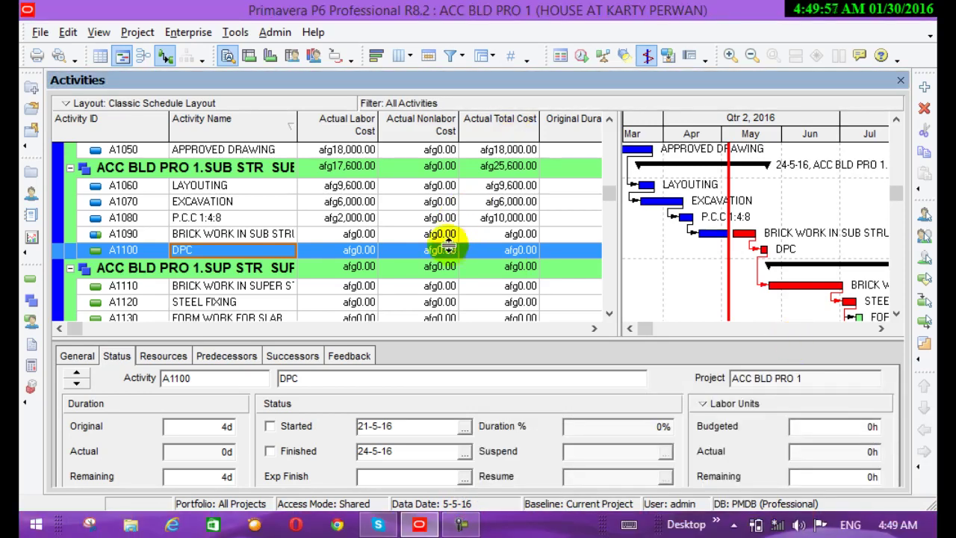
left_click(434, 291)
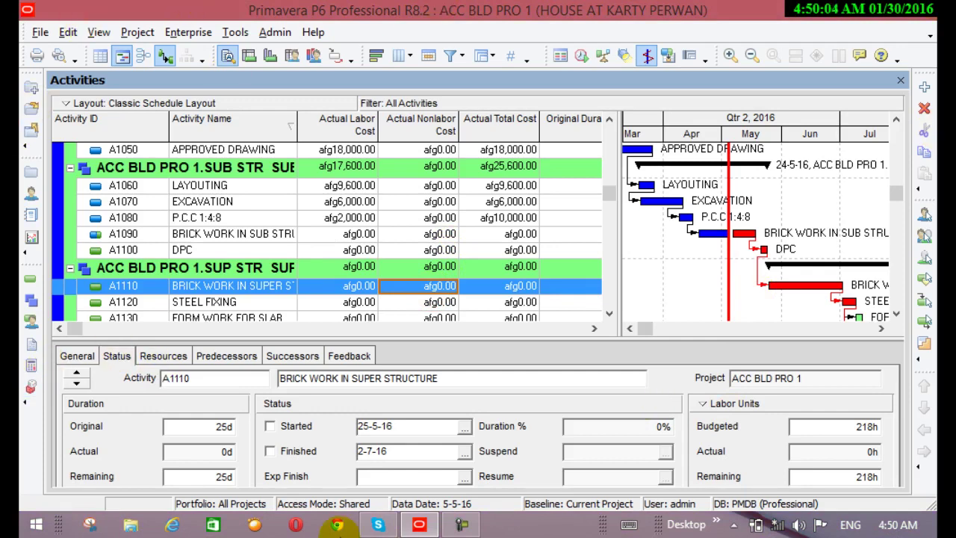
left_click(667, 454)
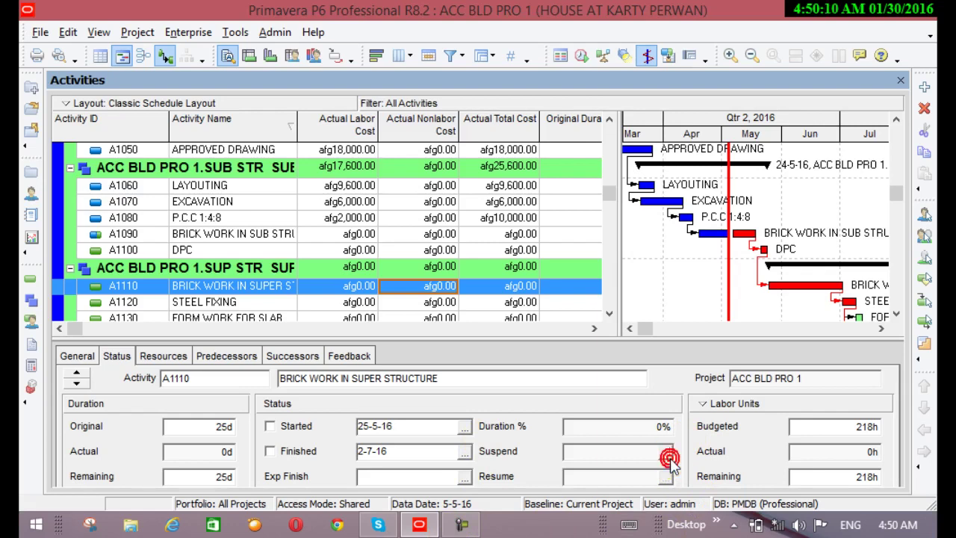
left_click(664, 452)
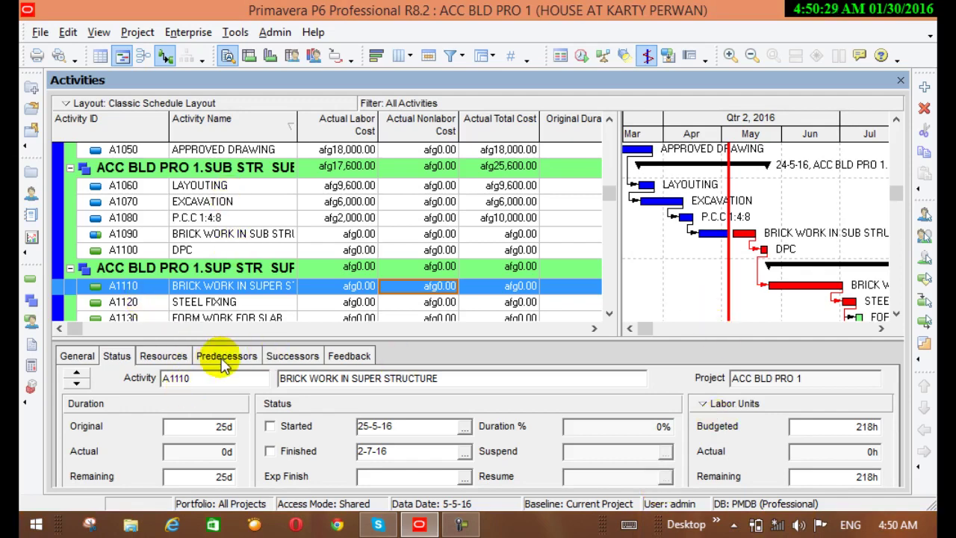
Review the resource assignments of BRICK WORK IN SUPER STRUCTURE and the column options available for them
left_click(163, 359)
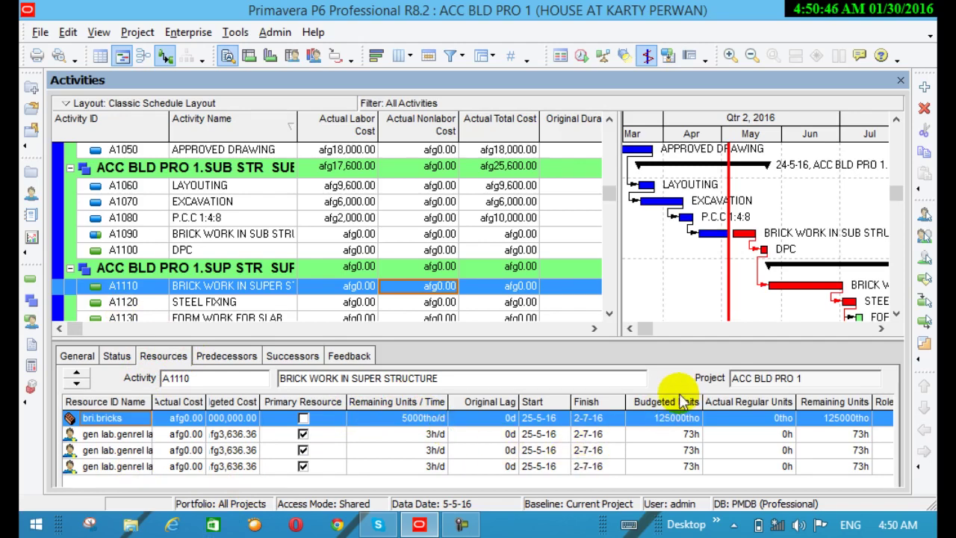
right_click(640, 399)
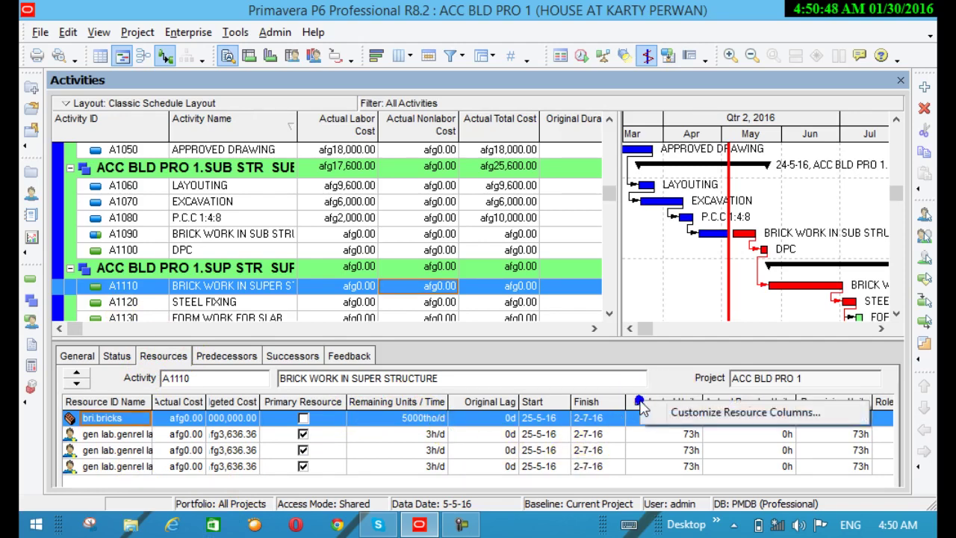
left_click(697, 420)
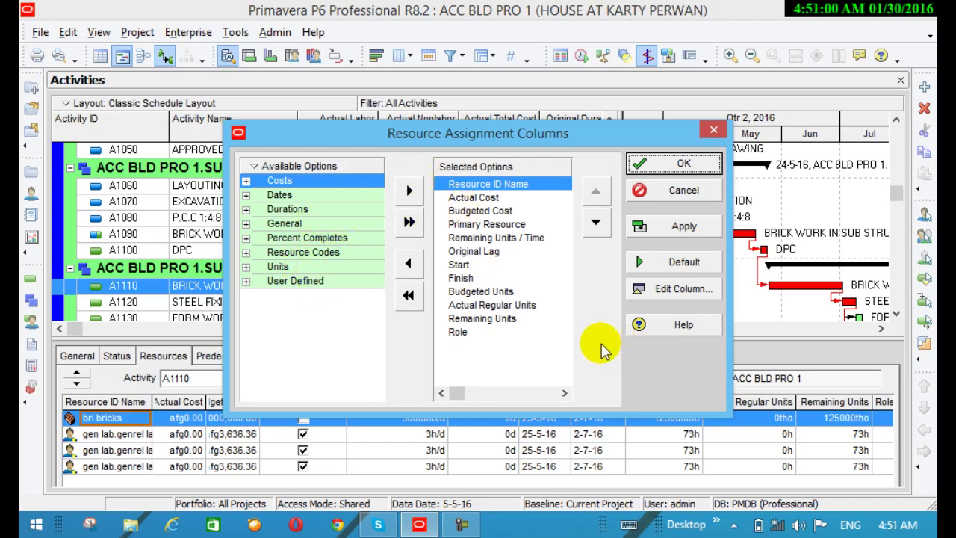
left_click(715, 133)
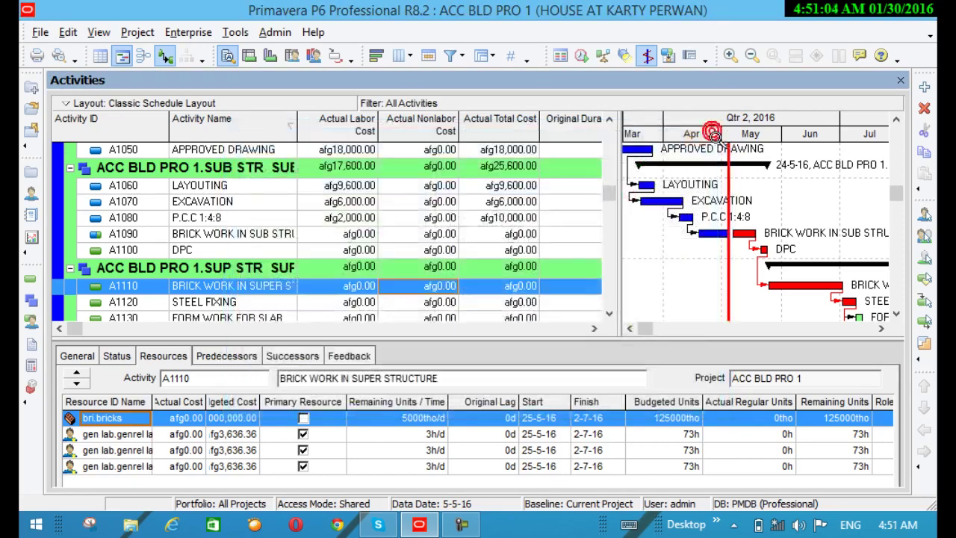
Examine the predecessors and successors of activity A1110, BRICK WORK IN SUPER STRUCTURE
left_click(238, 359)
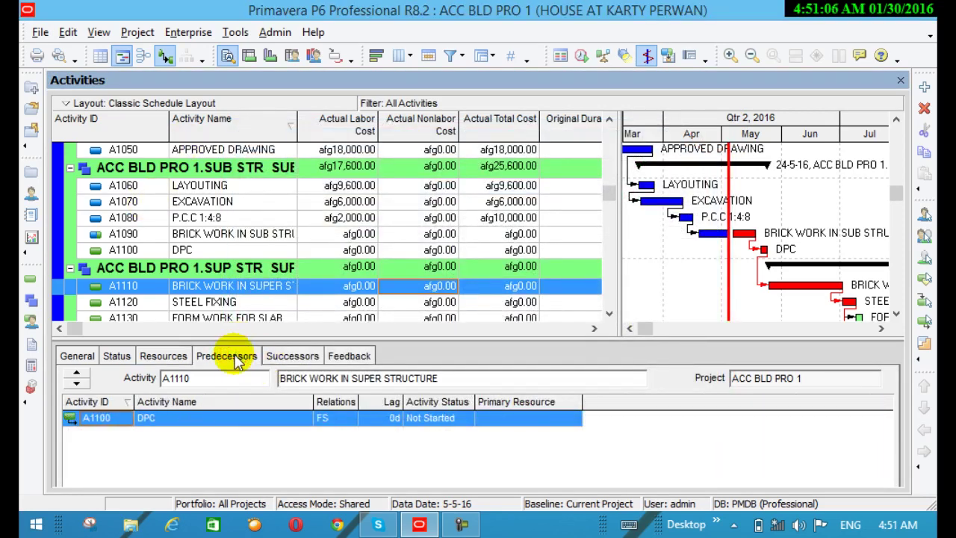
left_click(289, 358)
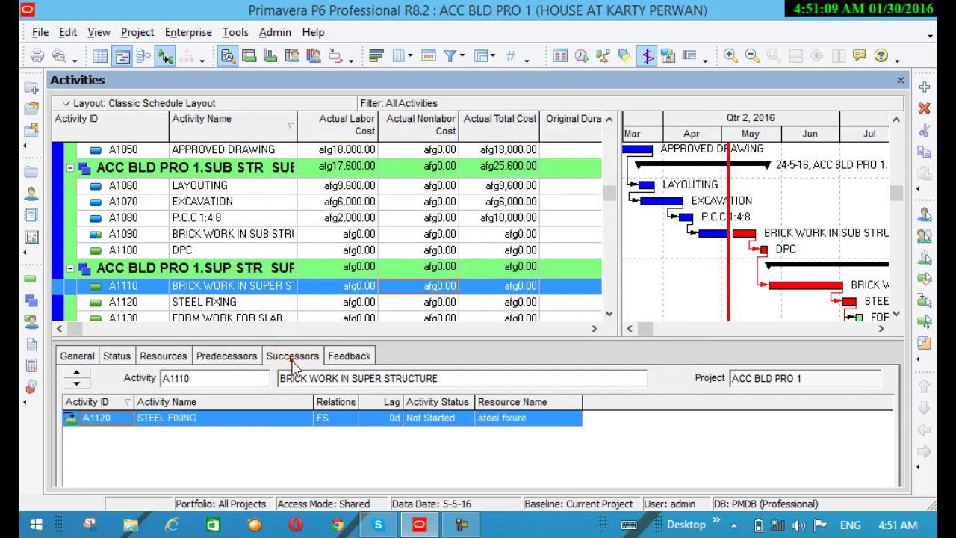
left_click(220, 358)
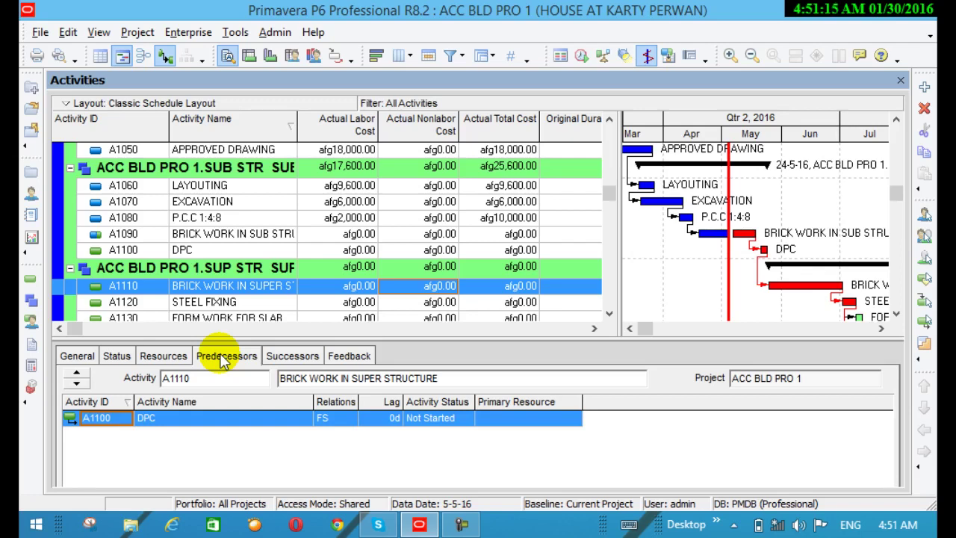
Examine the predecessor and successor links of BRICK WORK IN SUB STRUCTURE and the successor of P.C.C 1:4:8
left_click(239, 234)
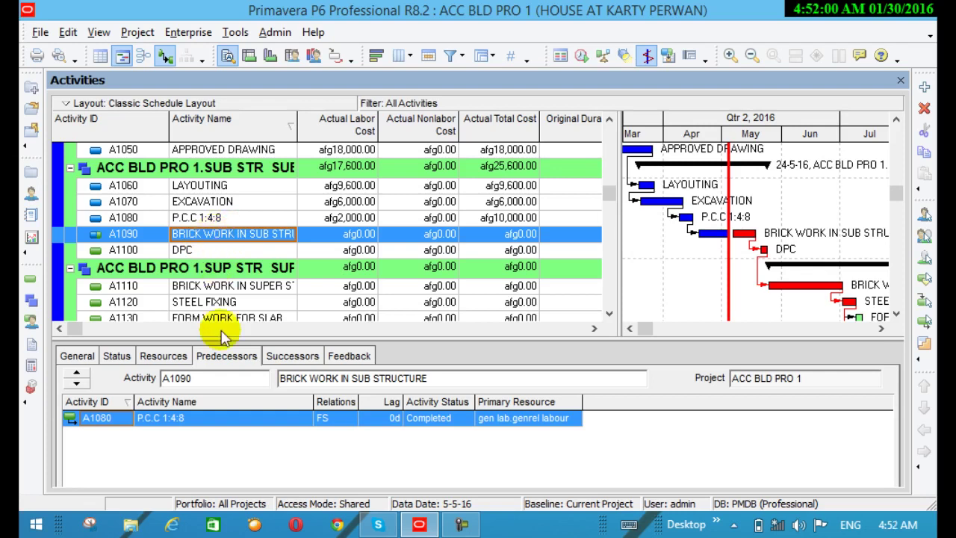
left_click(288, 356)
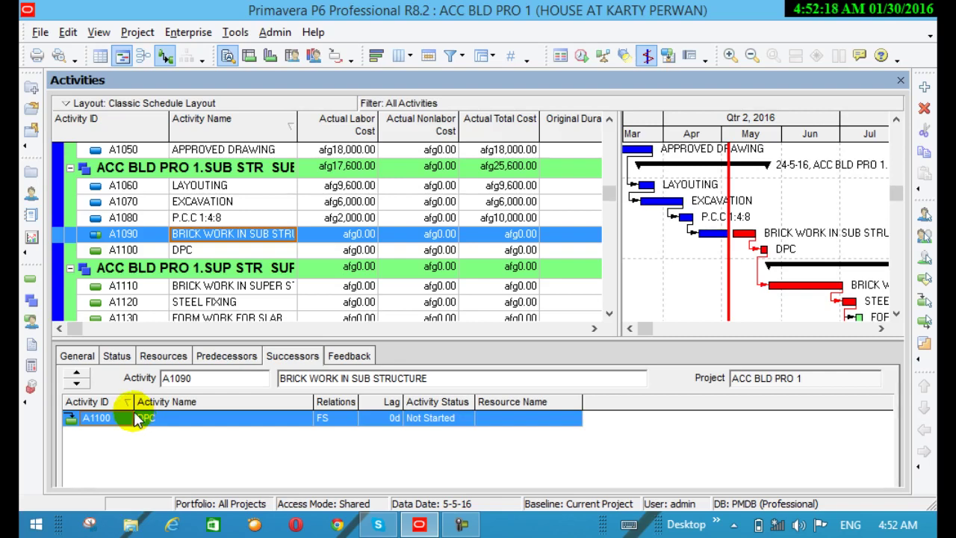
left_click(243, 218)
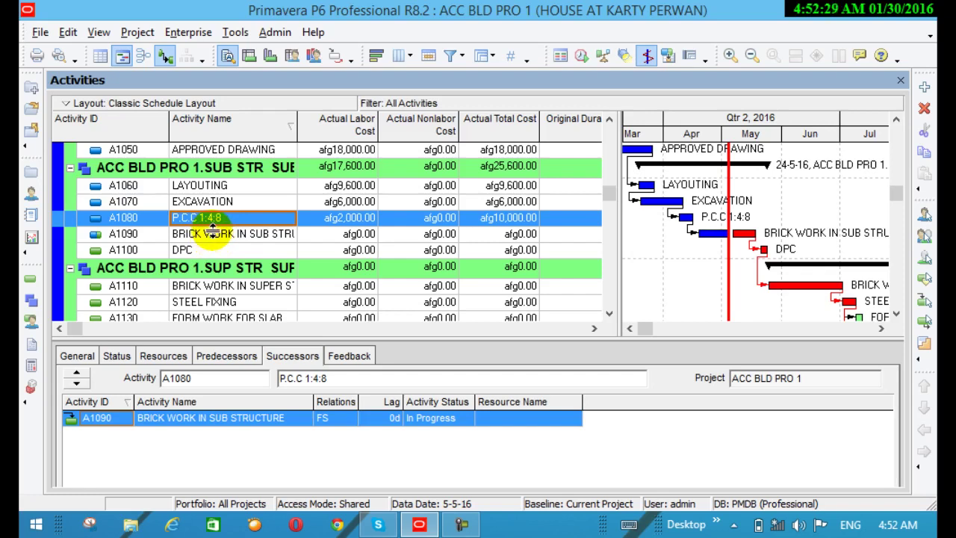
left_click_drag(212, 233, 213, 233)
left_click(213, 234)
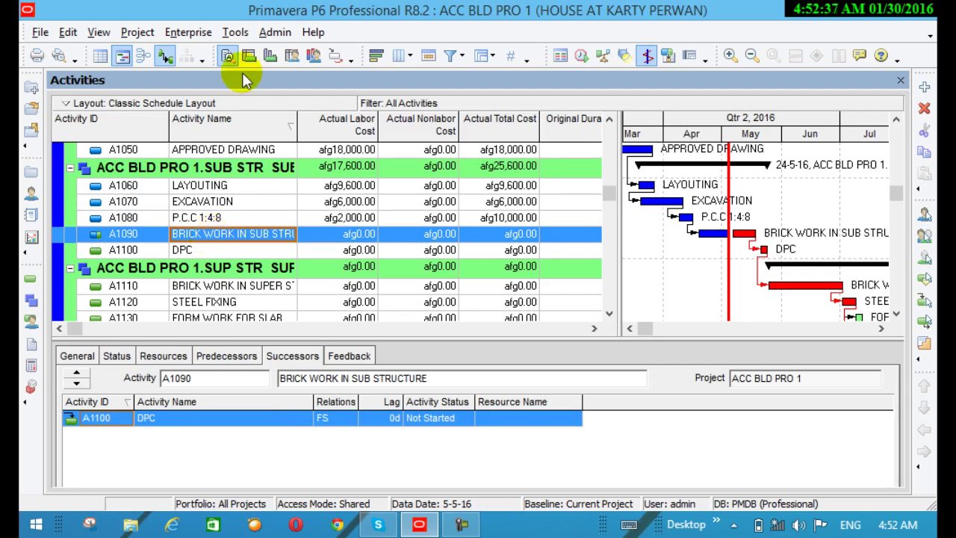
Add a new activity to the sub structure group while BRICK WORK IN SUB STRUCTURE is selected
left_click(610, 315)
left_click(610, 315)
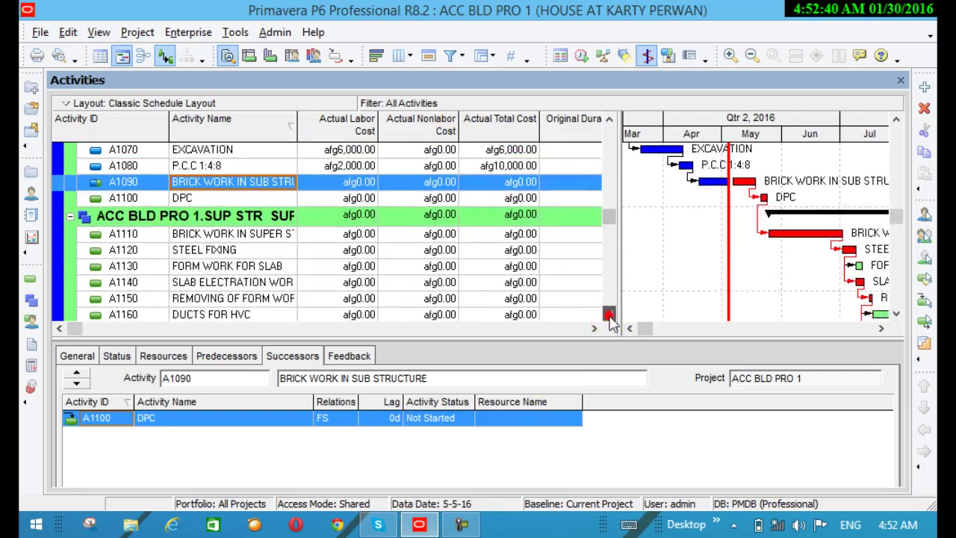
left_click(609, 314)
left_click(609, 315)
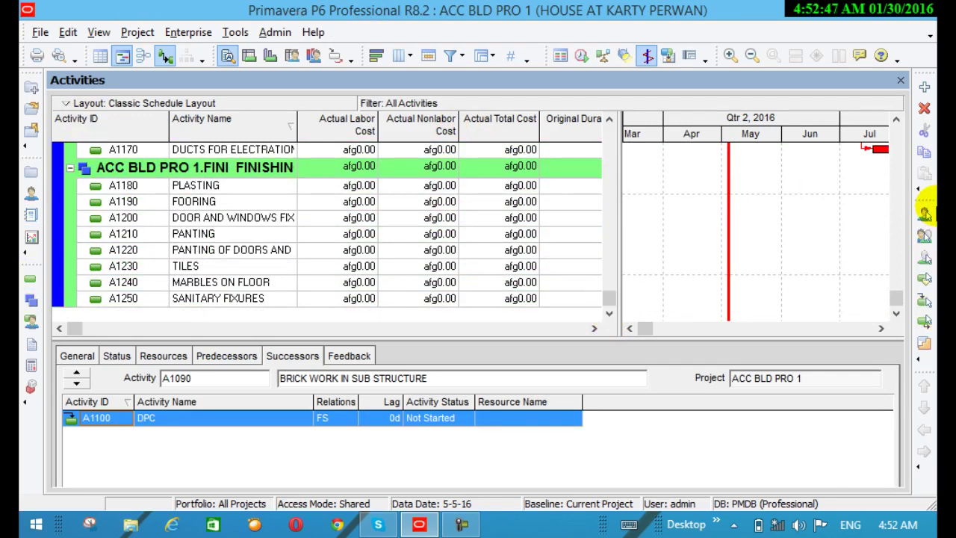
left_click(924, 87)
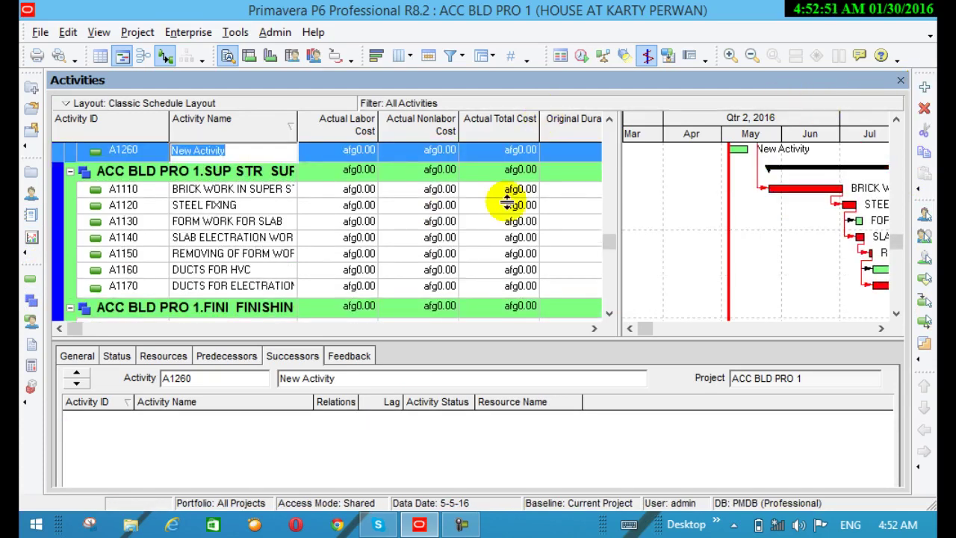
Add an activity named "a" after SANITARY FIXURES in the finishing group
left_click(609, 313)
left_click(610, 313)
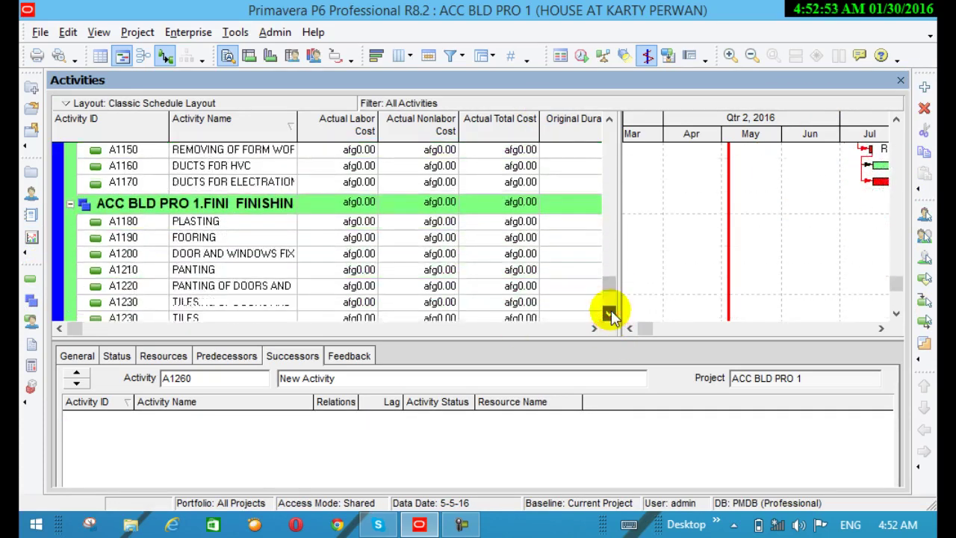
left_click(527, 301)
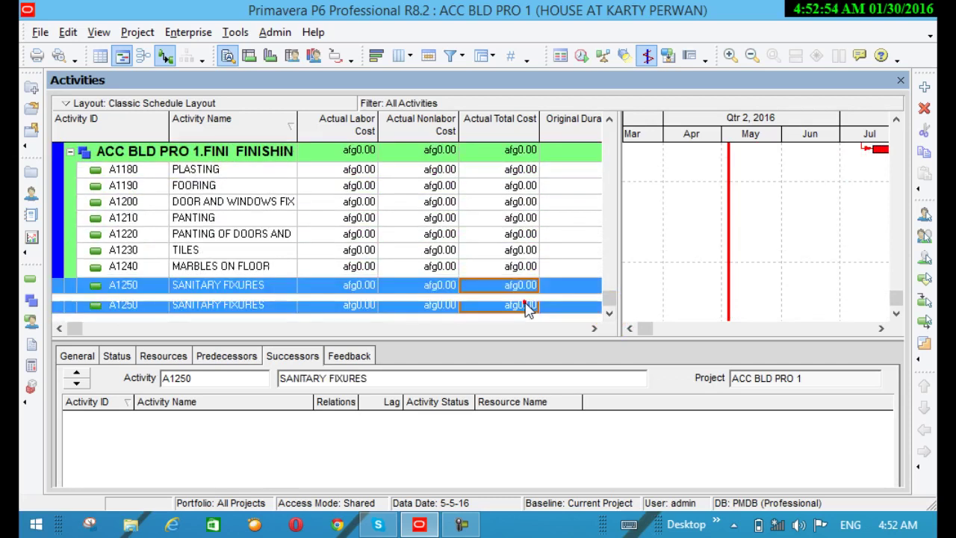
left_click(927, 88)
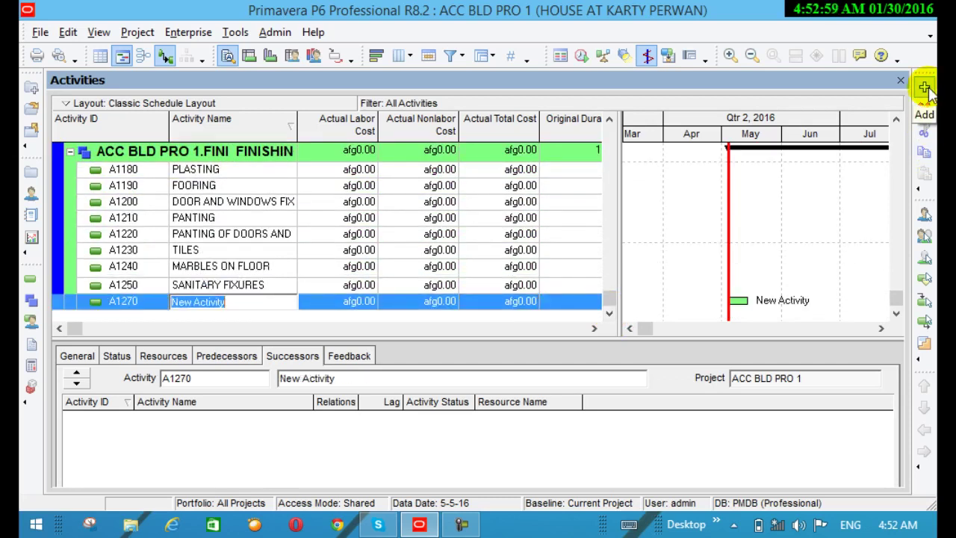
type("a")
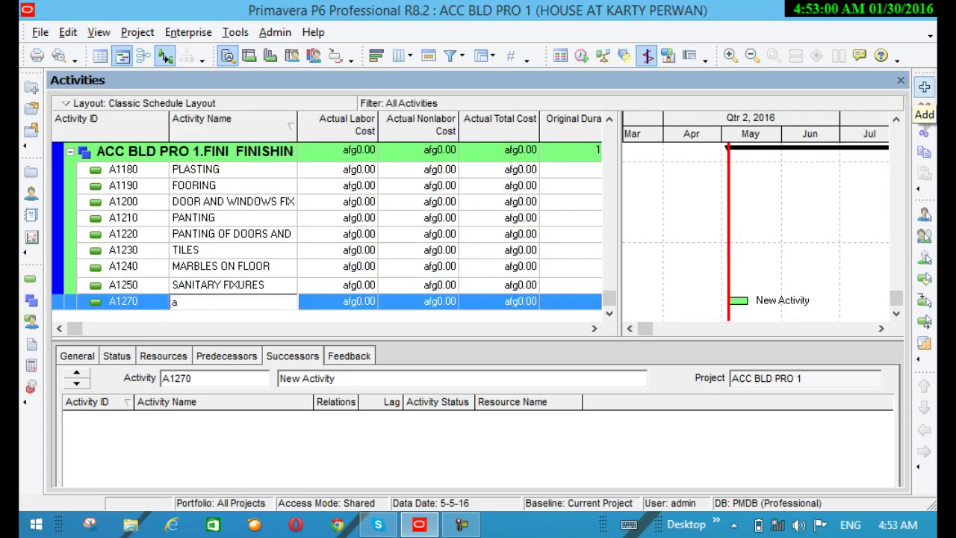
left_click(924, 89)
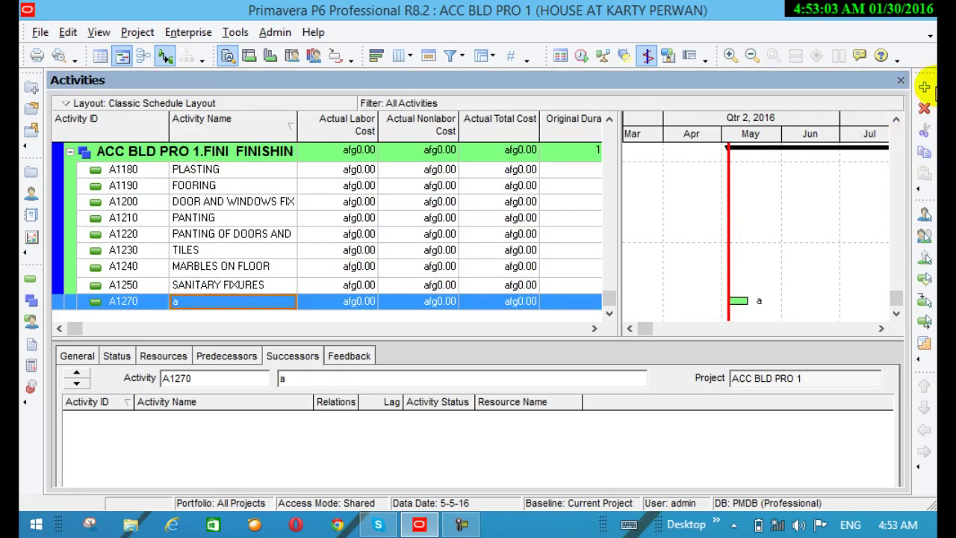
Add an activity named "b" below activity "a" in the finishing group
left_click(925, 89)
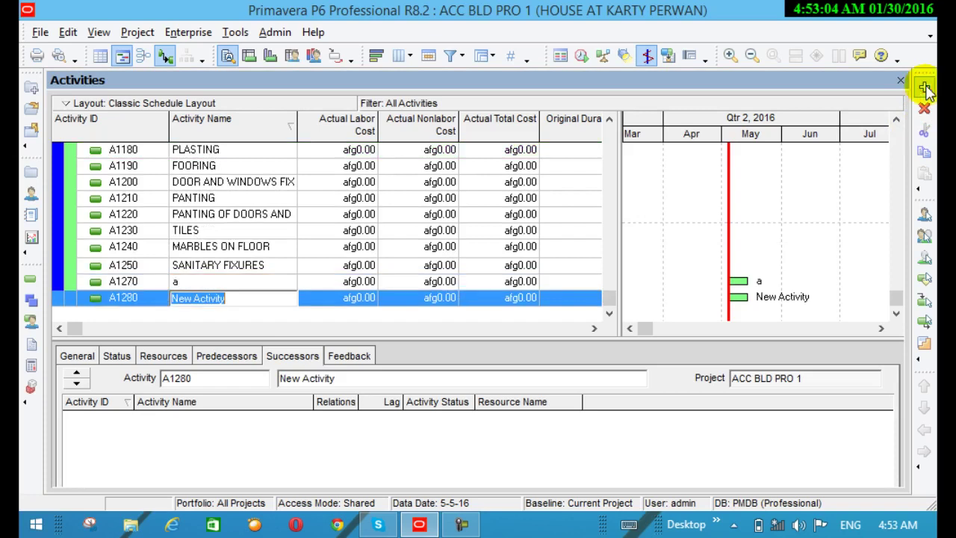
type("b")
key("Return")
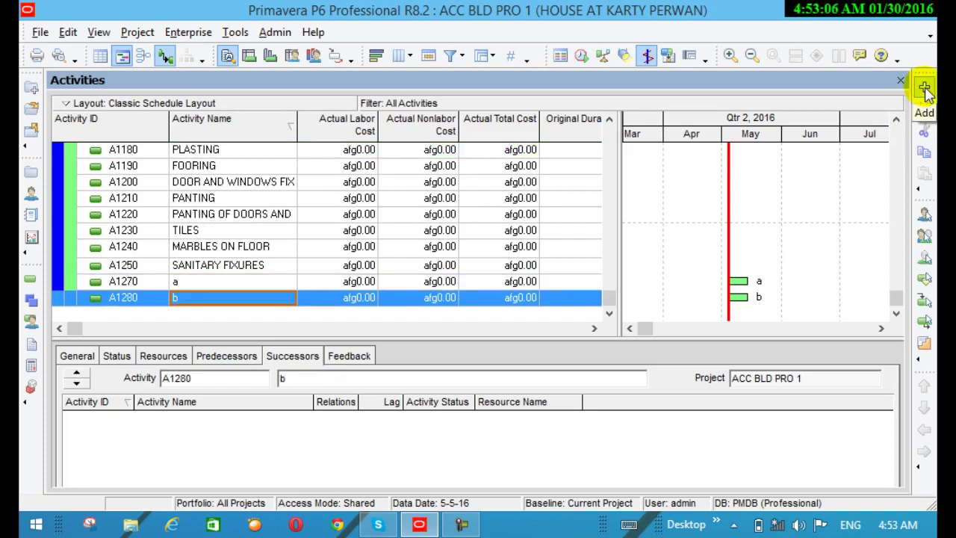
Add an activity named "c" below activity "b" in the finishing group
left_click(925, 89)
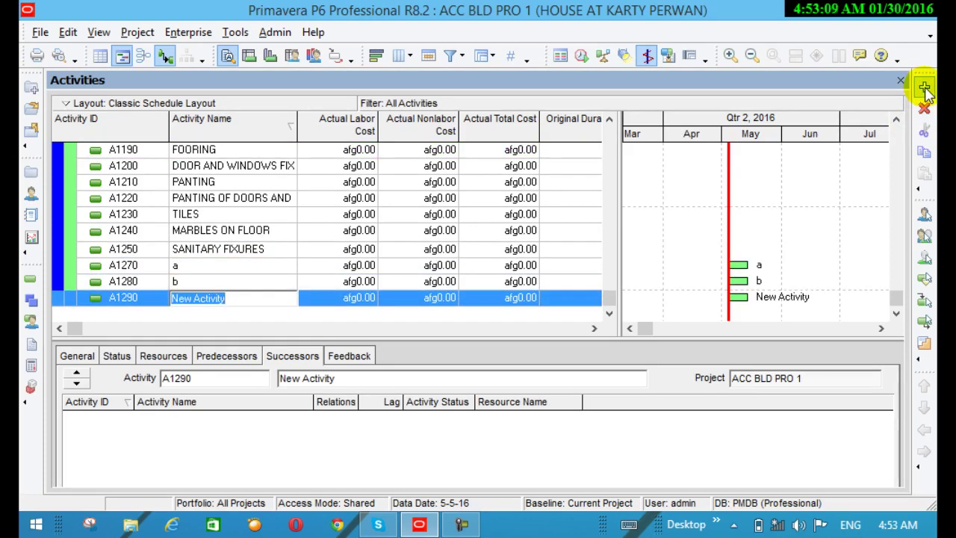
type("c")
key("Return")
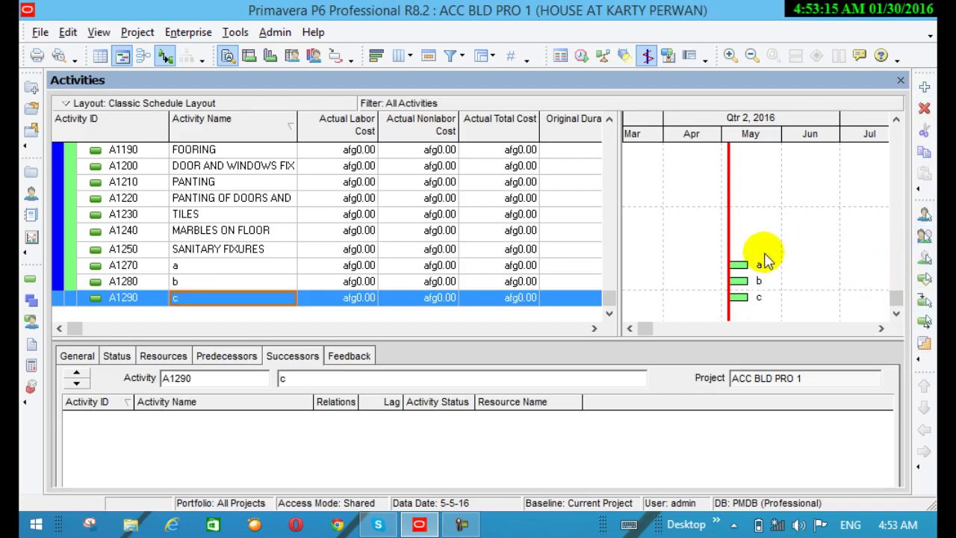
Examine the Gantt bars of activities a, b and c and the predecessor and successor links of SANITARY FIXURES
left_click(882, 329)
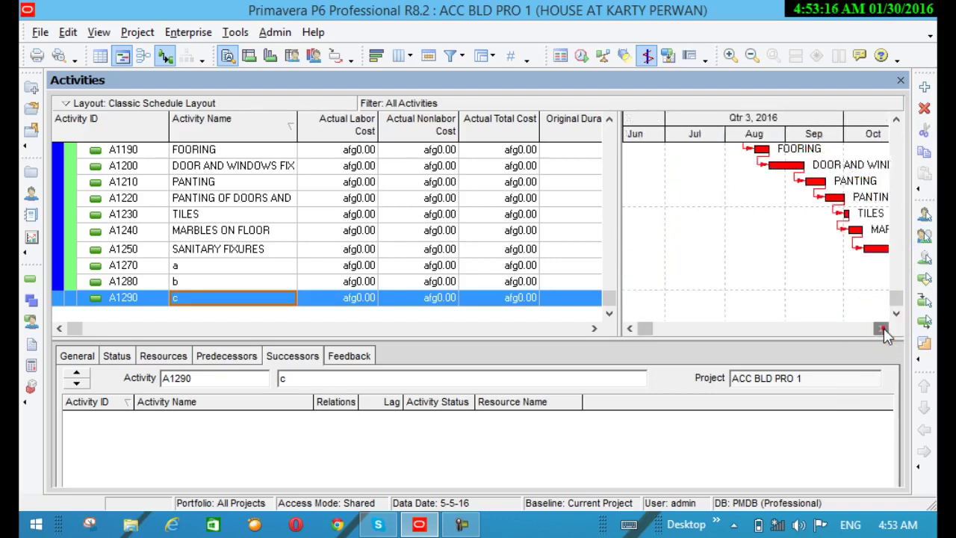
left_click(631, 328)
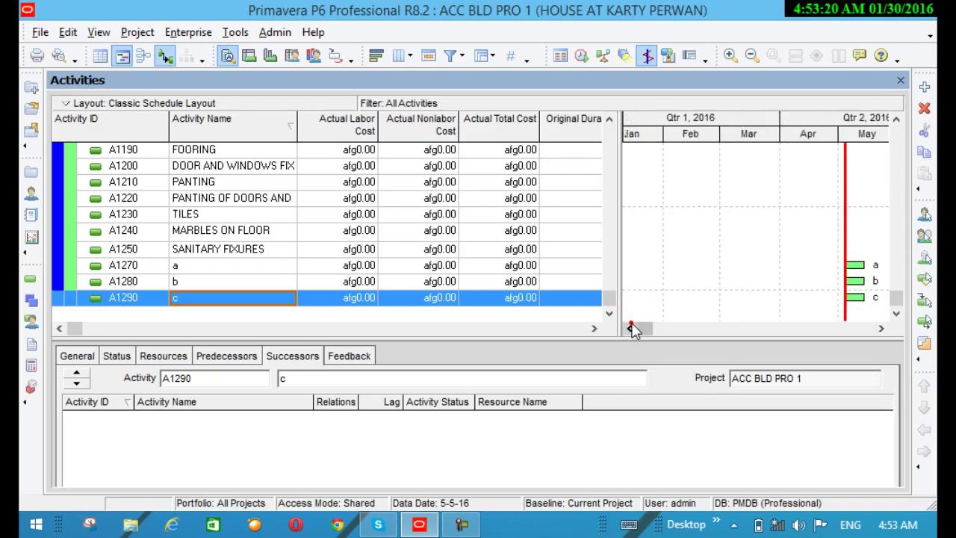
left_click(881, 329)
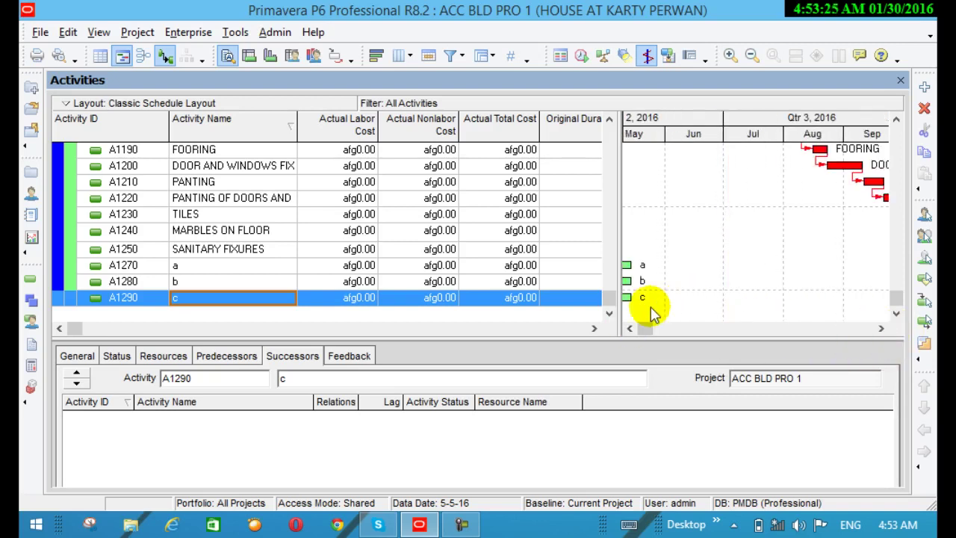
left_click(632, 329)
left_click(632, 328)
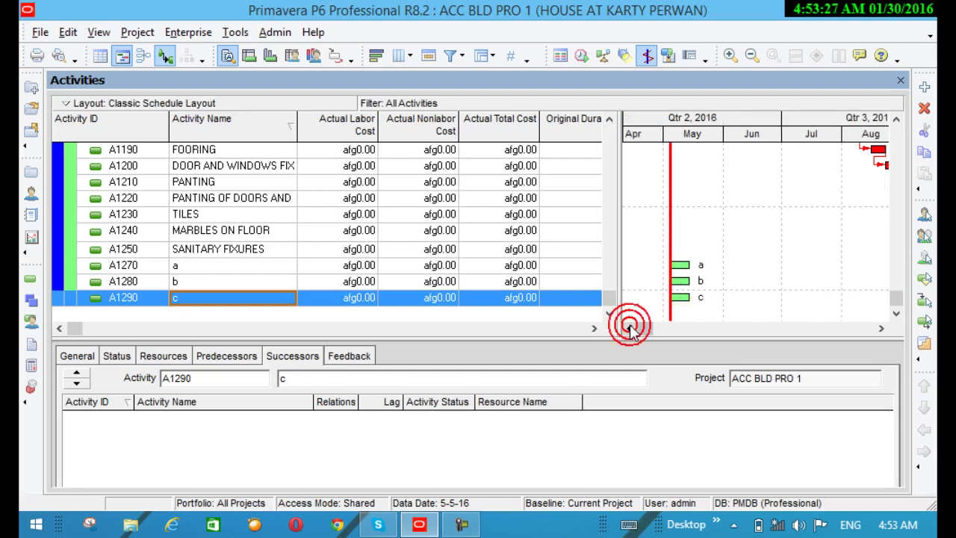
left_click(198, 268)
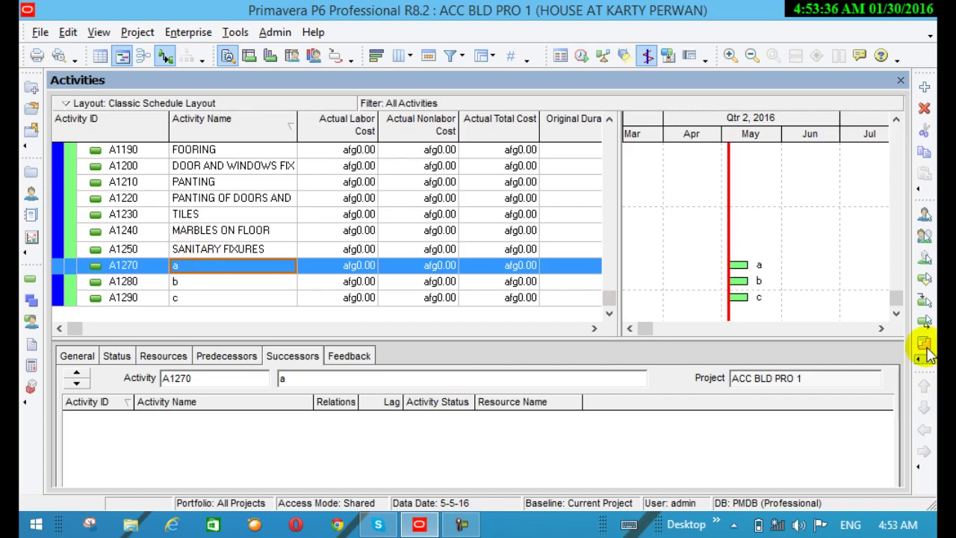
left_click(881, 327)
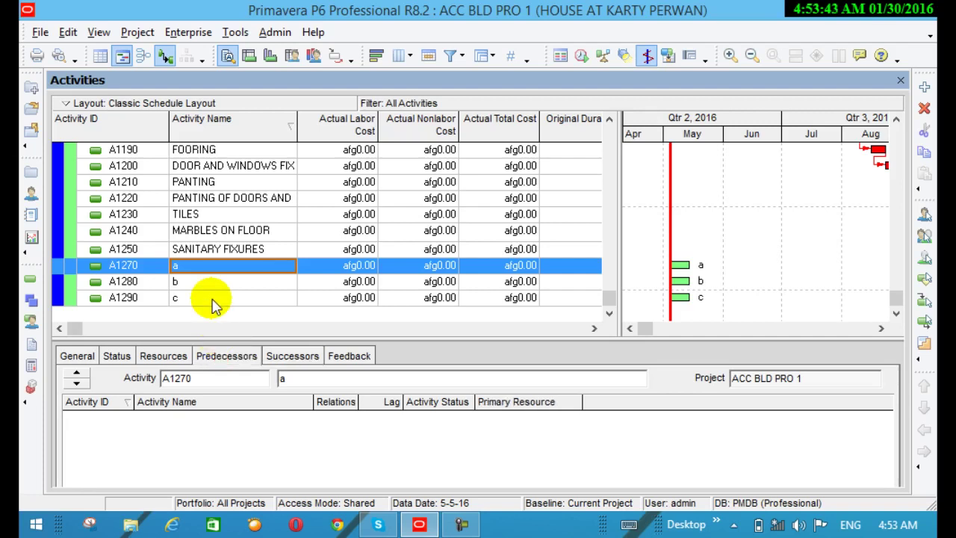
left_click(275, 250)
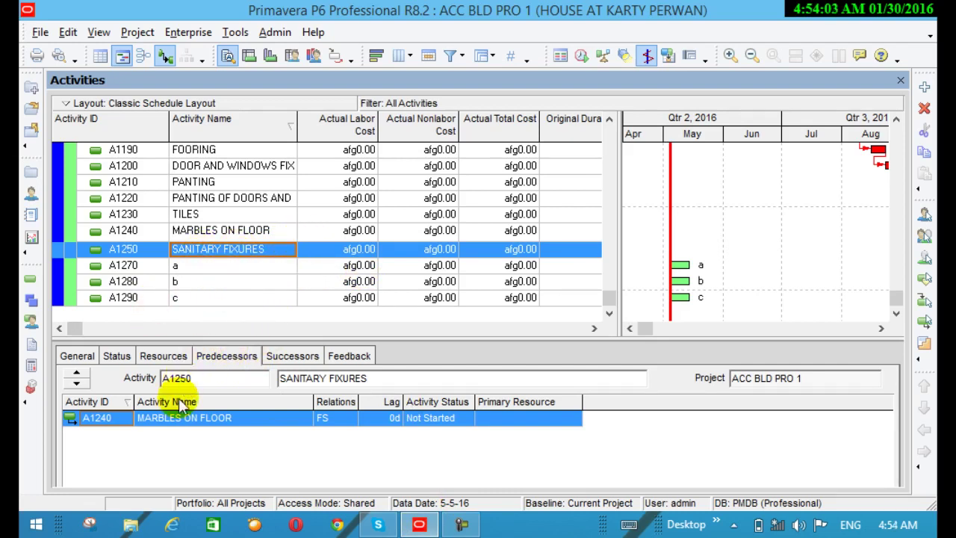
left_click(277, 355)
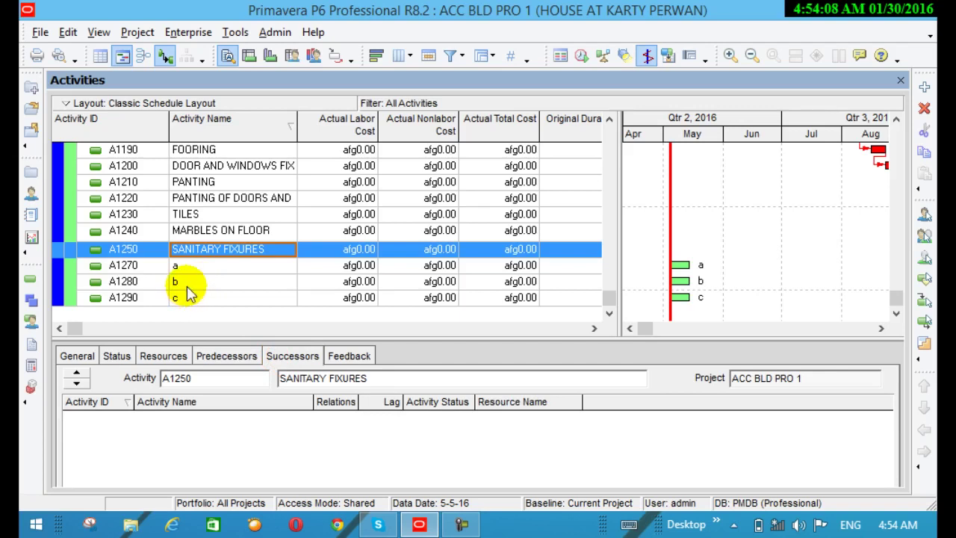
left_click(187, 281)
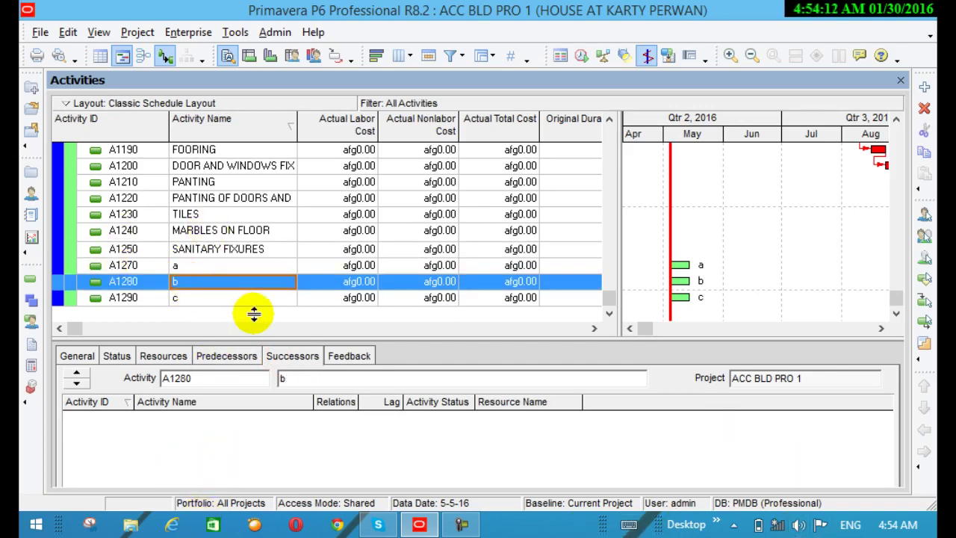
Enlarge the activity details area until its assignment controls show, keeping activities a, b and c in view in the table
scroll(250, 338, "right", 5)
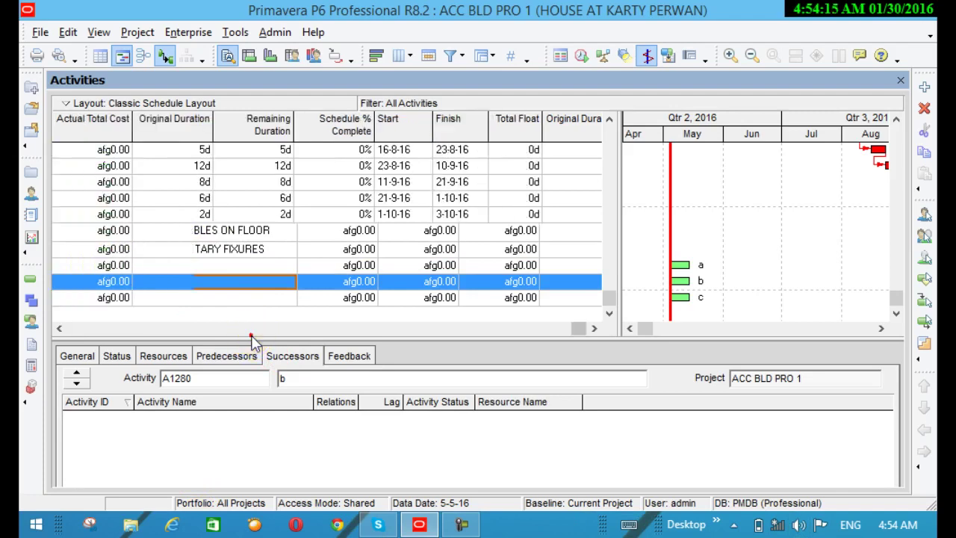
left_click_drag(252, 334, 301, 280)
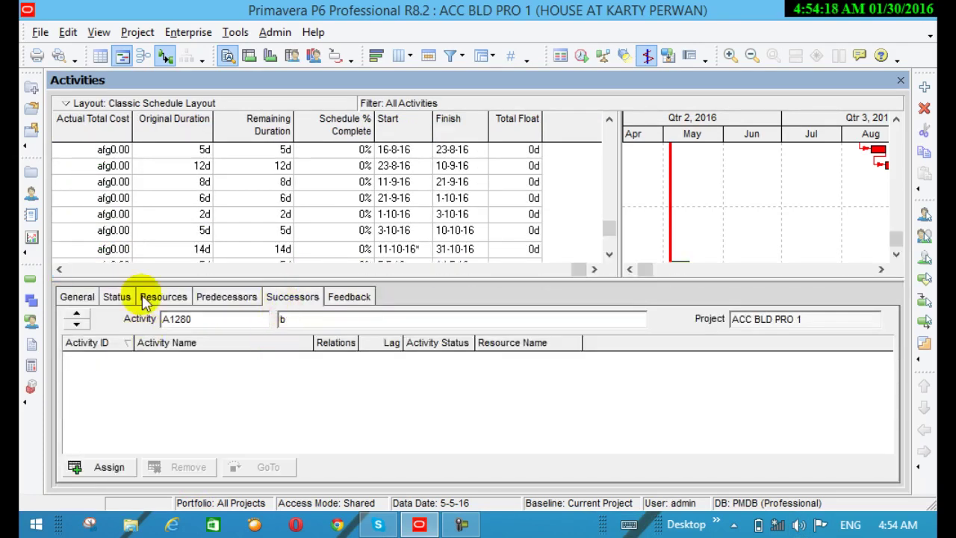
left_click(59, 270)
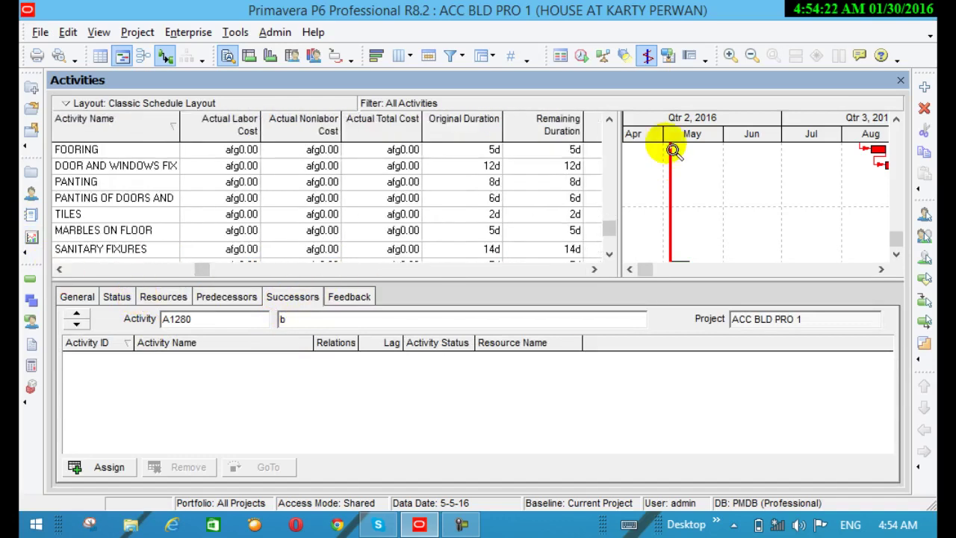
left_click(609, 121)
left_click(609, 121)
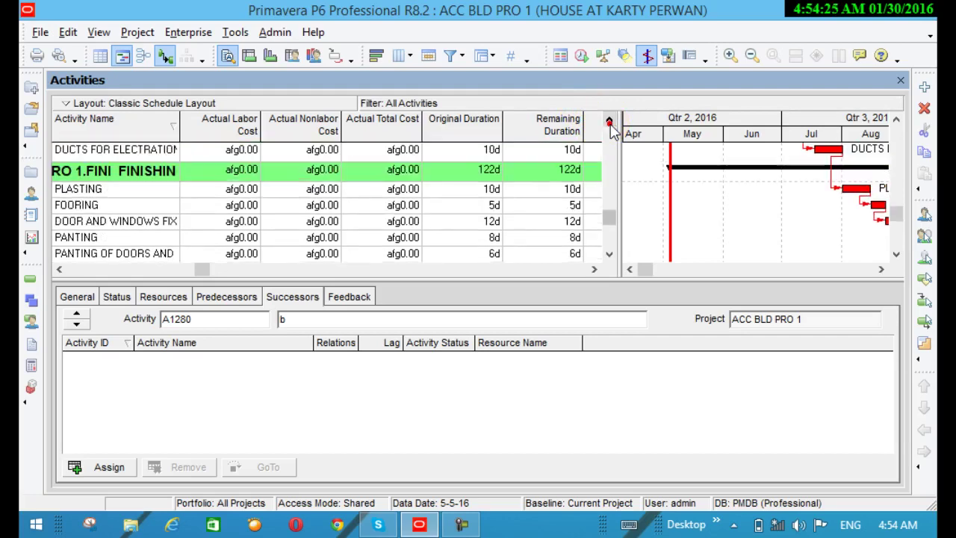
left_click(59, 269)
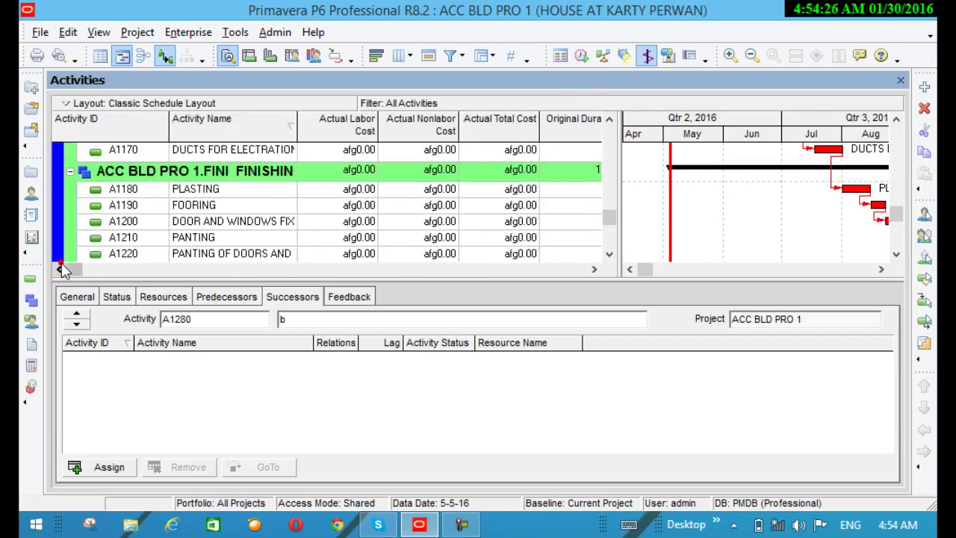
left_click(609, 254)
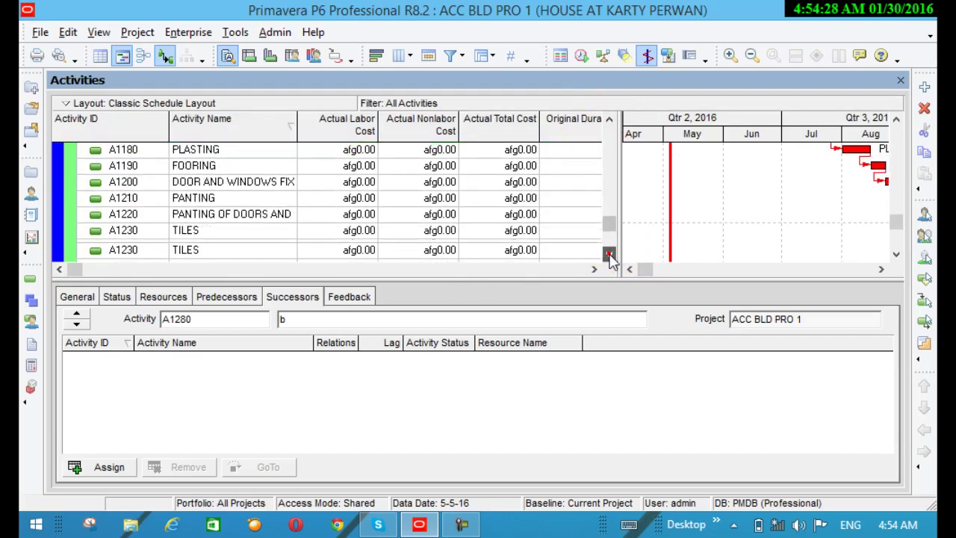
left_click(608, 254)
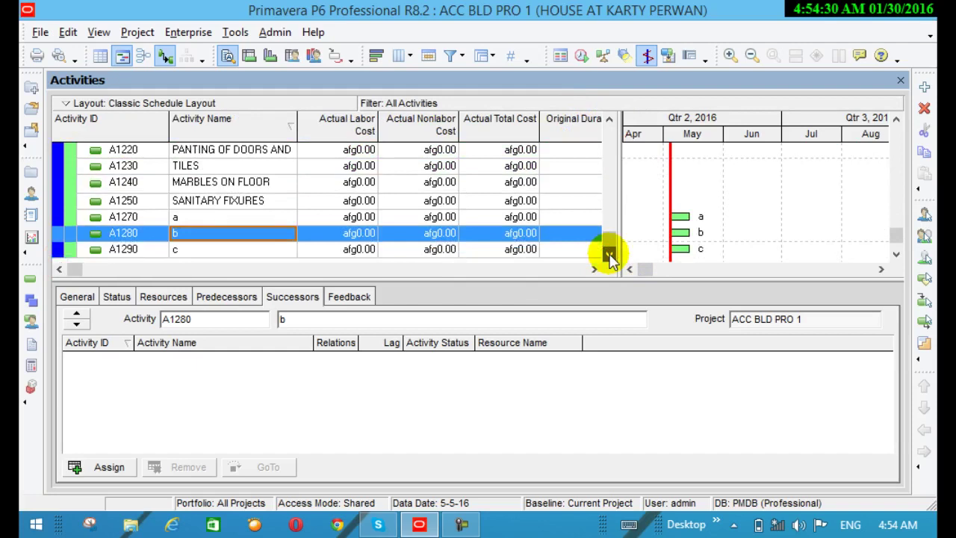
Assign SANITARY FIXURES as the predecessor of activity "a"
left_click(185, 219)
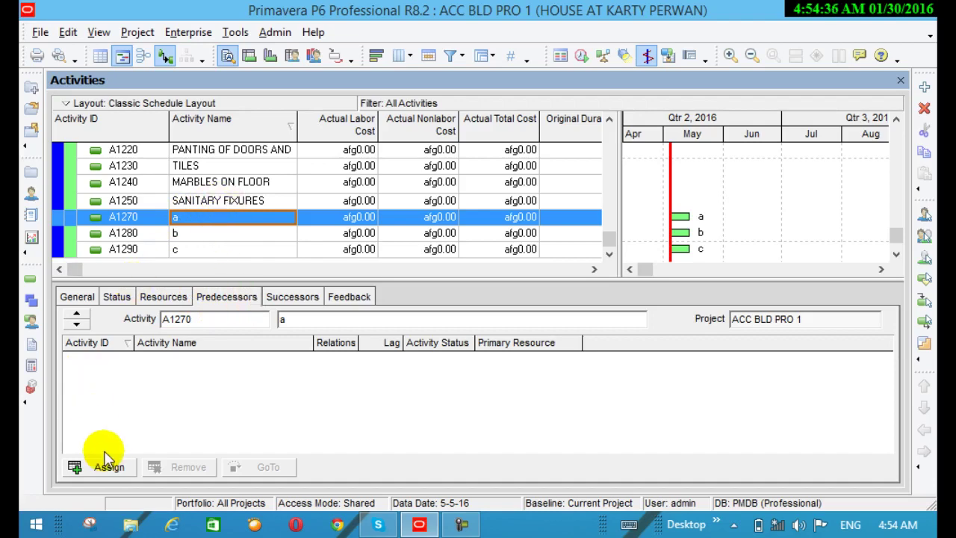
left_click(112, 472)
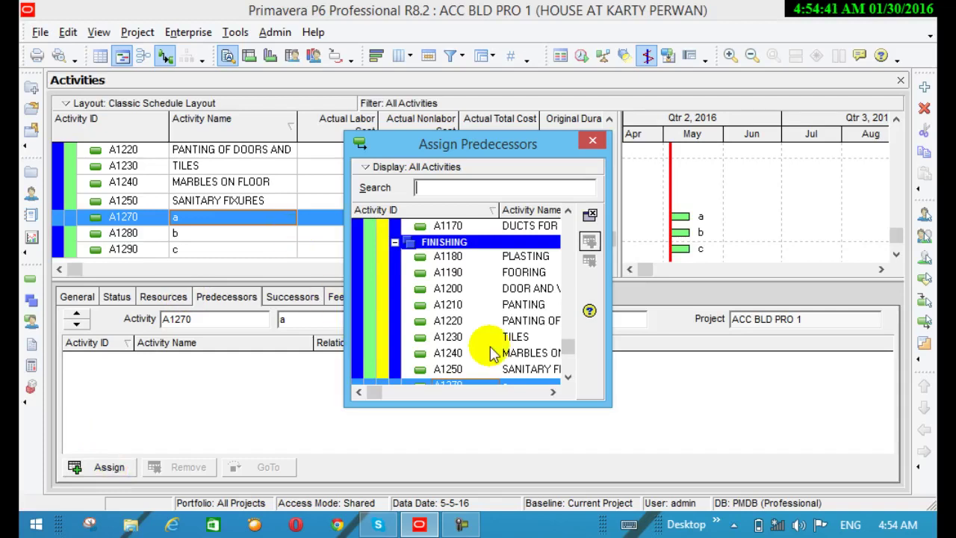
left_click(570, 377)
left_click(569, 378)
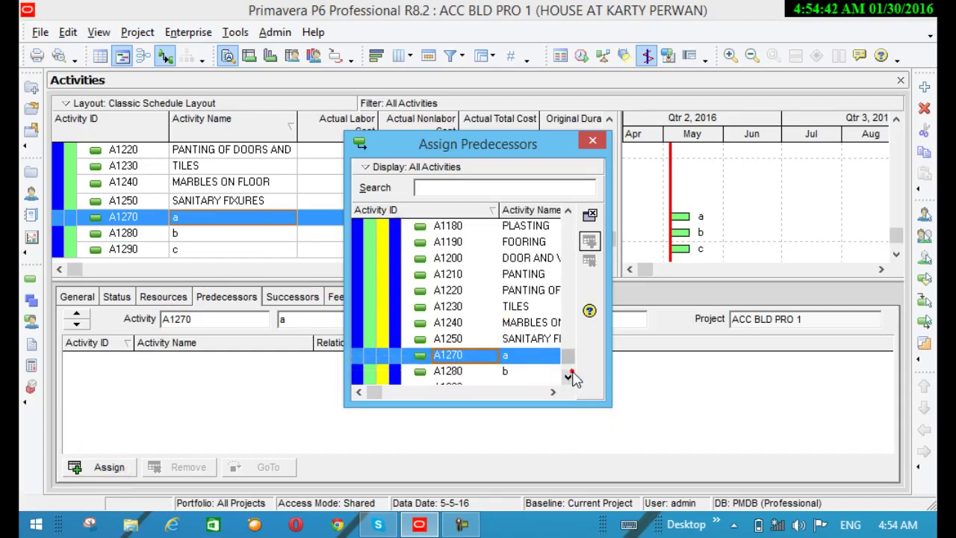
left_click(537, 339)
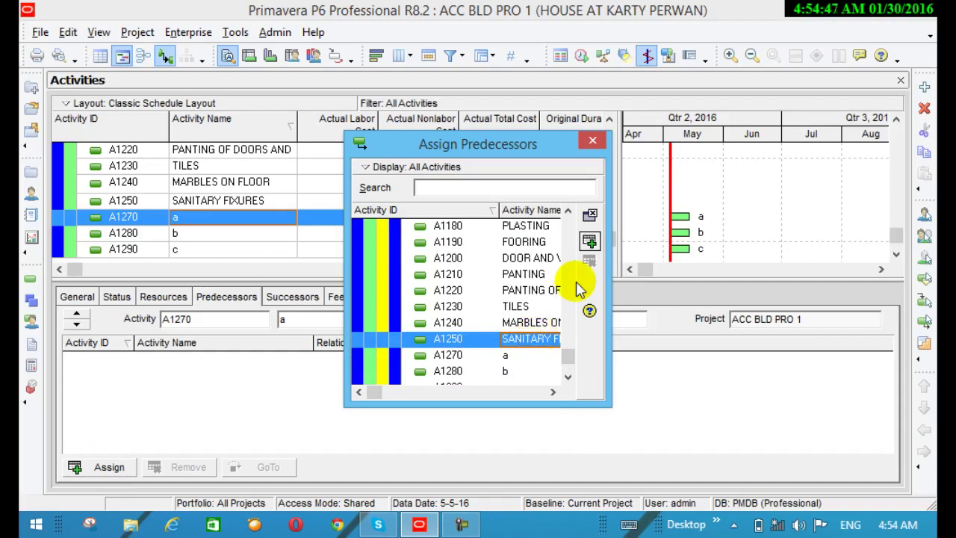
left_click(591, 242)
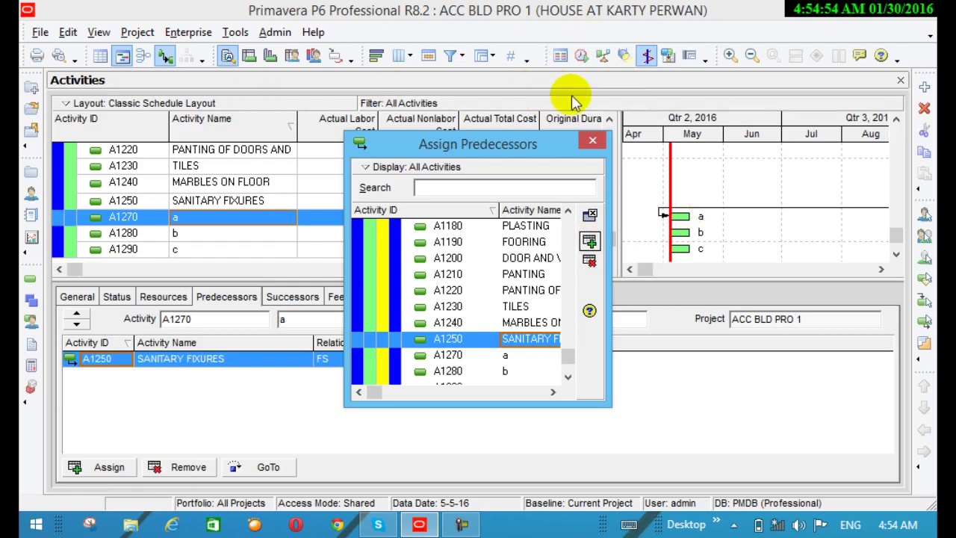
left_click(593, 140)
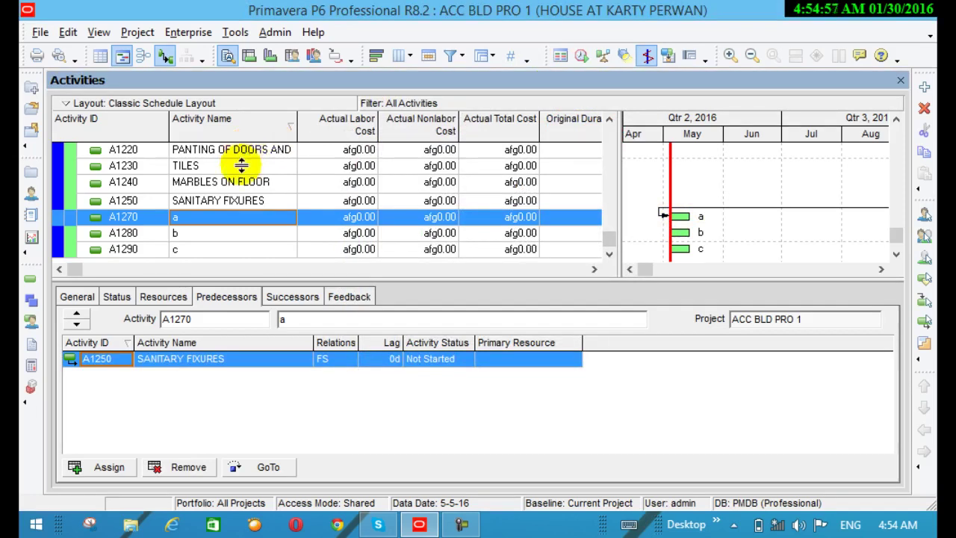
Assign activity "b" as the successor of activity "a"
left_click(285, 299)
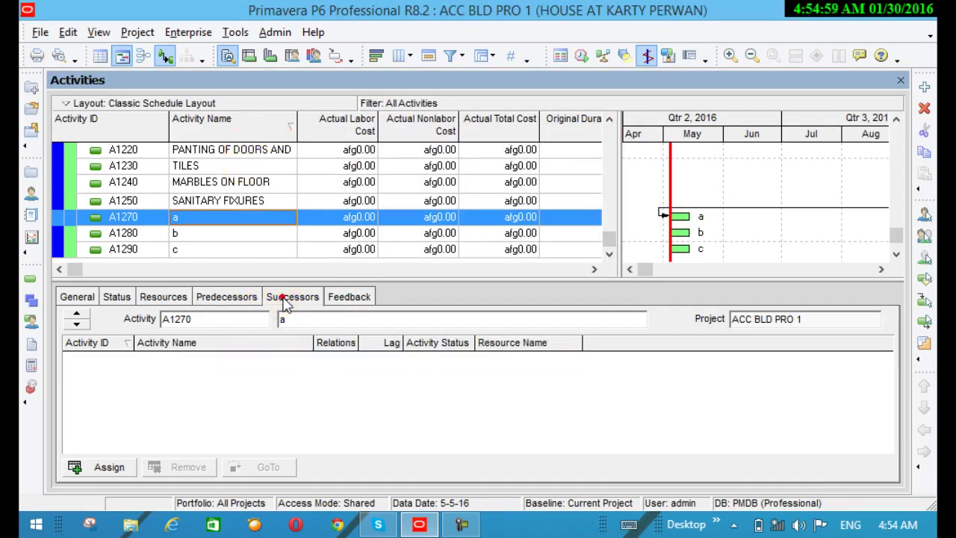
left_click(105, 465)
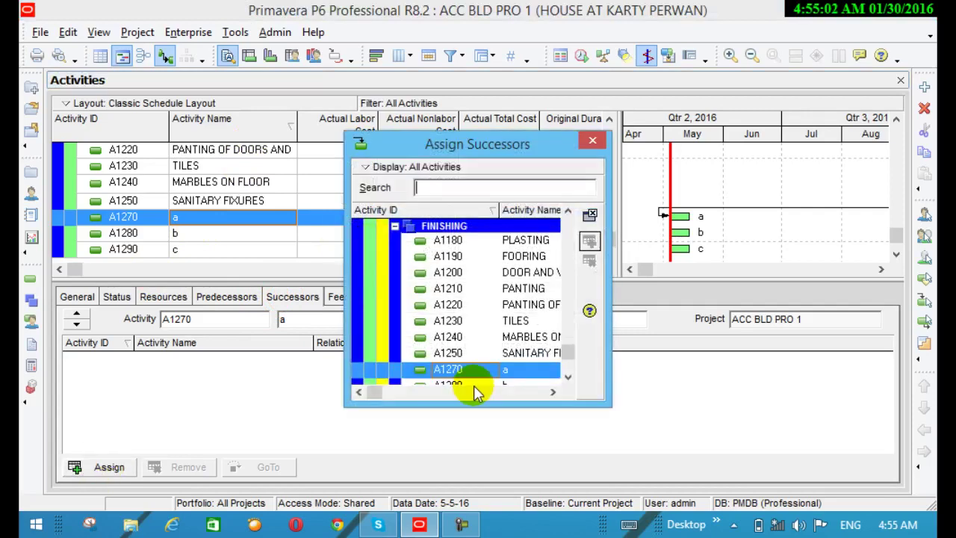
left_click(567, 377)
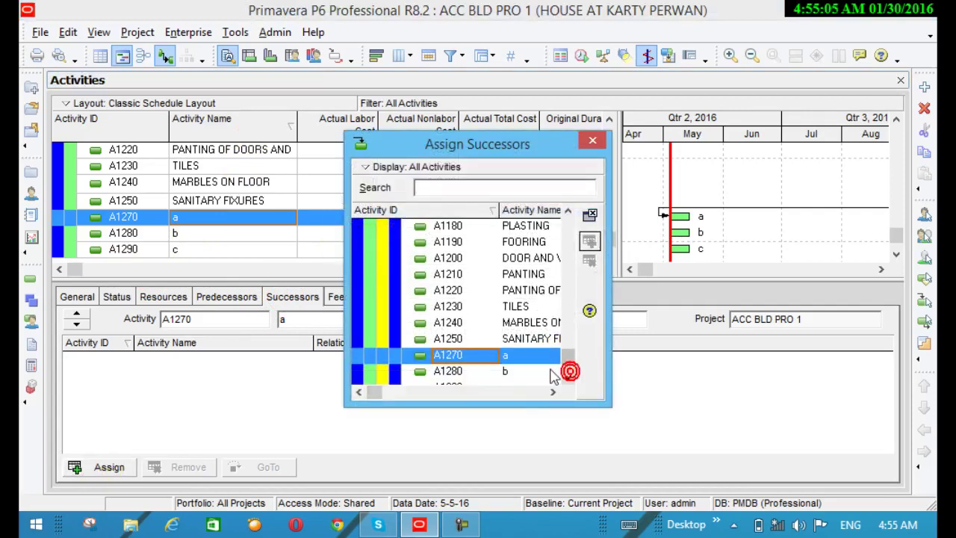
left_click(503, 371)
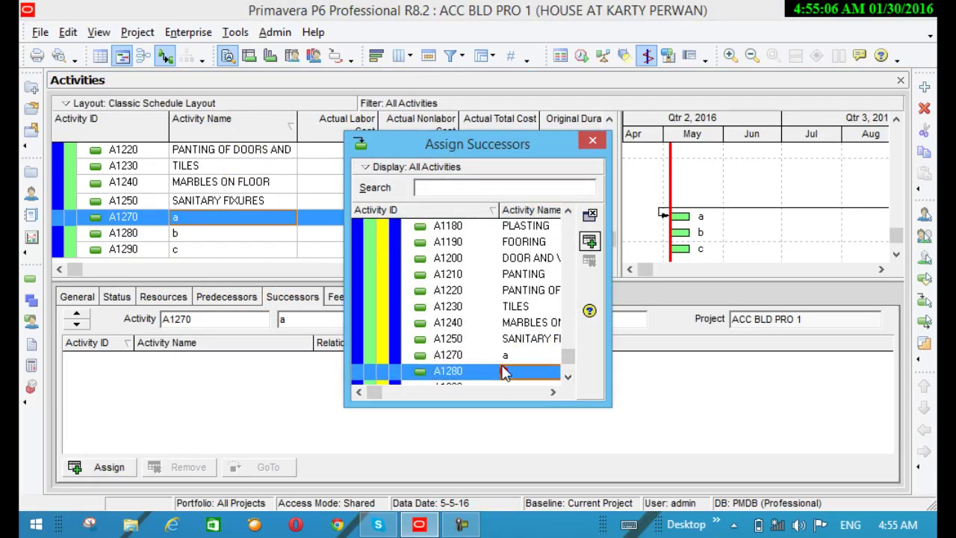
left_click(589, 242)
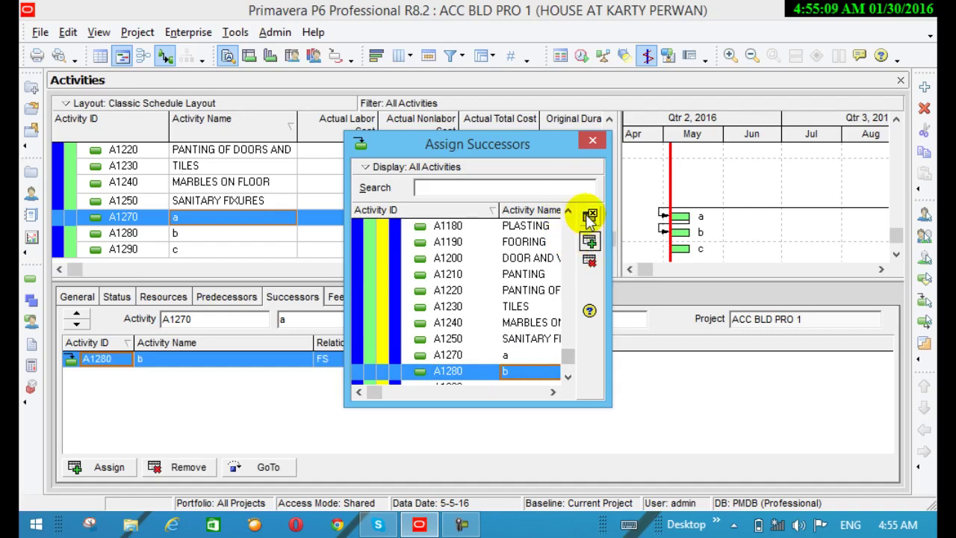
left_click(592, 142)
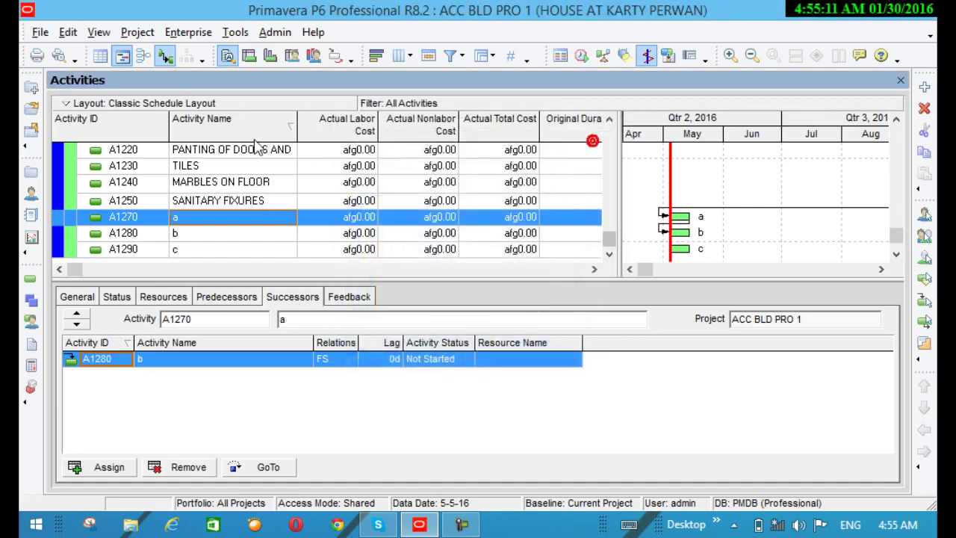
Review the predecessors of activity "b" and assign activity "a" to it as a predecessor a second time
left_click(189, 234)
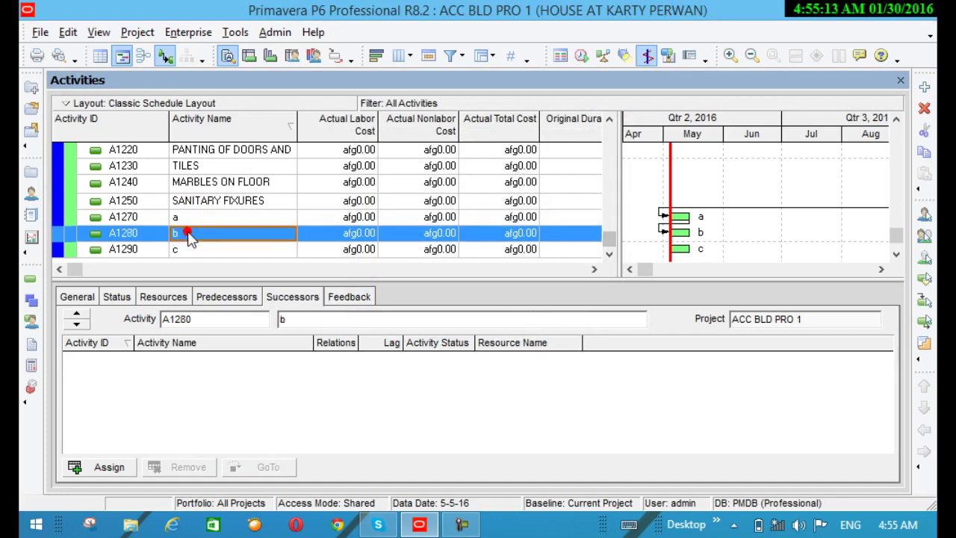
left_click(170, 297)
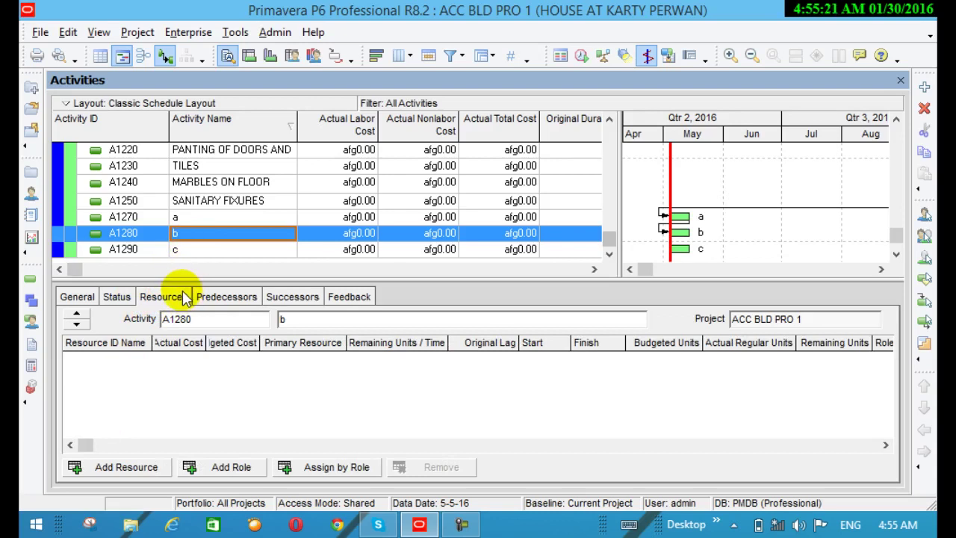
left_click(207, 297)
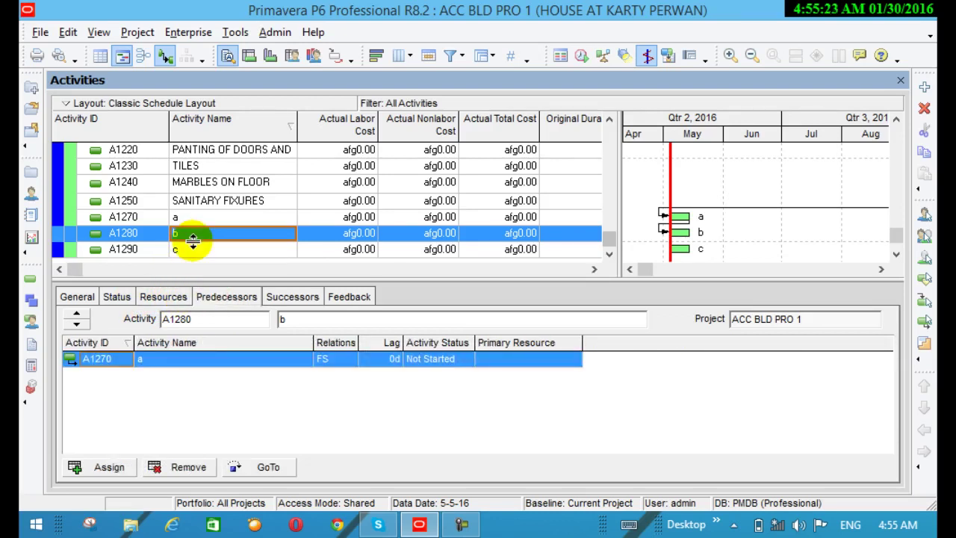
left_click(105, 467)
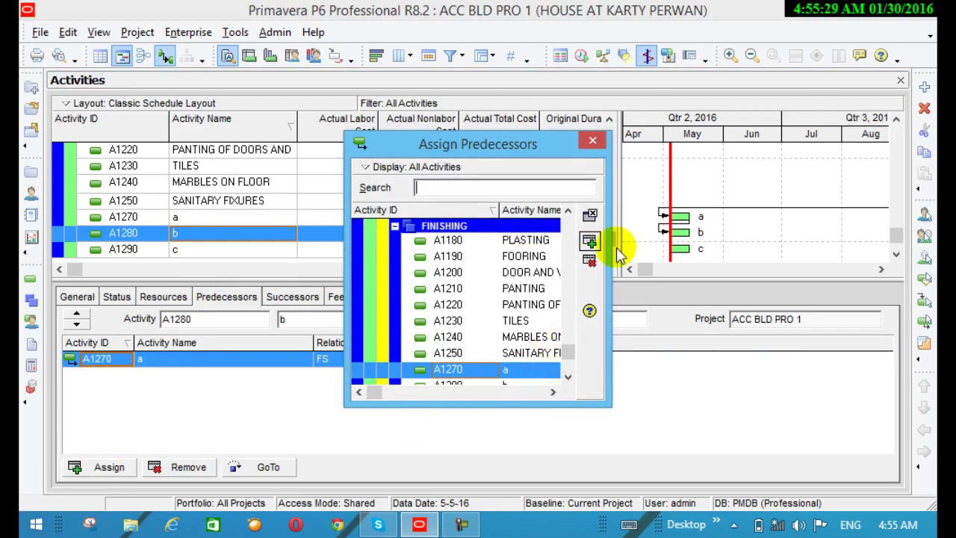
left_click(590, 240)
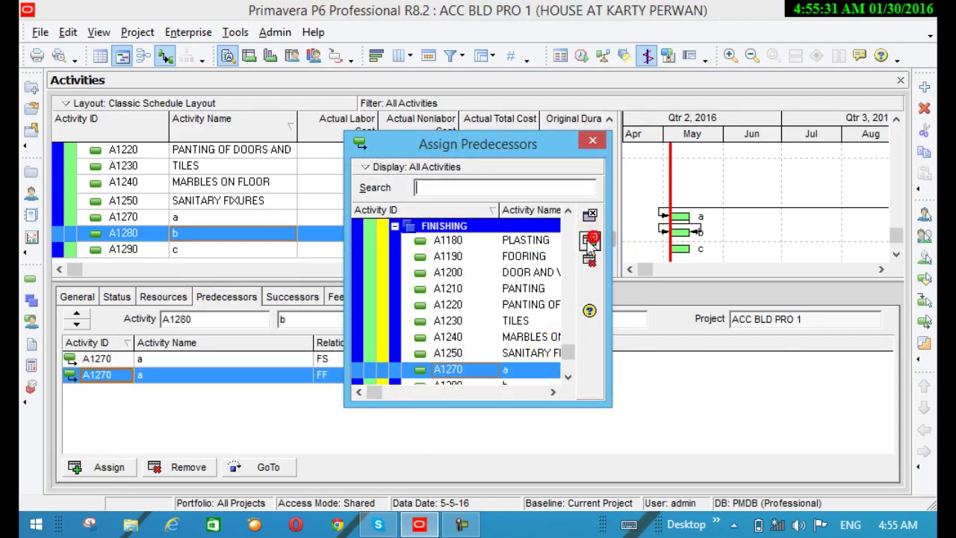
Assign activity "c" as the successor of activity "b"
left_click(591, 141)
left_click(284, 296)
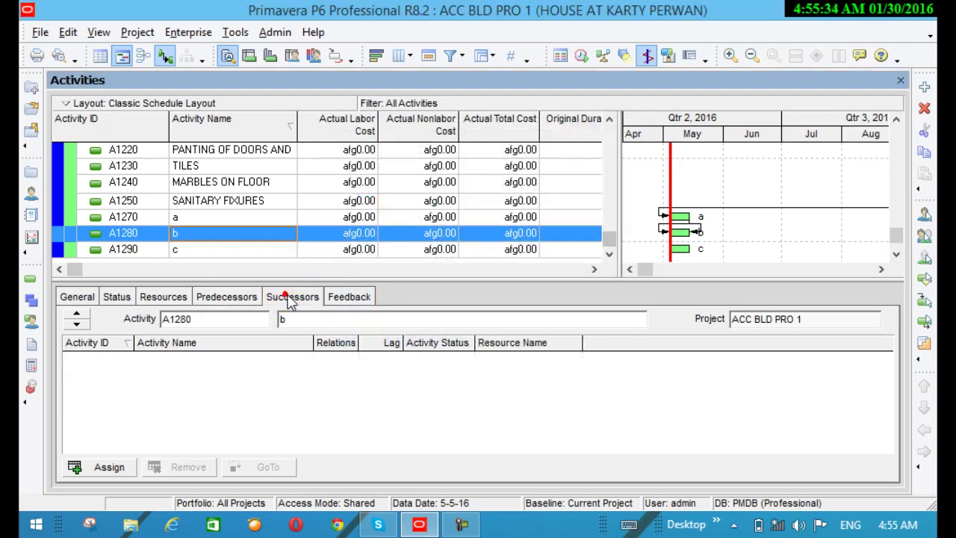
left_click(101, 465)
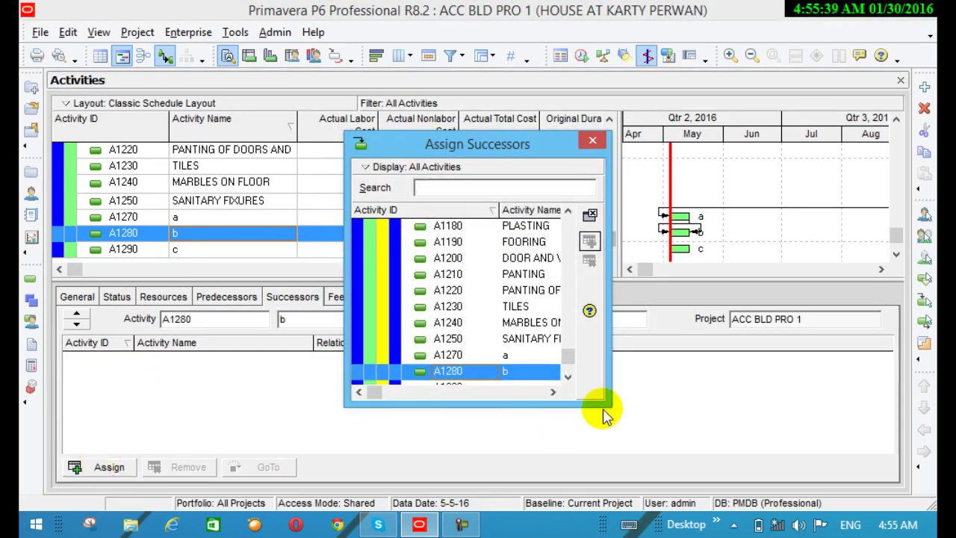
left_click(567, 377)
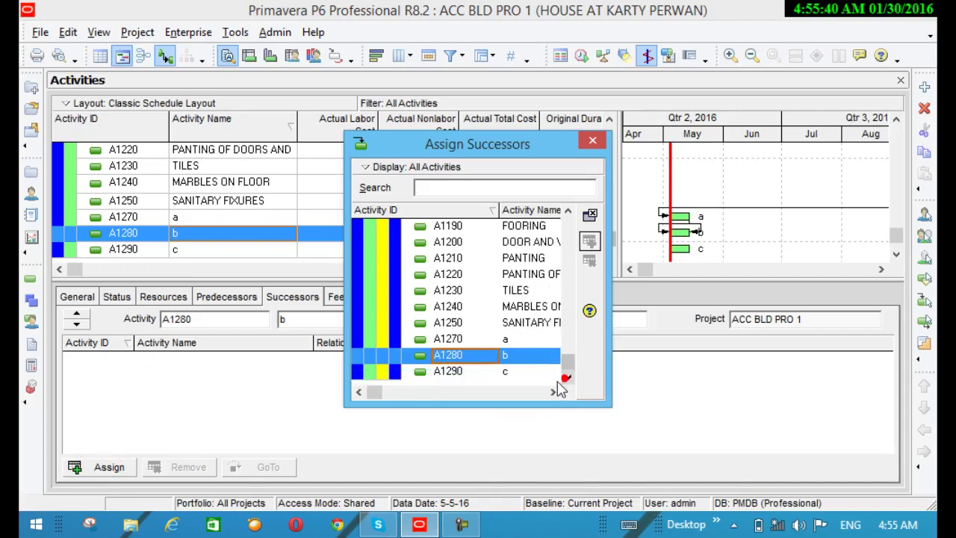
left_click(482, 373)
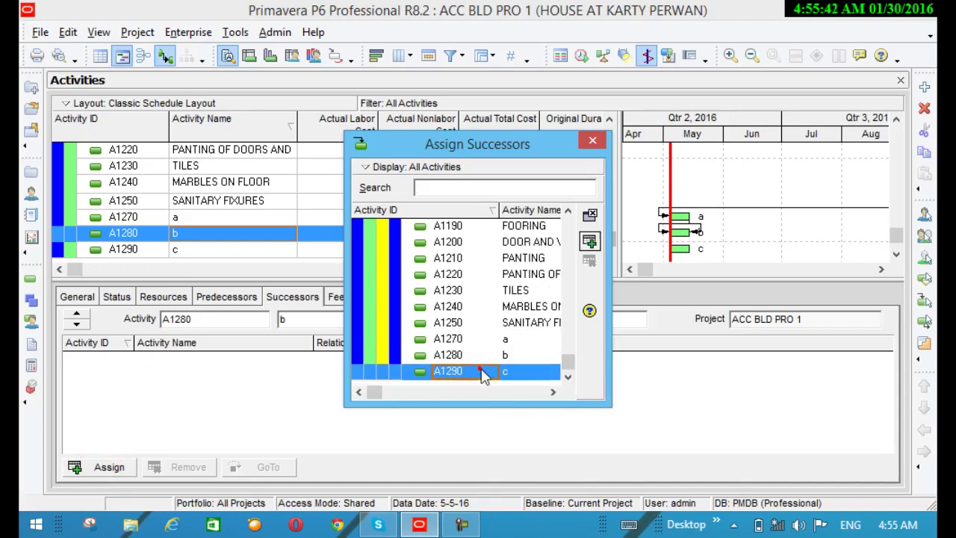
left_click(590, 240)
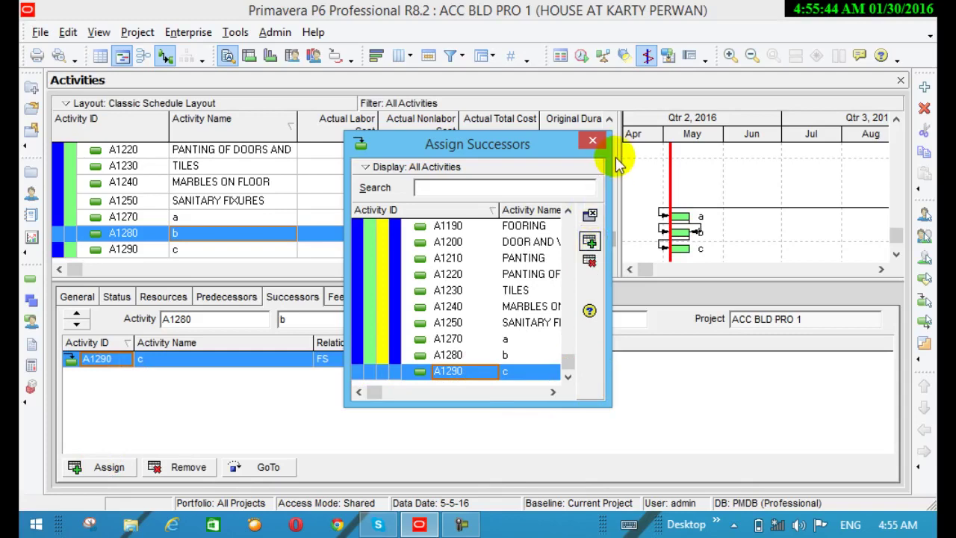
left_click(602, 139)
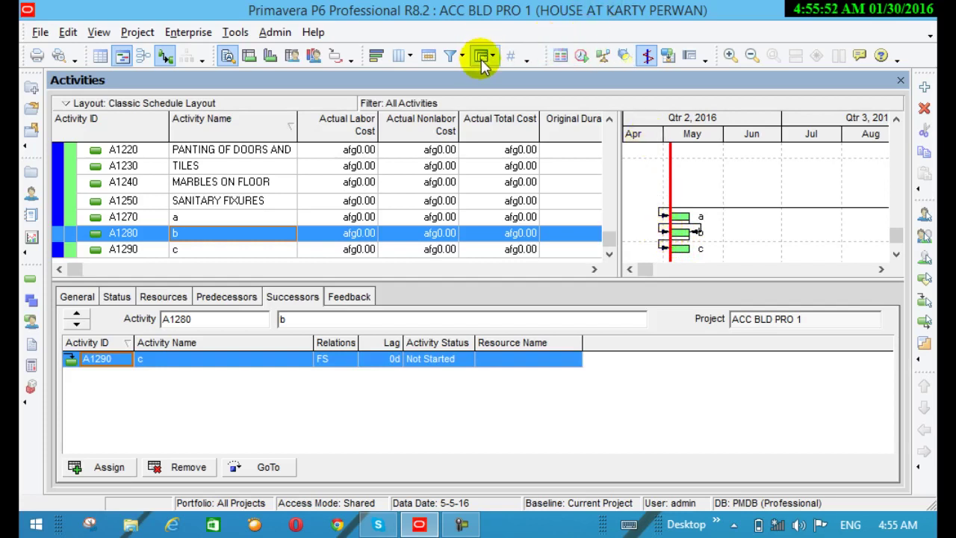
Schedule the project with the data date 5-5-16 and check the linked bars of a, b and c in the Gantt chart
left_click(581, 58)
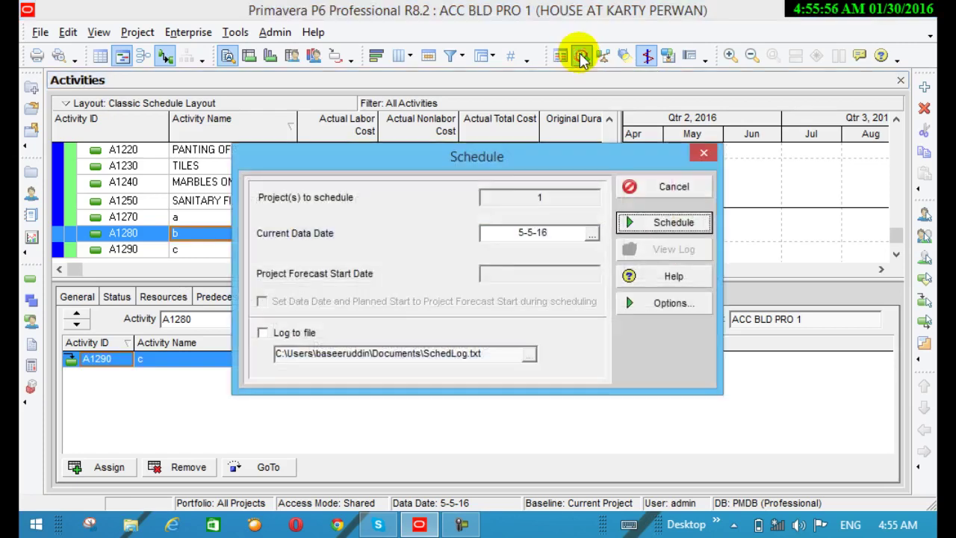
left_click(653, 228)
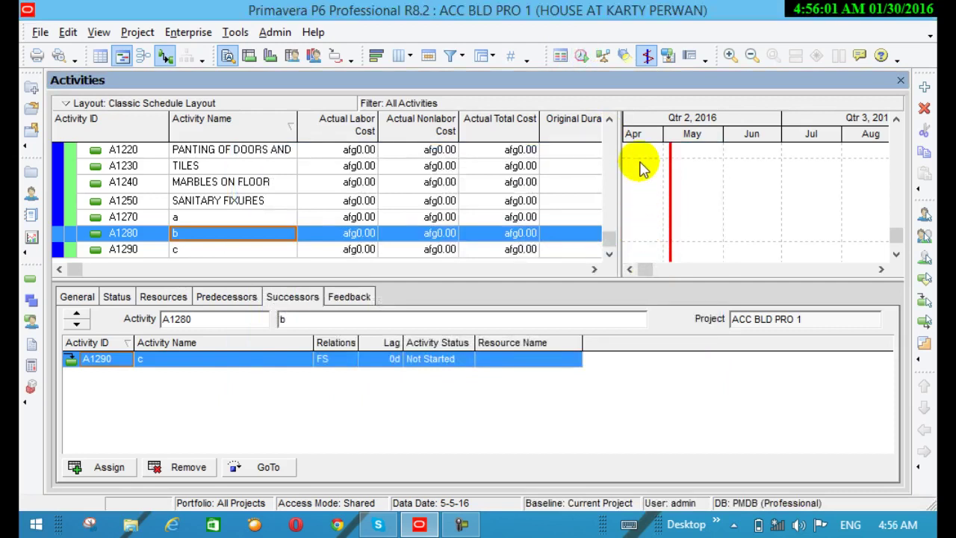
left_click(881, 269)
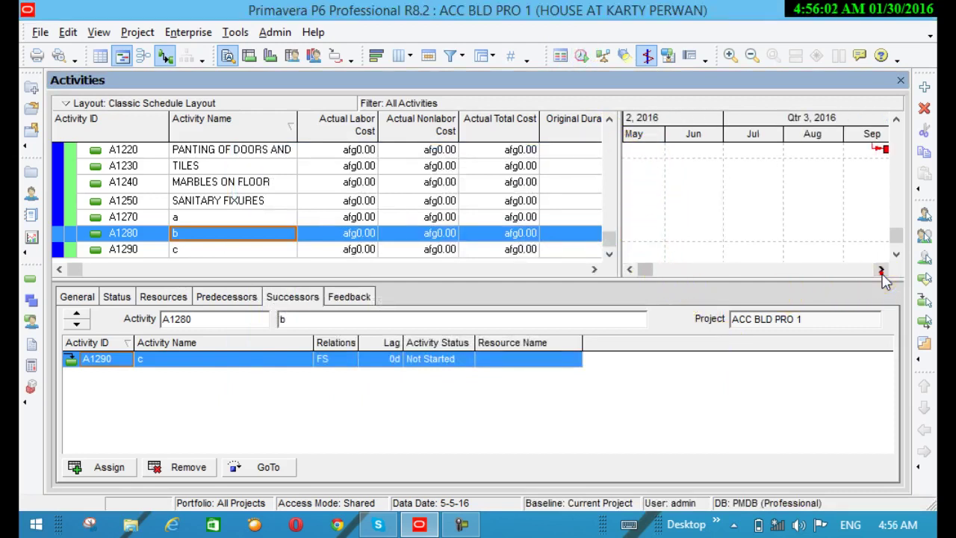
left_click(881, 270)
left_click(882, 269)
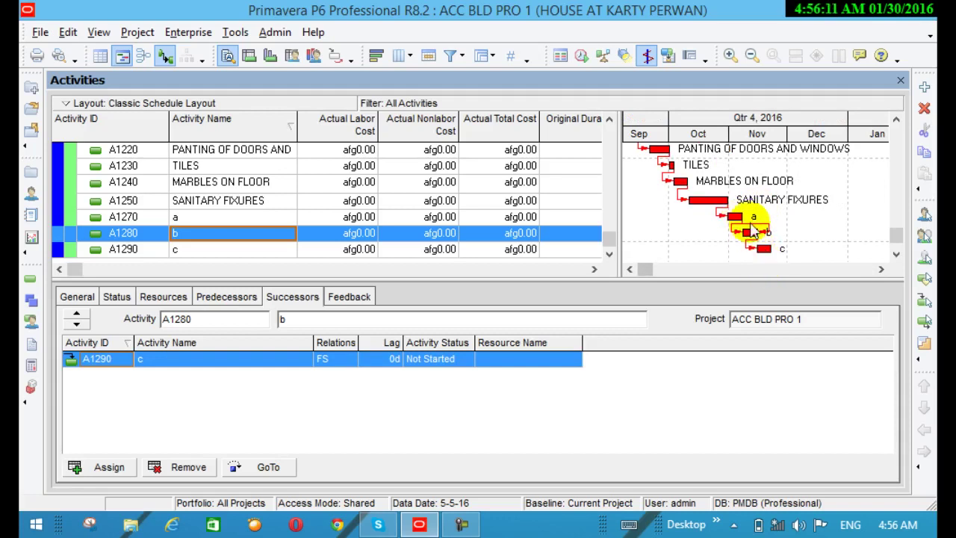
Remove the duplicate FF relationship between activities "a" and "b"
left_click_drag(742, 217, 760, 233)
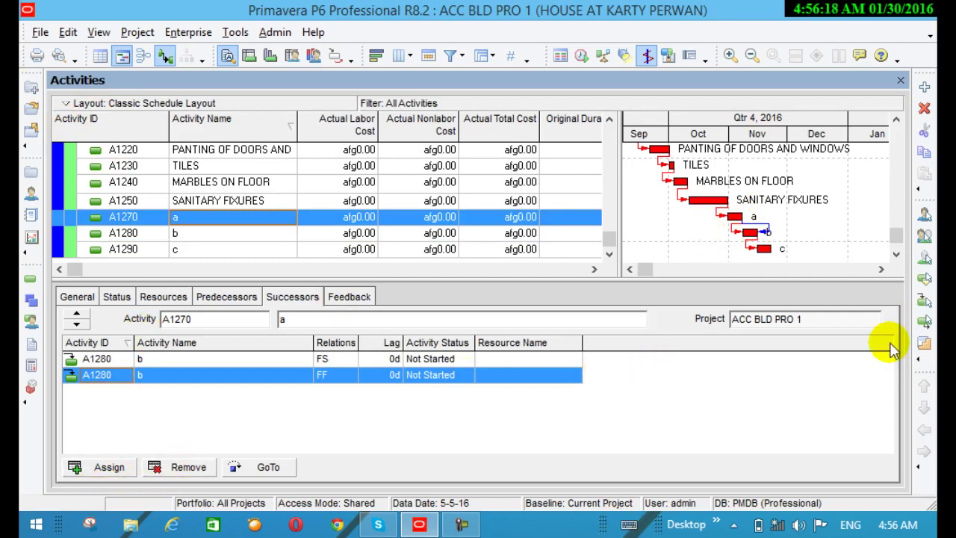
left_click(767, 229)
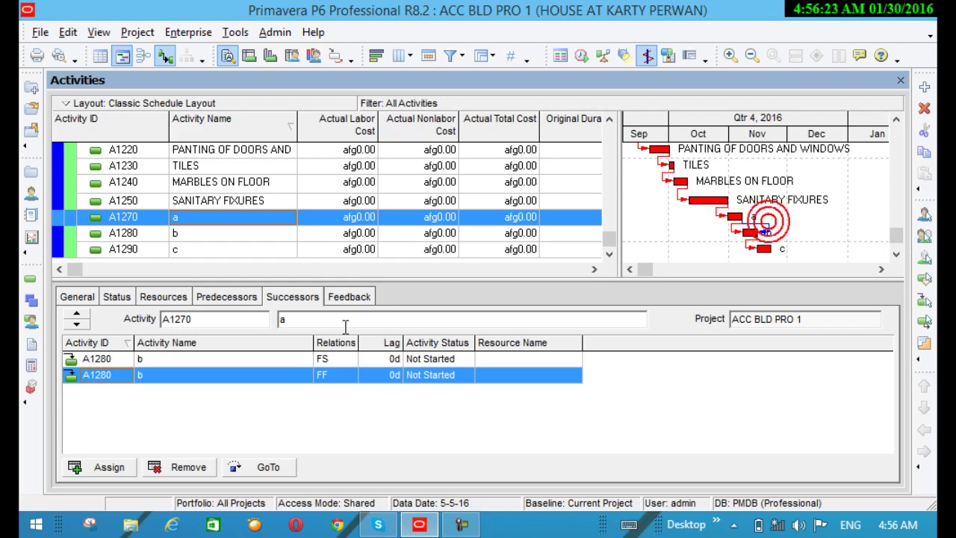
left_click(195, 466)
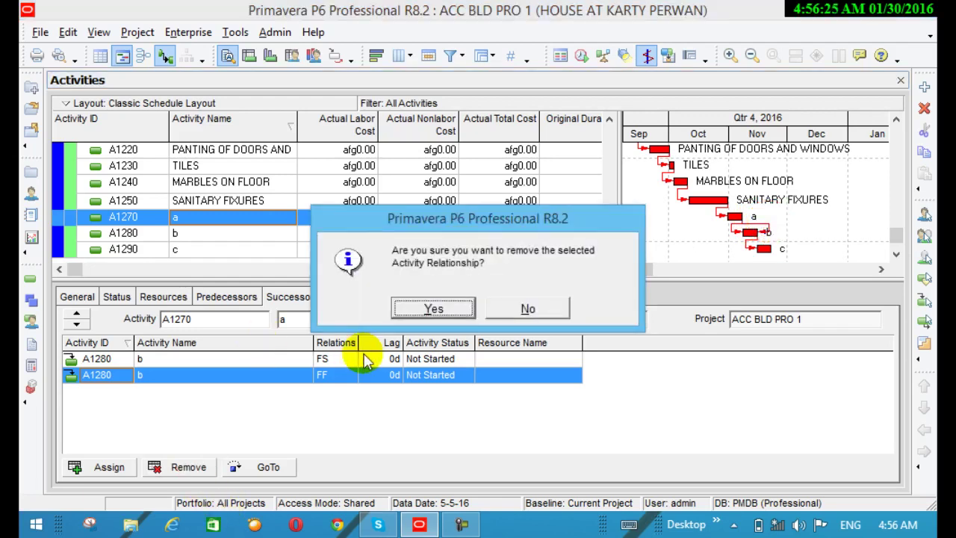
left_click(431, 310)
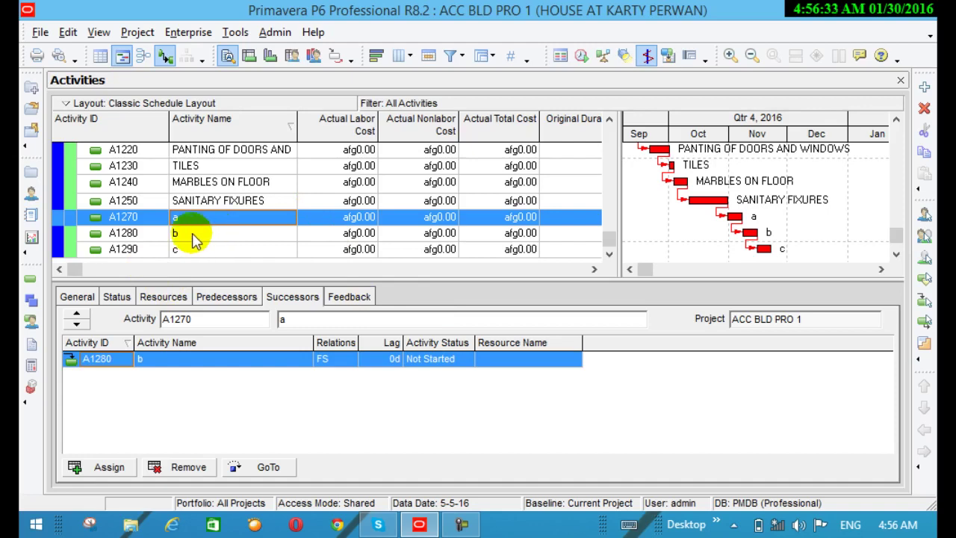
Assign activity "c" as an additional successor of activity "a" and reschedule the project
left_click(119, 467)
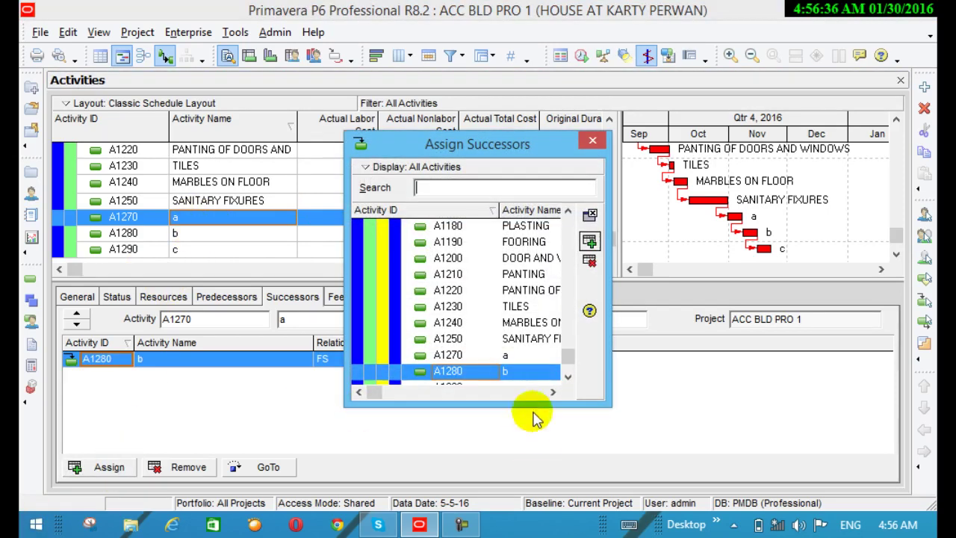
left_click(568, 377)
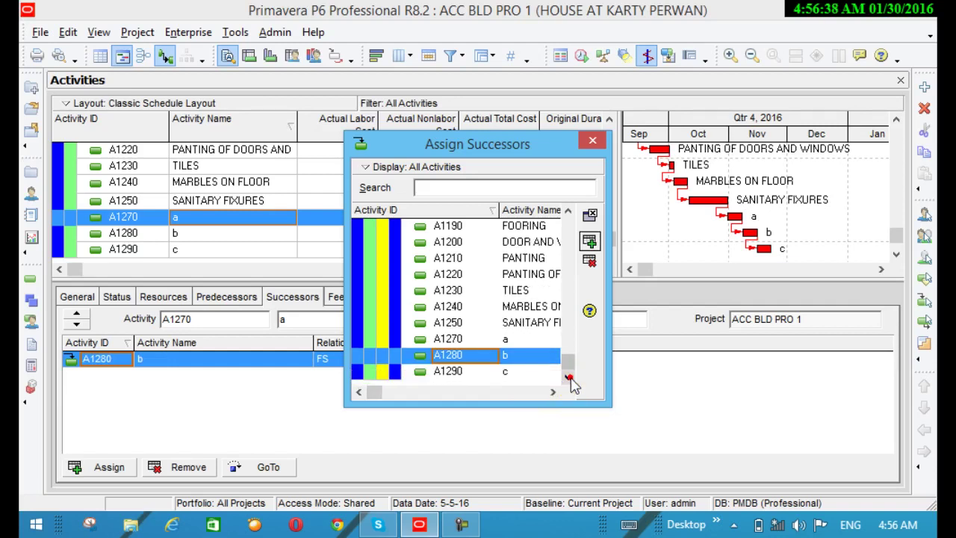
left_click(497, 371)
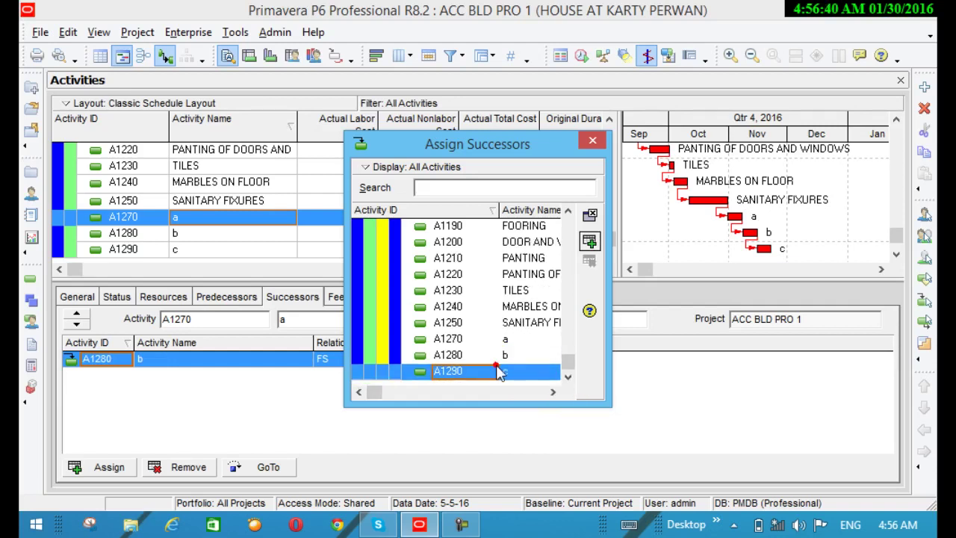
left_click(590, 242)
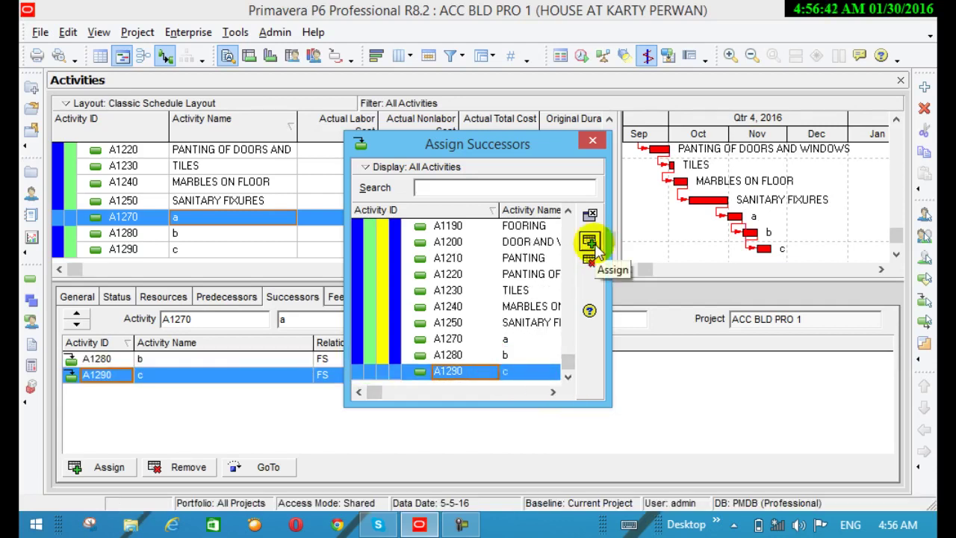
left_click(592, 140)
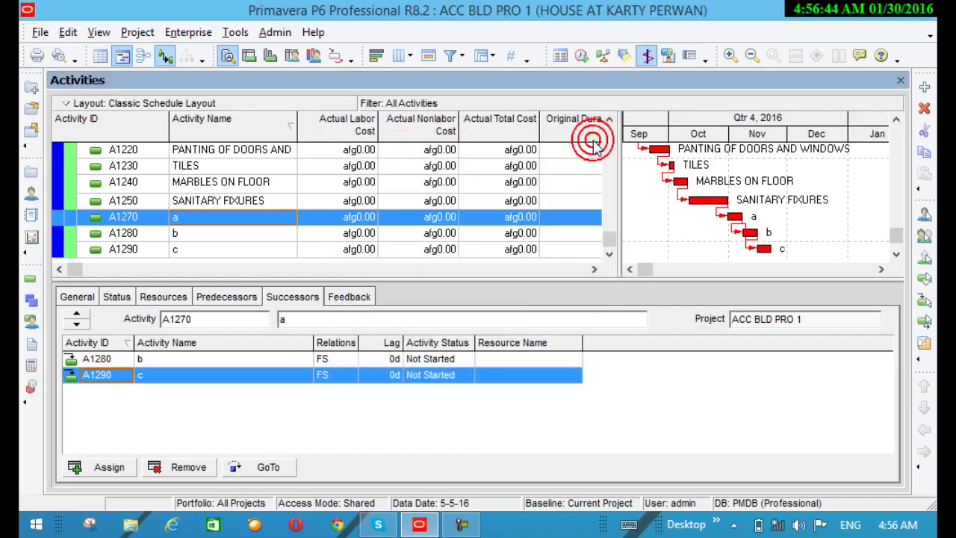
left_click(583, 58)
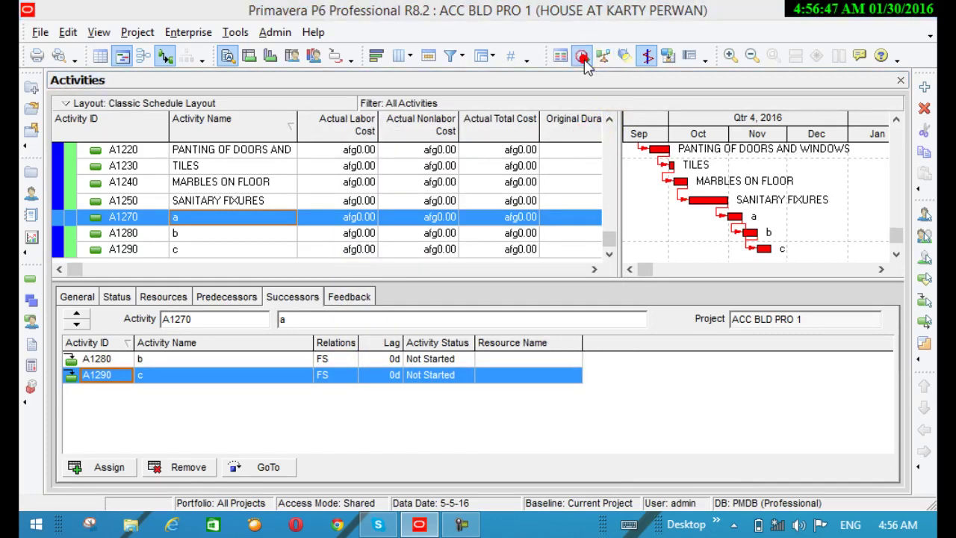
left_click(678, 224)
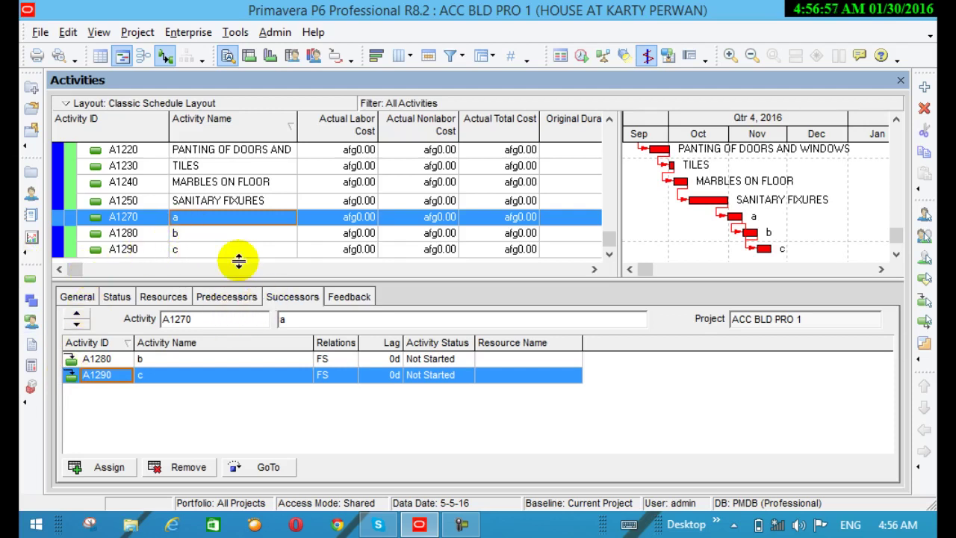
Check the successors of activities "b" and "c", and show the resource notes and feedback of activity "c"
left_click(203, 236)
left_click(192, 251)
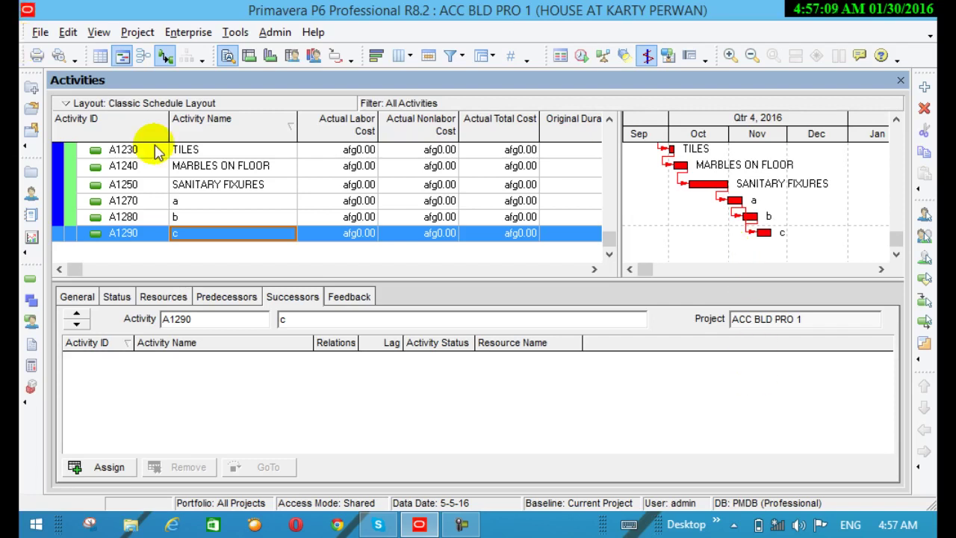
left_click(342, 299)
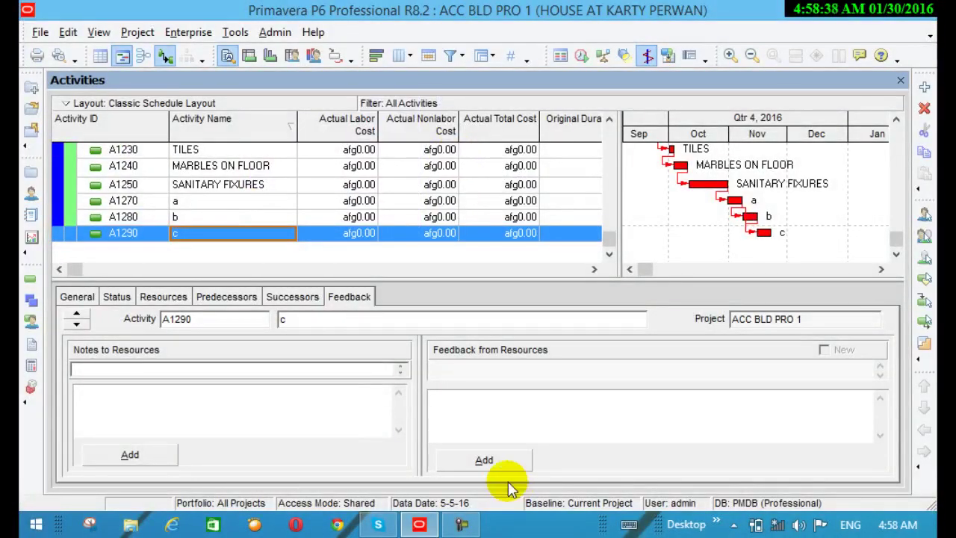
left_click(453, 522)
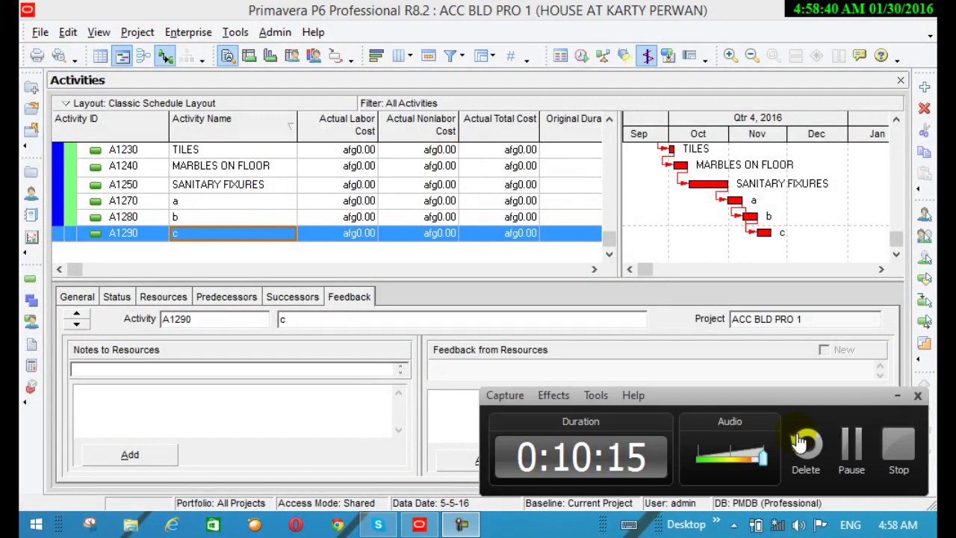
left_click(851, 448)
left_click(853, 449)
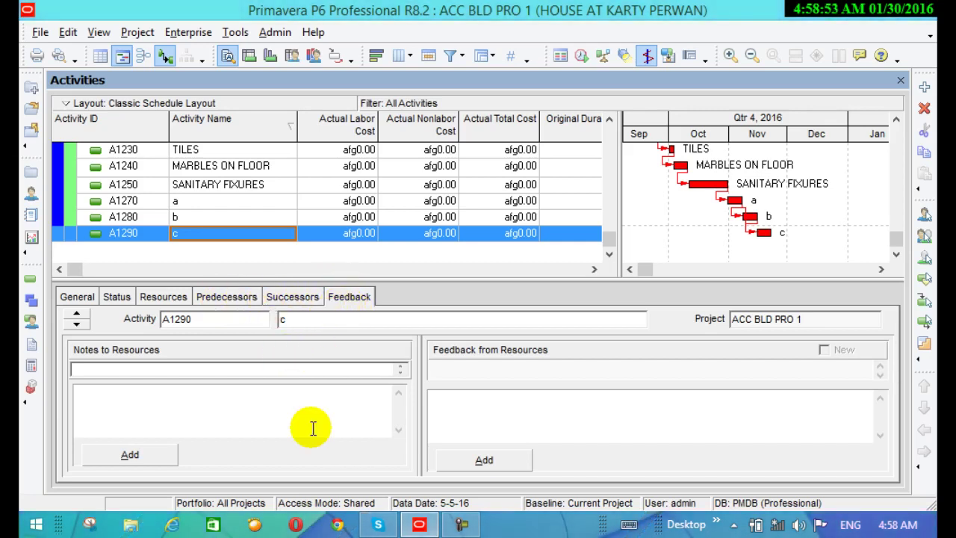
left_click(463, 526)
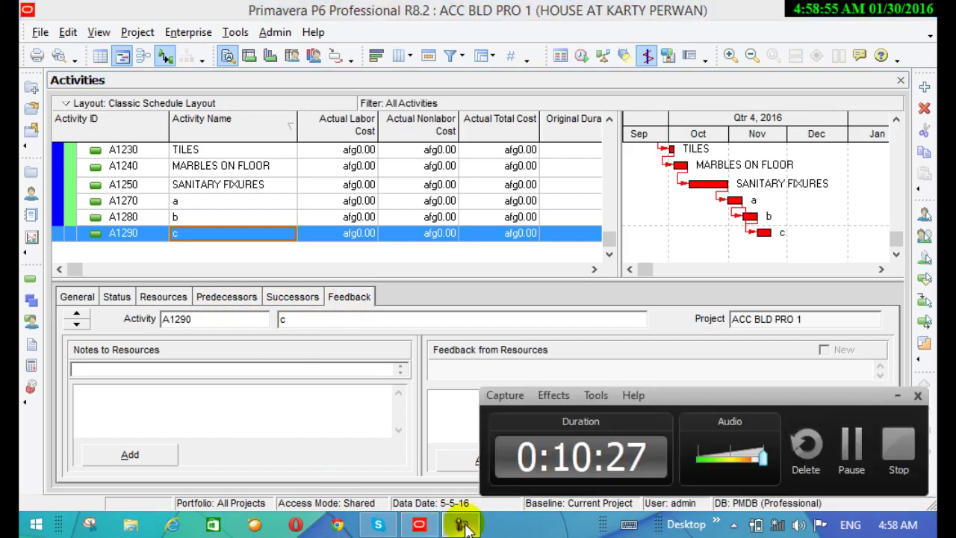
left_click(462, 526)
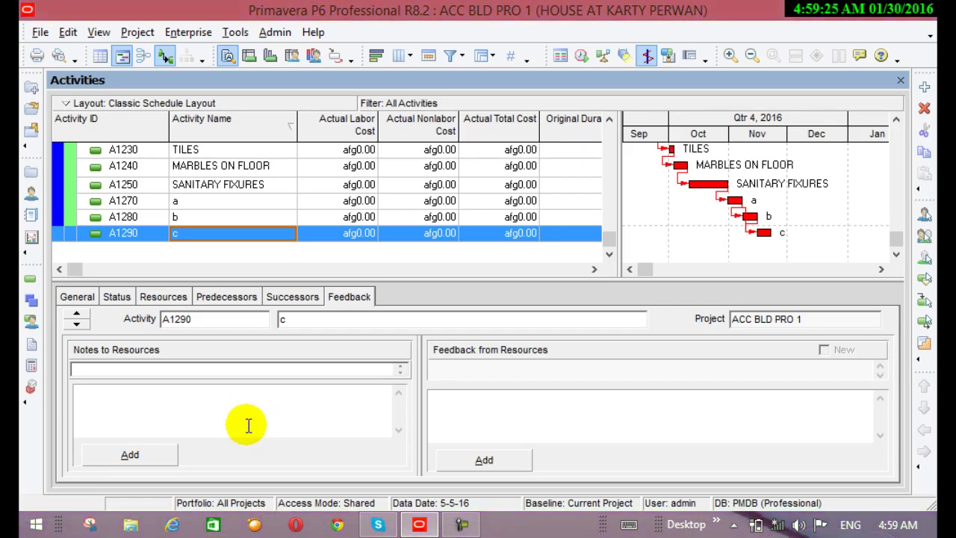
Try to add a note to resources and a feedback entry from resources for activity "c"
left_click(117, 452)
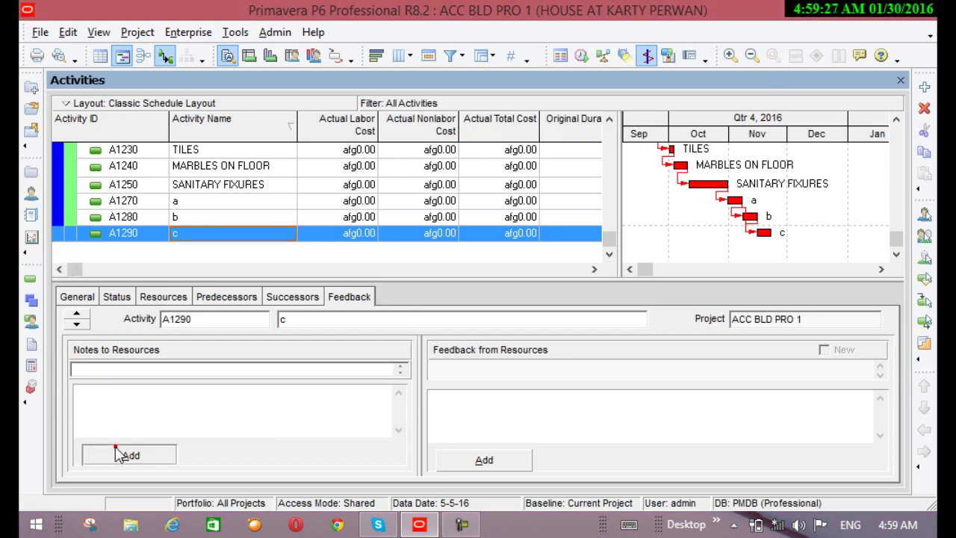
left_click(110, 406)
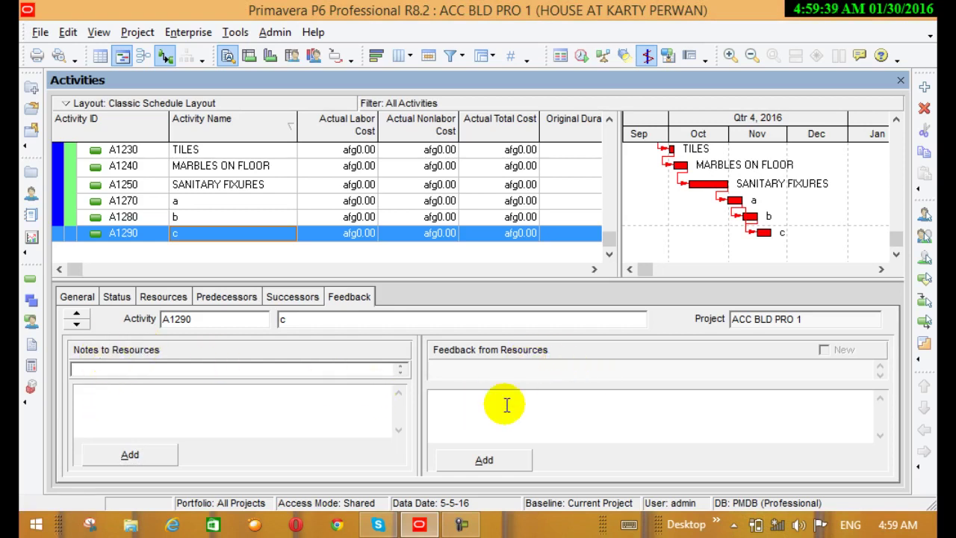
left_click(474, 461)
left_click(468, 416)
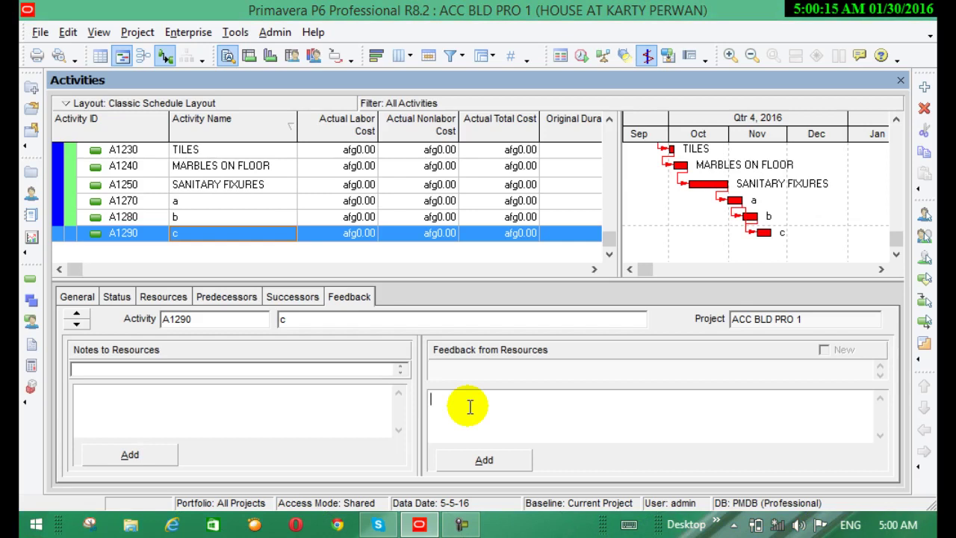
left_click(482, 461)
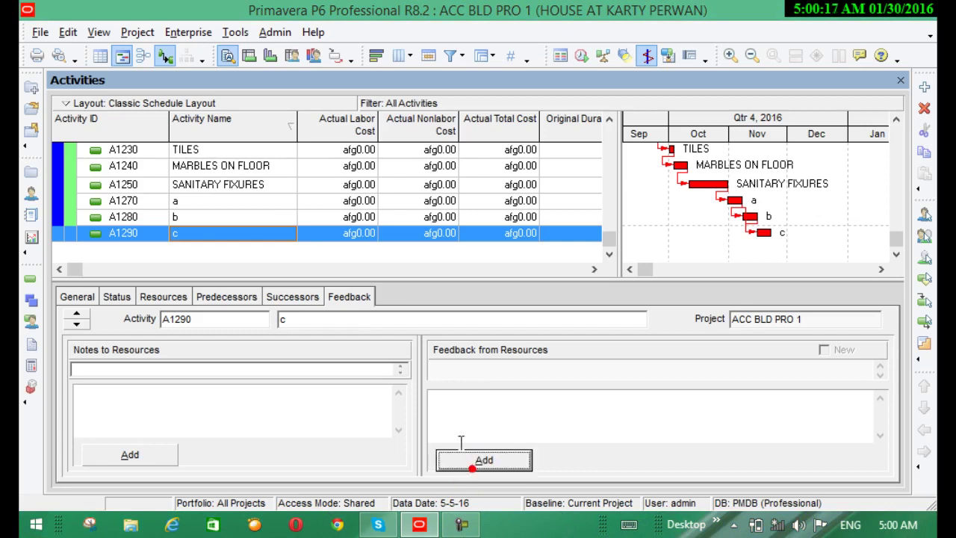
left_click(473, 402)
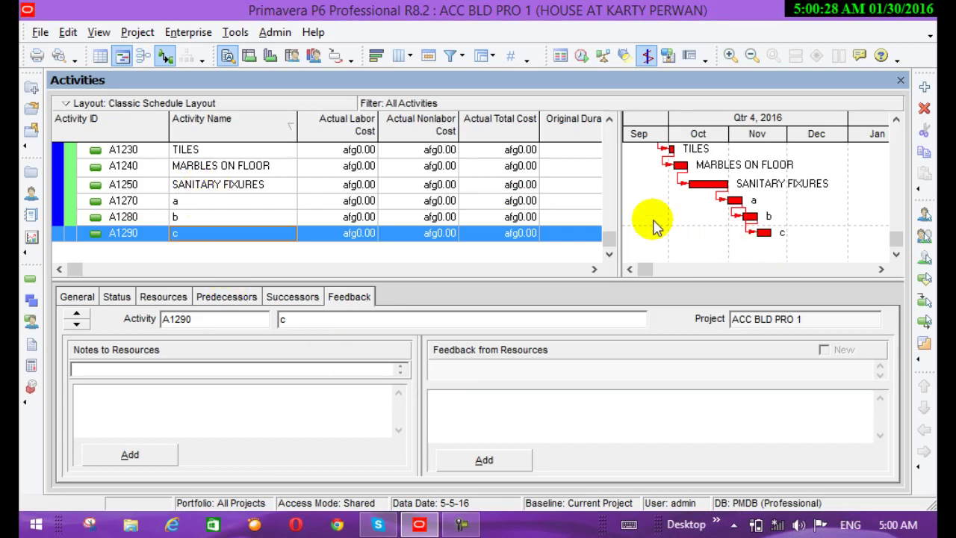
left_click(493, 414)
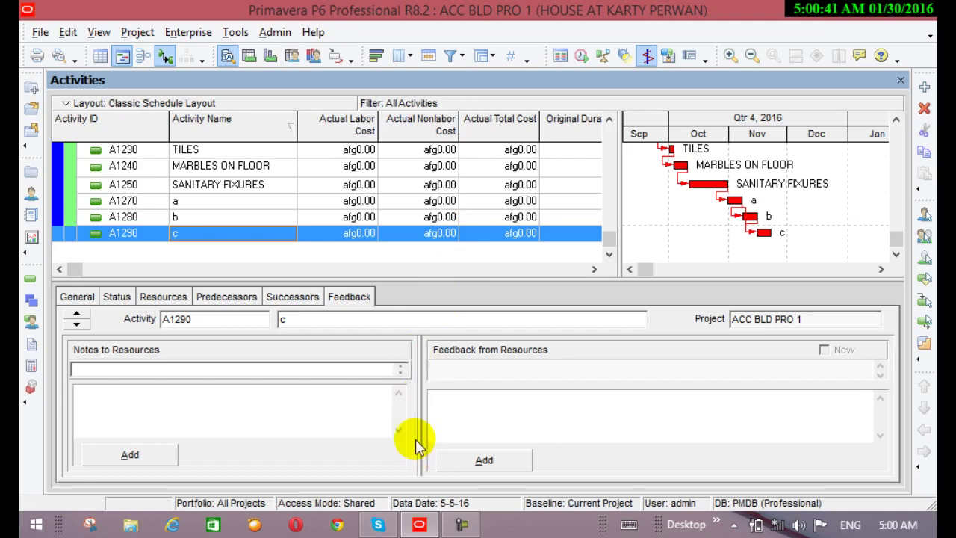
Customize the activity details to add Codes and Notebook to the displayed tabs
right_click(428, 292)
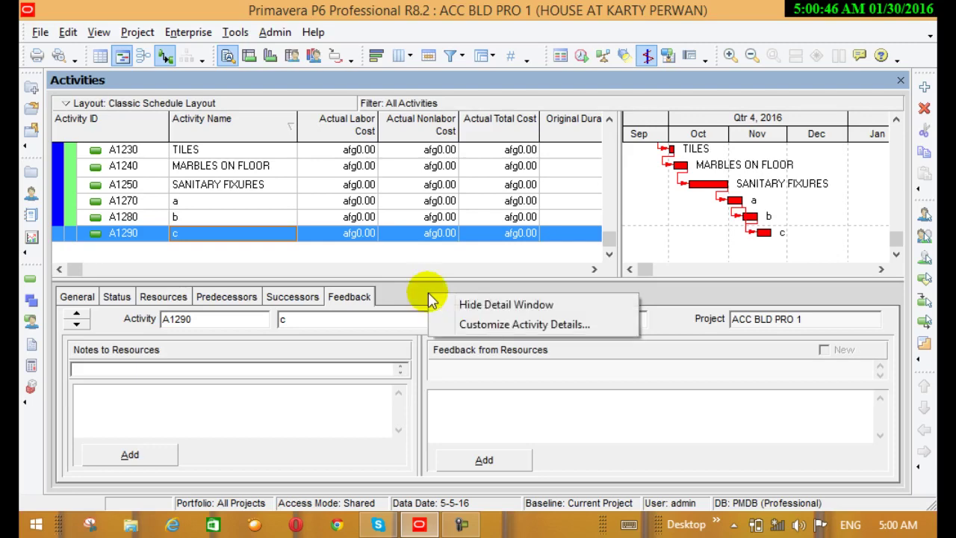
left_click(487, 326)
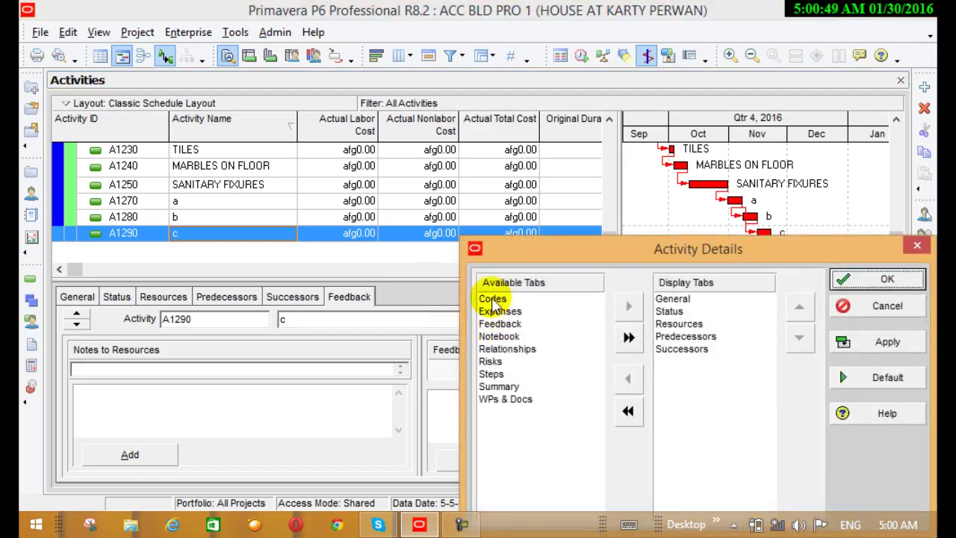
left_click(505, 299)
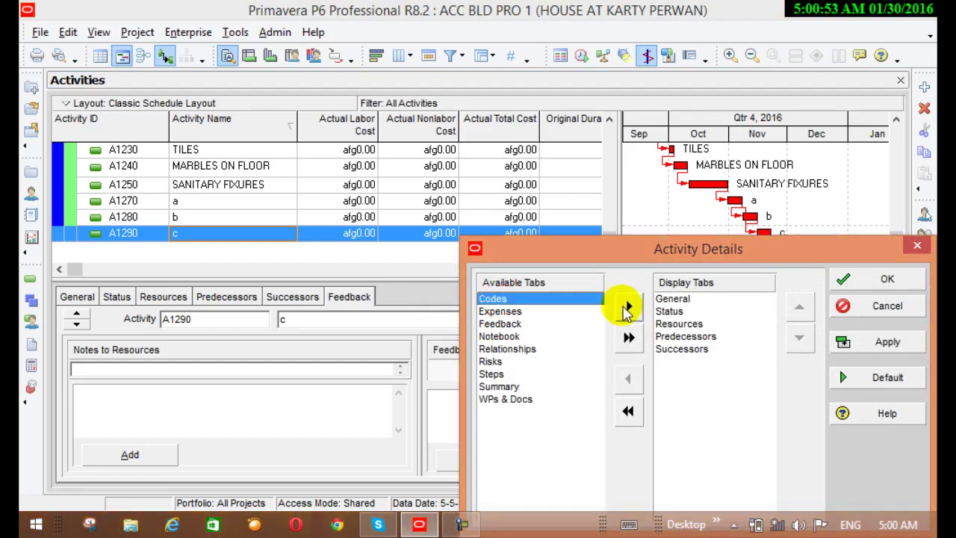
left_click(626, 308)
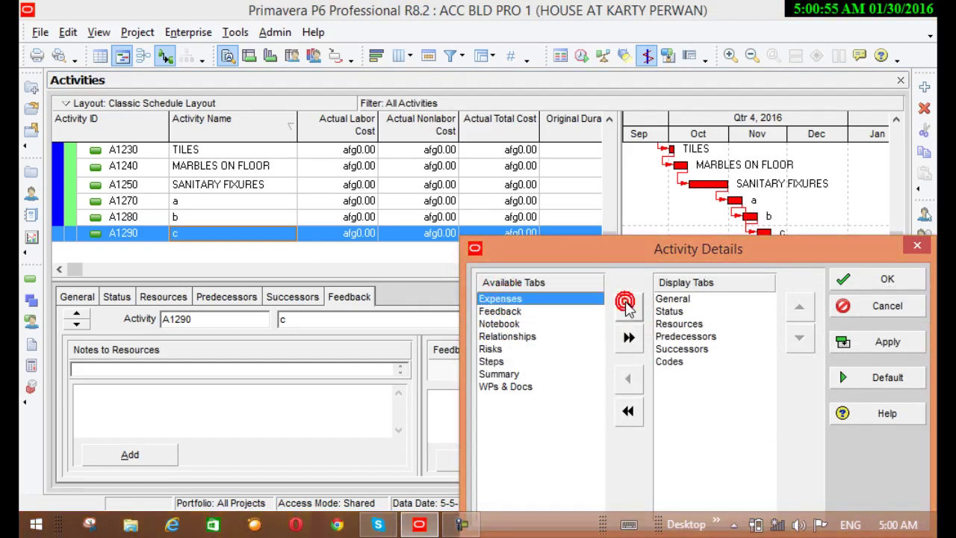
left_click(526, 324)
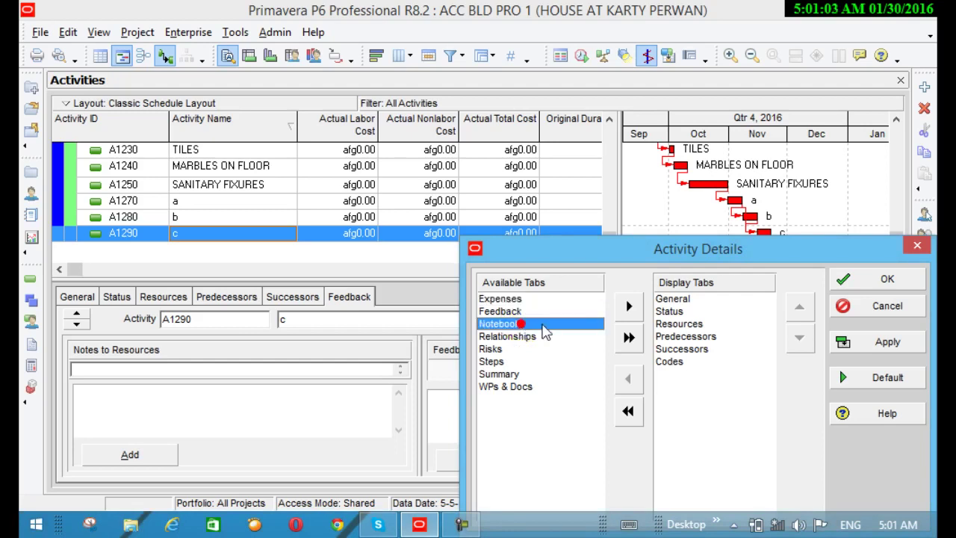
left_click(629, 308)
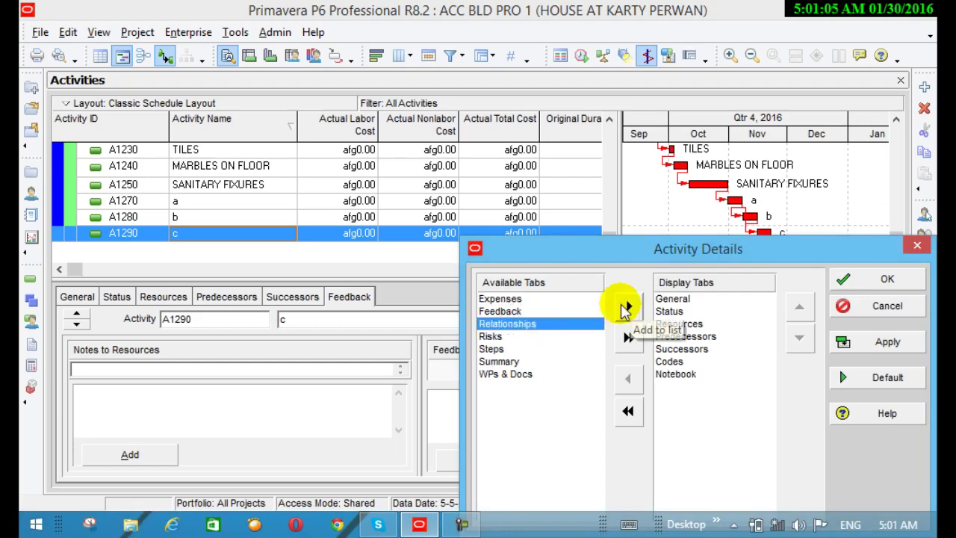
Add Risks, Steps, Summary, WPs & Docs and Relationships to the displayed activity detail tabs
left_click(495, 336)
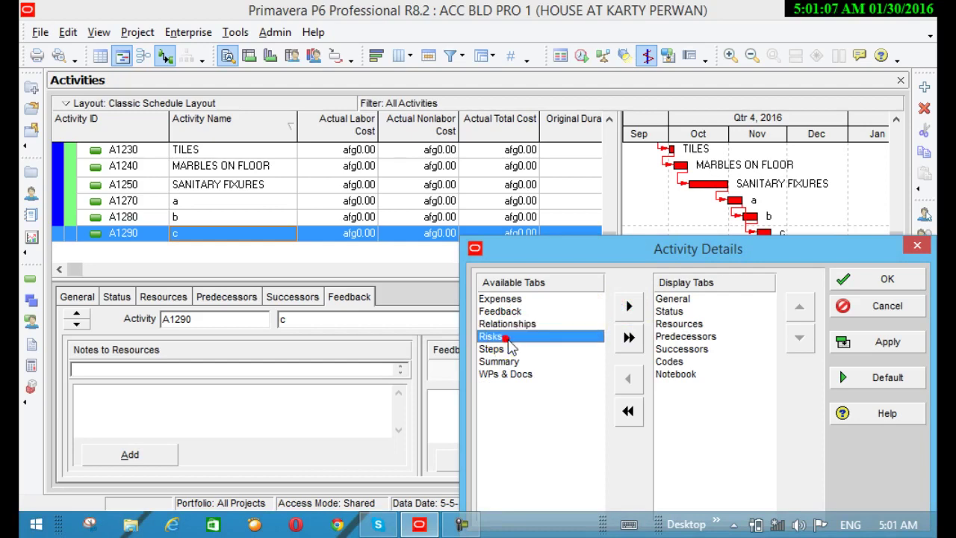
left_click(624, 312)
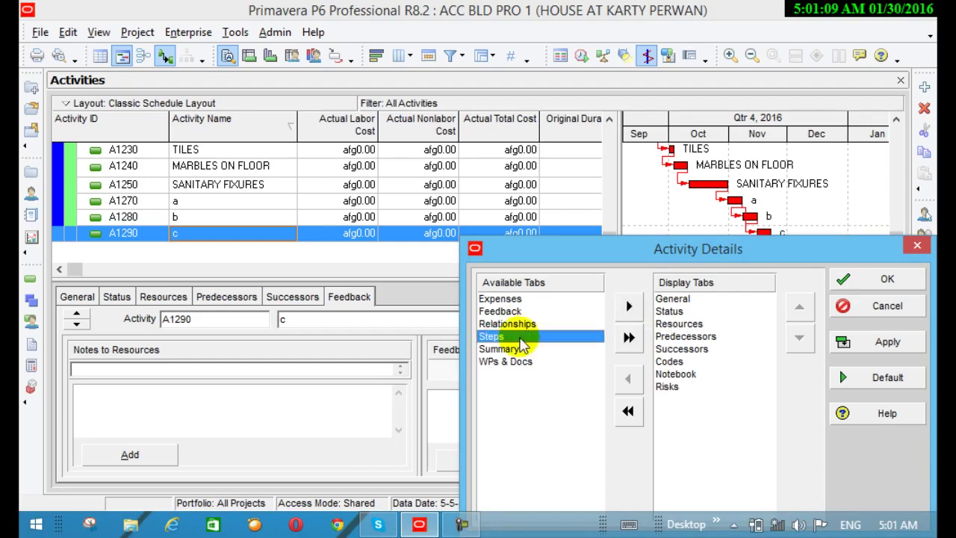
left_click(626, 314)
left_click(625, 313)
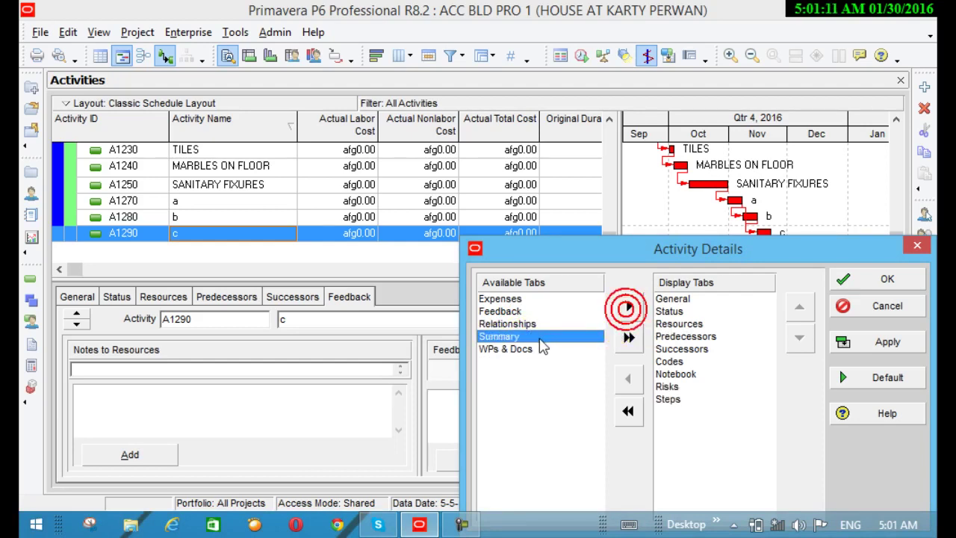
left_click(627, 306)
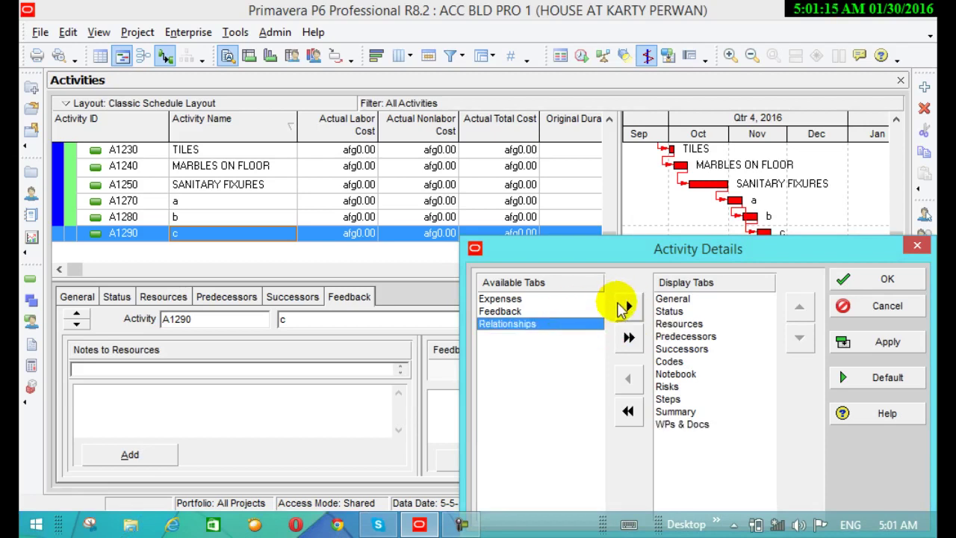
left_click(622, 307)
Add Expenses and Feedback to the displayed detail tabs and apply the customization
left_click(551, 298)
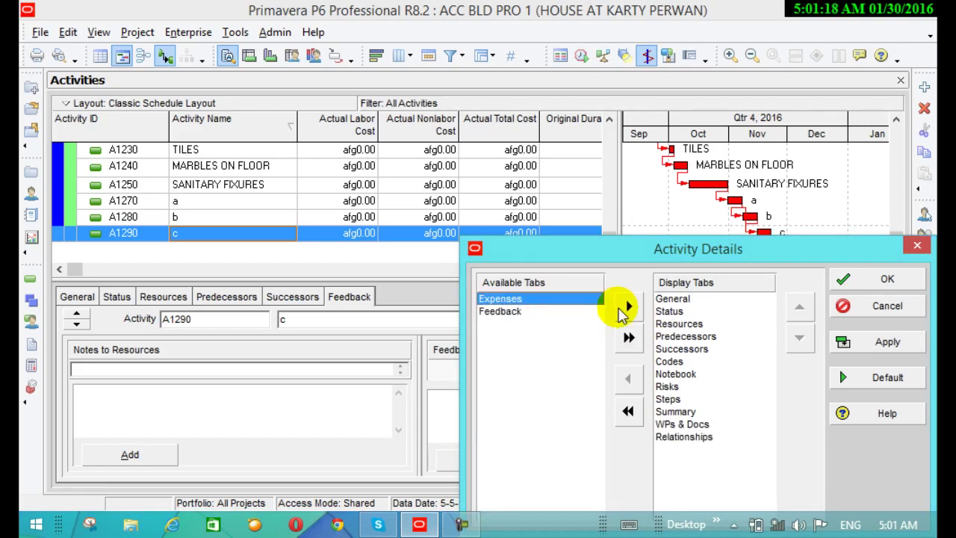
left_click(625, 308)
left_click(626, 307)
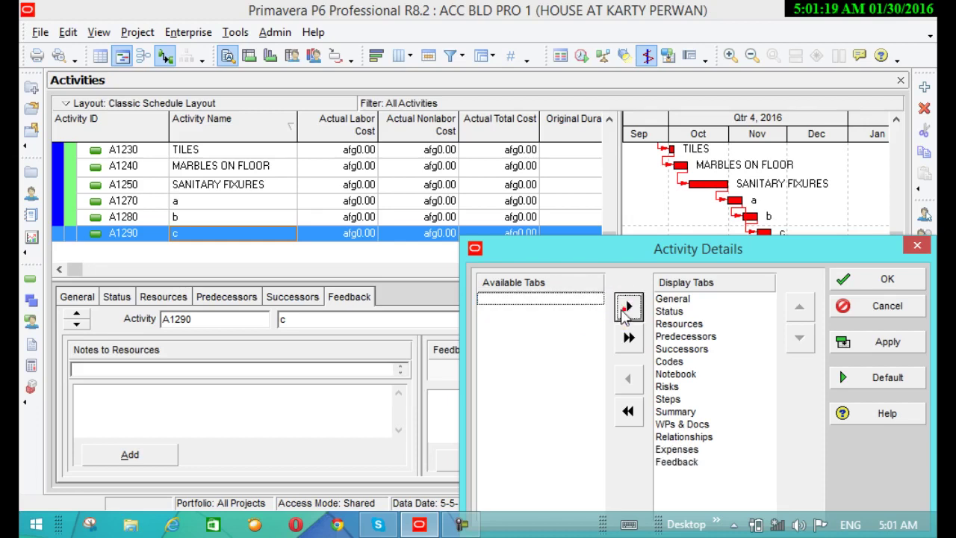
left_click(848, 342)
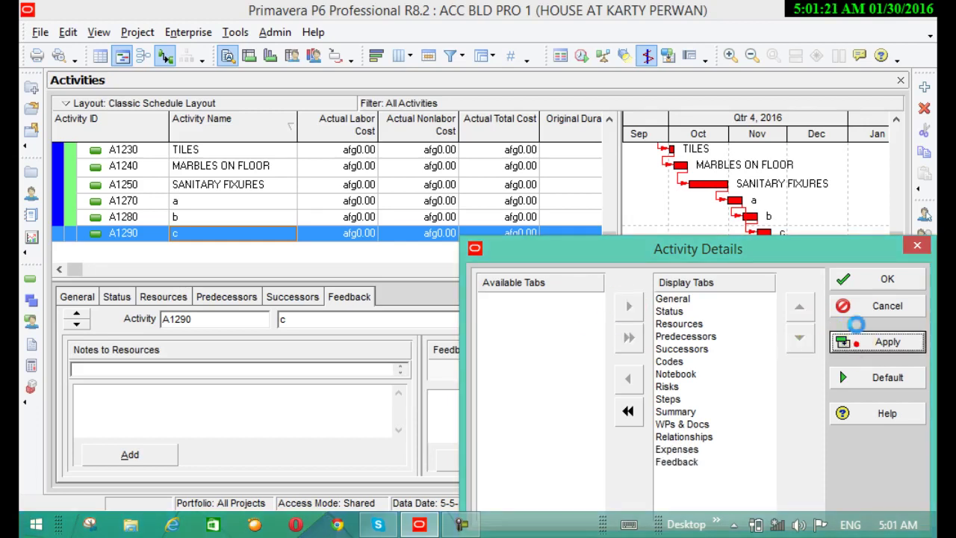
left_click(877, 290)
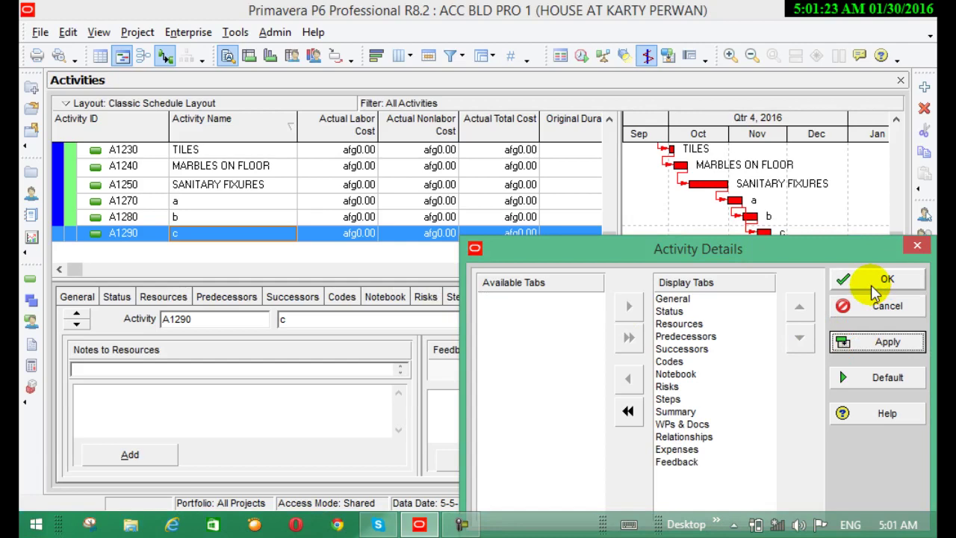
left_click(870, 278)
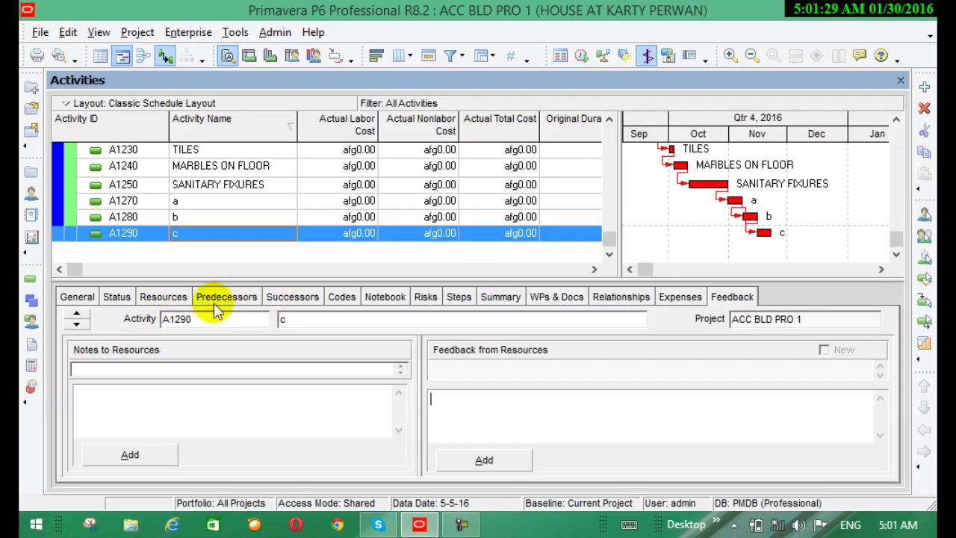
Show the codes of the EXCAVATION activity (A1070) and check which global activity codes can be assigned
left_click(345, 297)
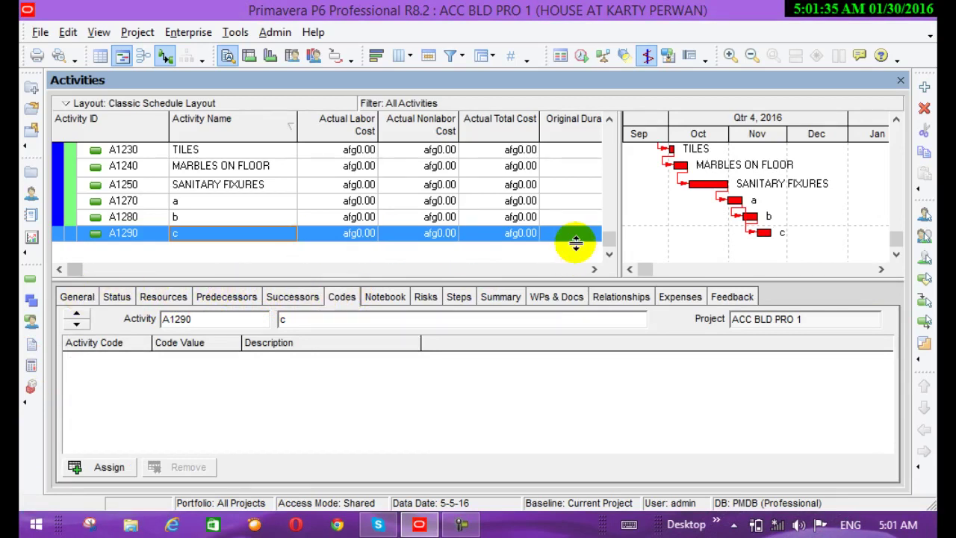
scroll(610, 230, "up", 3)
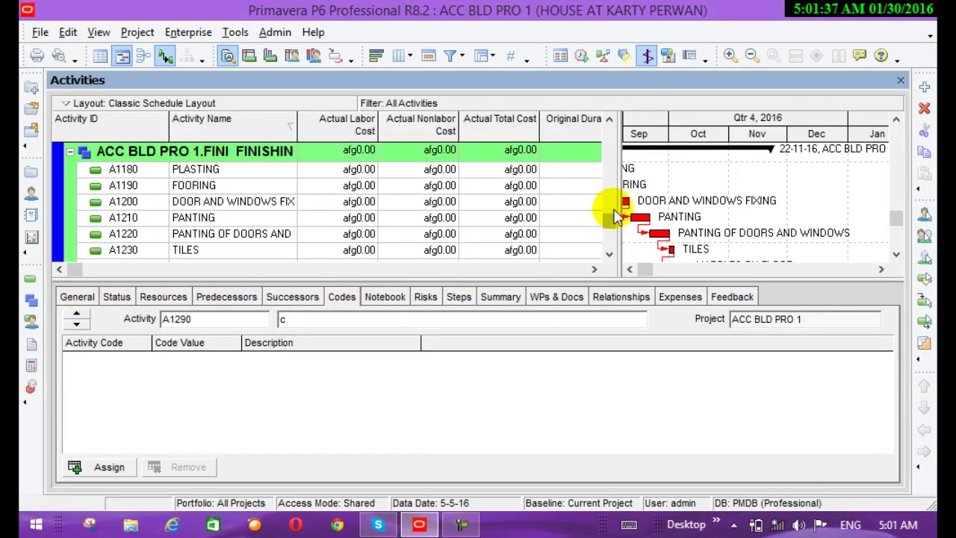
left_click(609, 121)
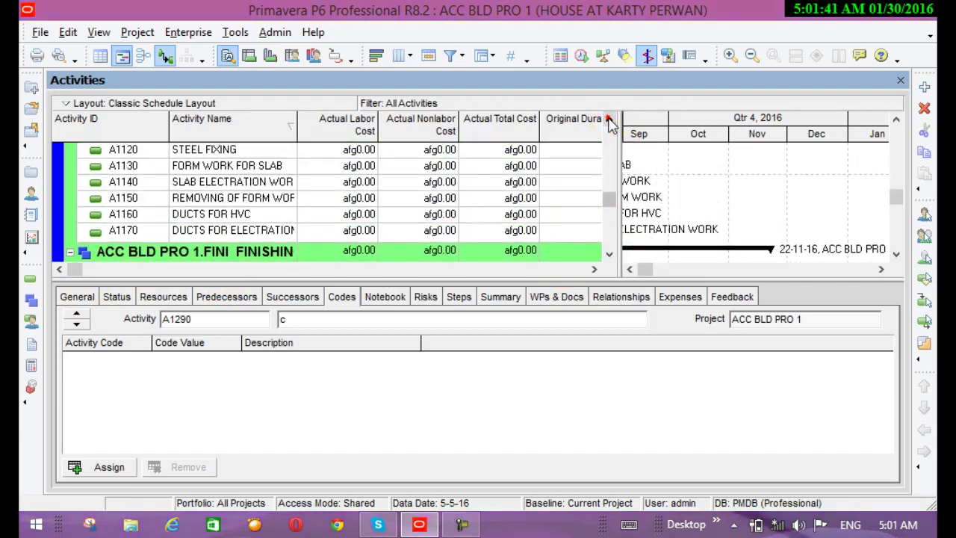
left_click(610, 121)
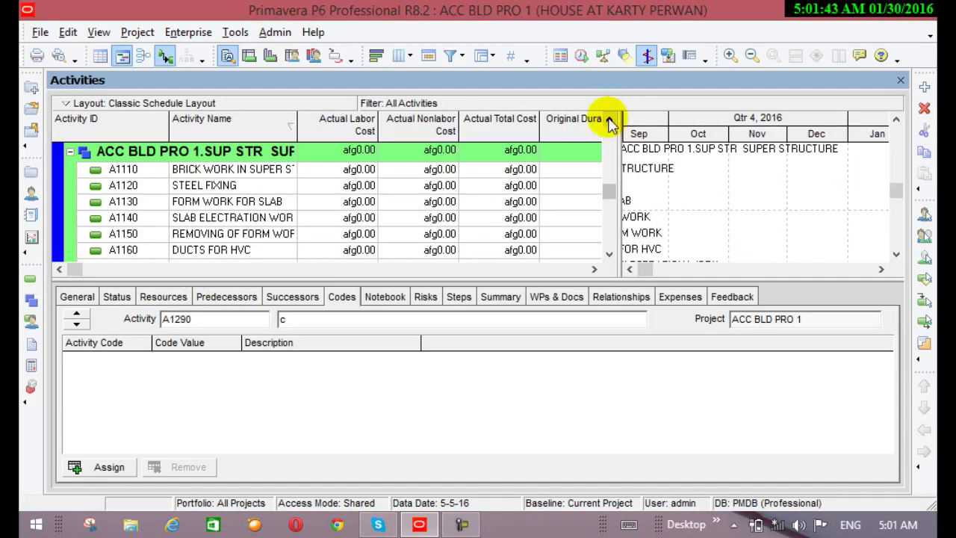
left_click(610, 121)
left_click(609, 122)
left_click(610, 121)
left_click(610, 121)
left_click(609, 121)
left_click(610, 121)
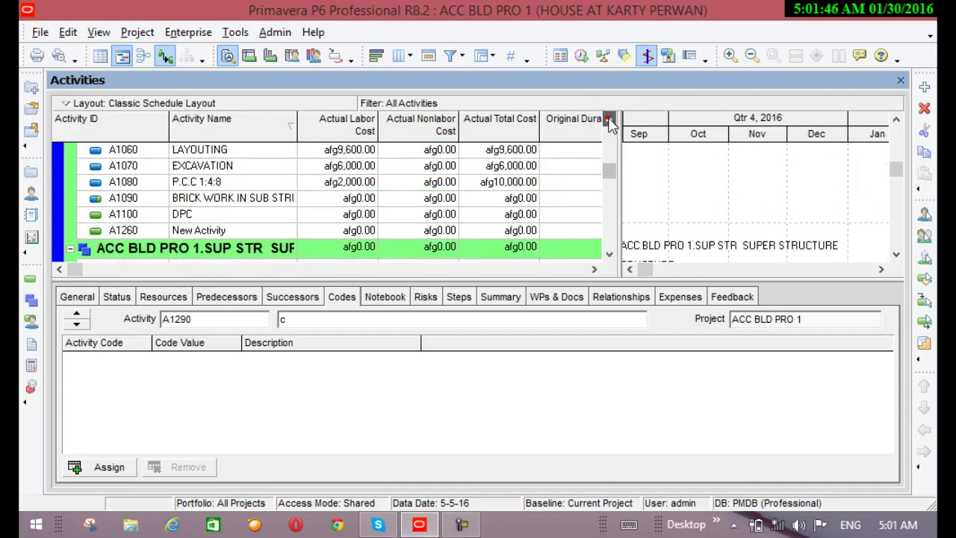
left_click(609, 121)
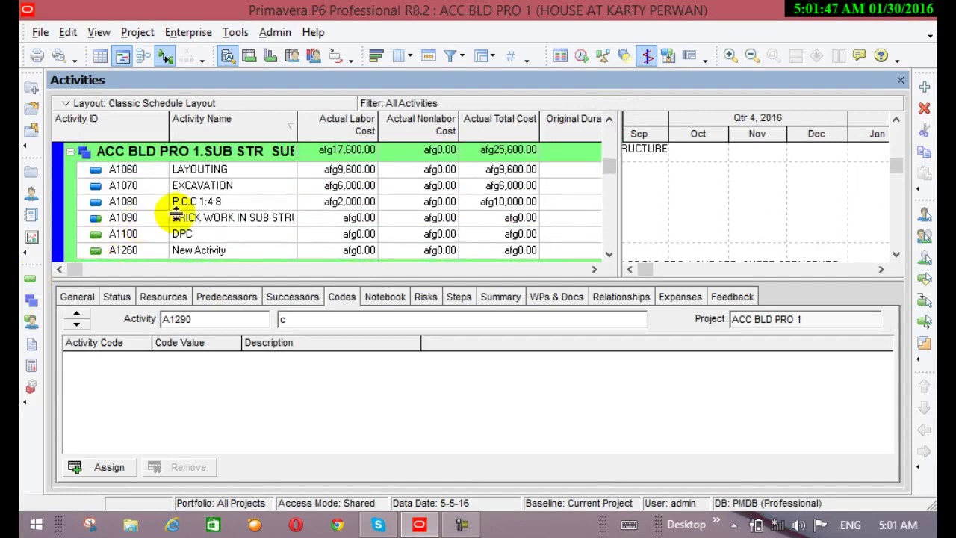
left_click(214, 187)
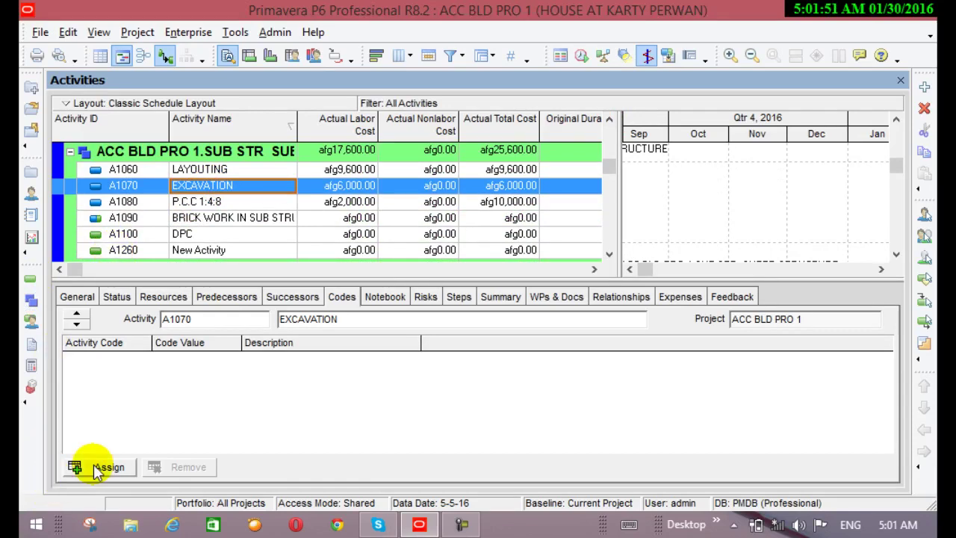
left_click(116, 465)
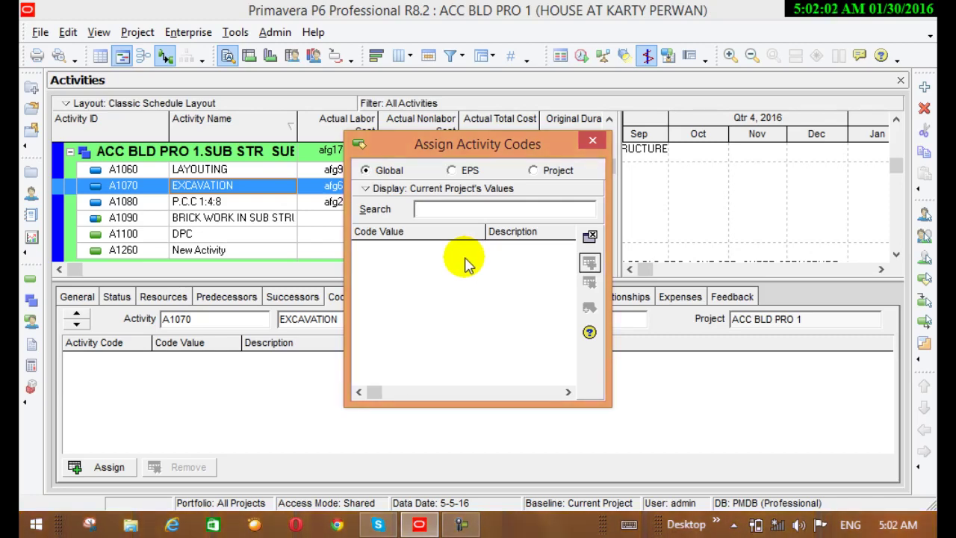
left_click(590, 142)
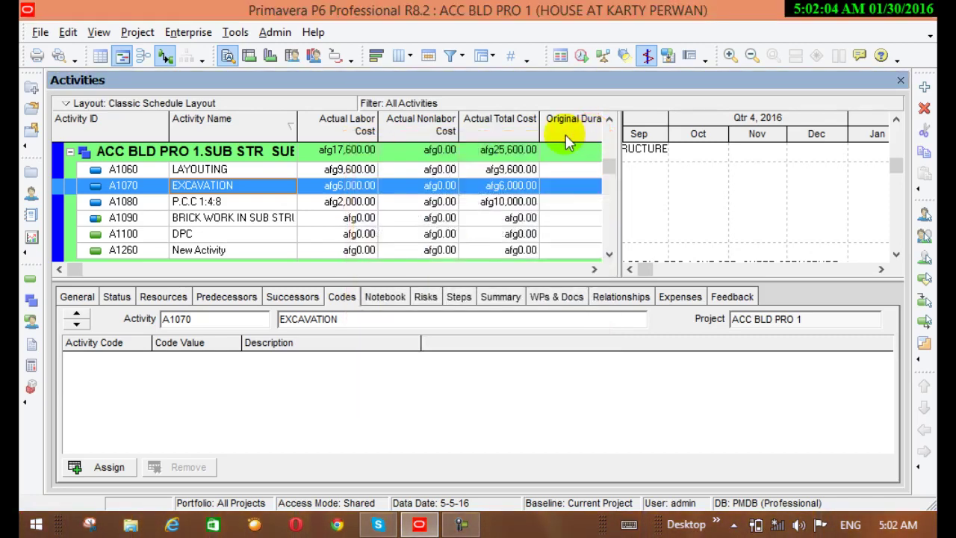
Add a new value to the global Capitalization activity code, allowing the filter to change to all values
left_click(186, 38)
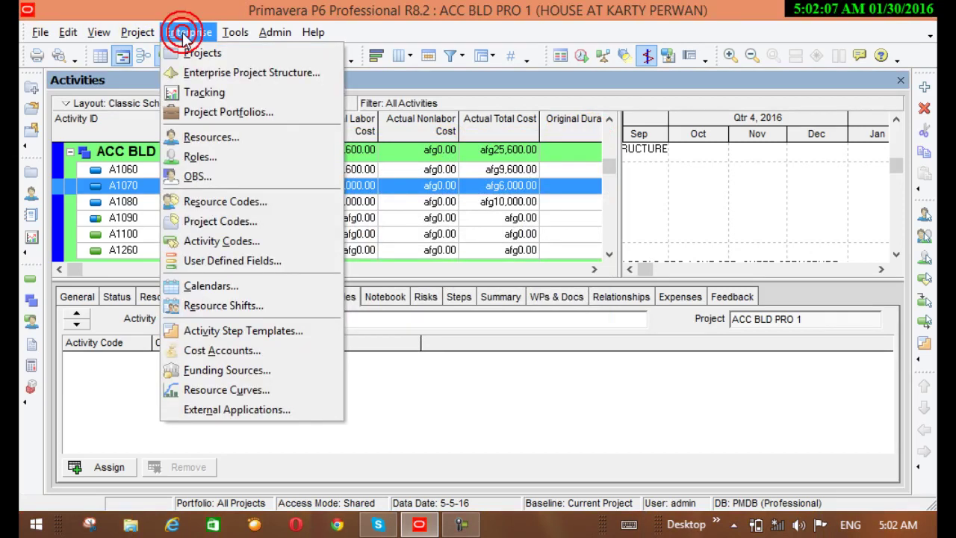
left_click(226, 240)
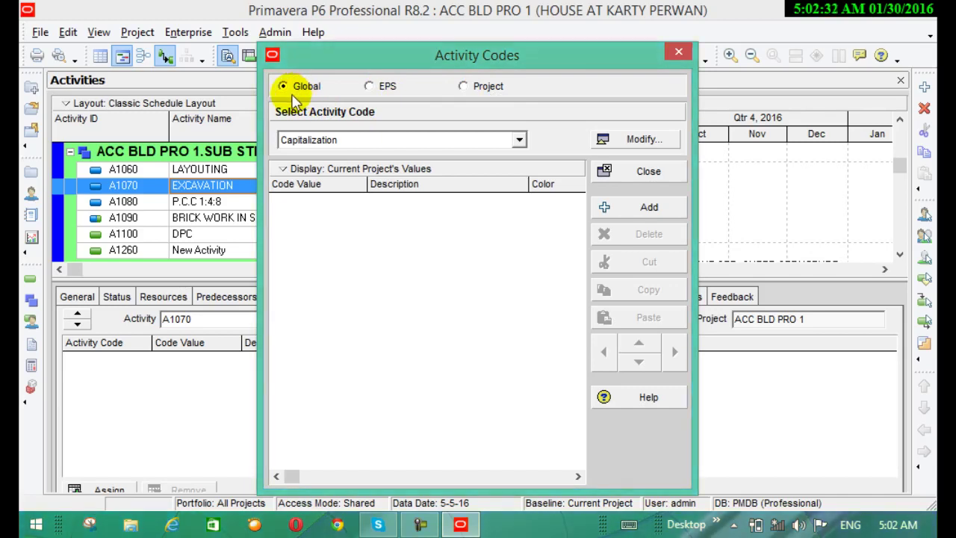
left_click(464, 86)
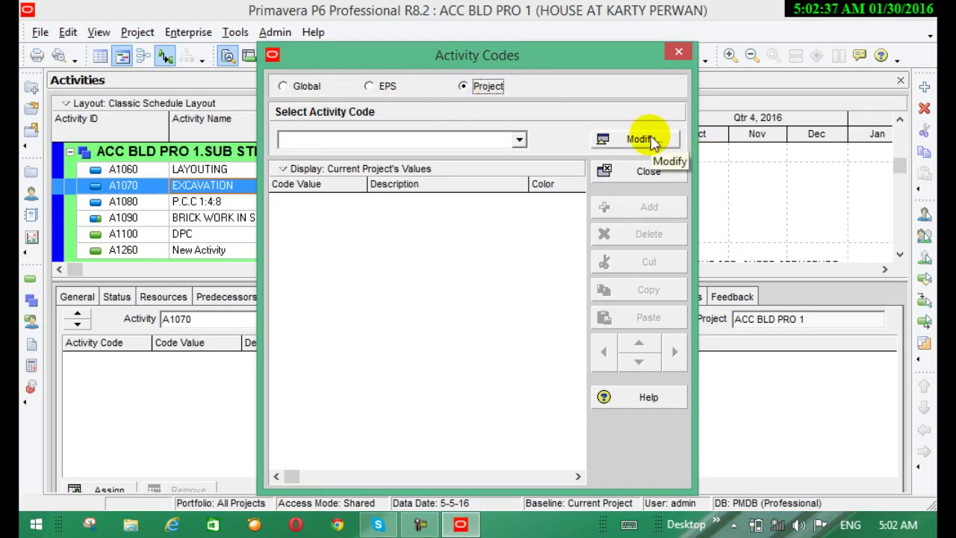
left_click(284, 86)
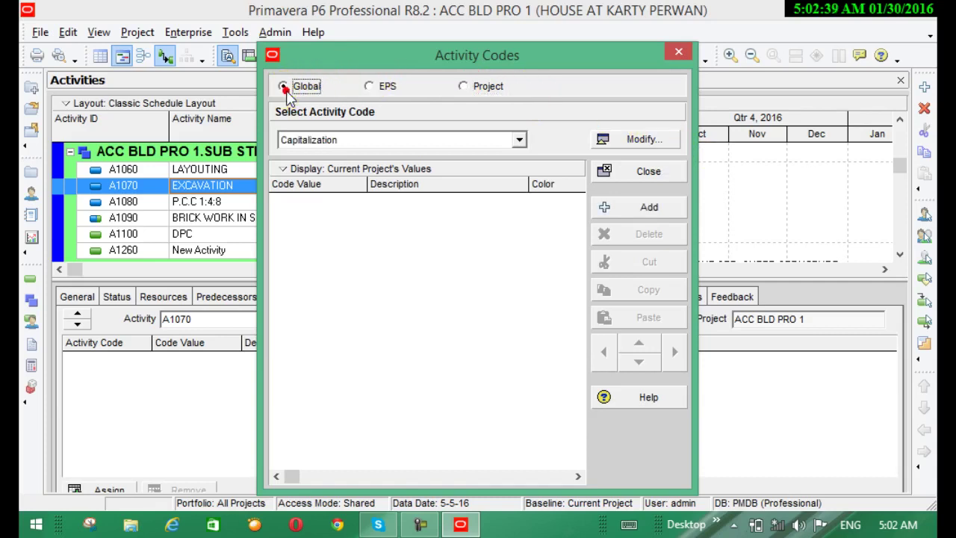
left_click(626, 207)
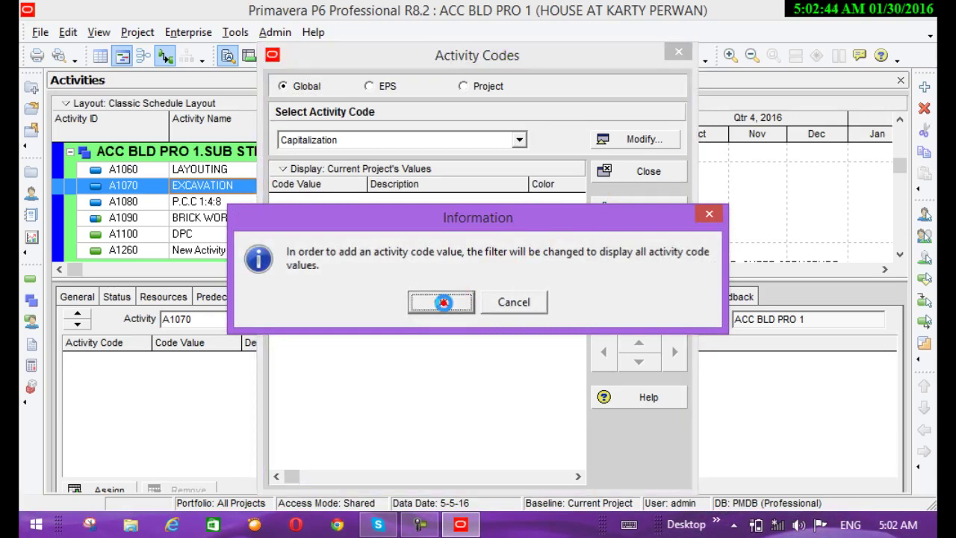
left_click(448, 301)
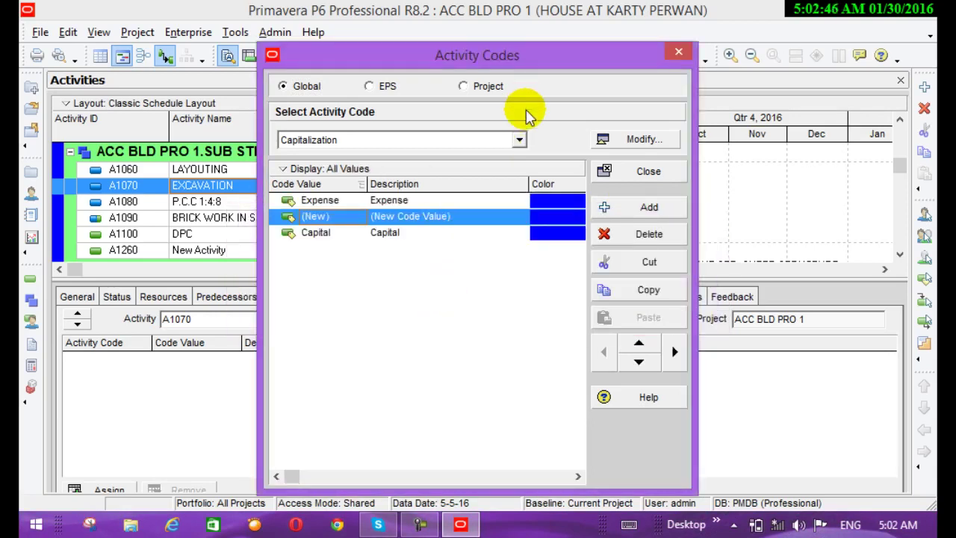
View the code values of the global Department activity code and close the activity code definitions
left_click(519, 140)
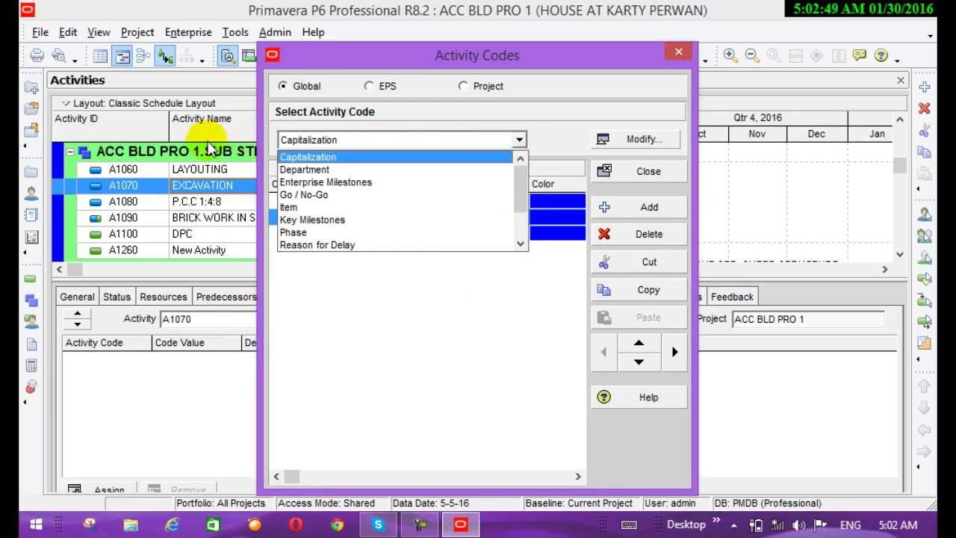
left_click(310, 169)
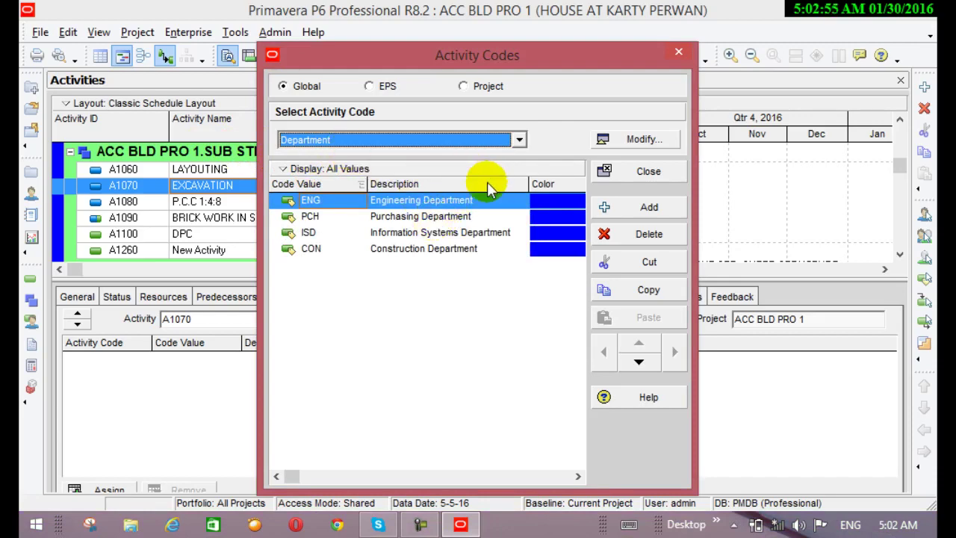
left_click(644, 172)
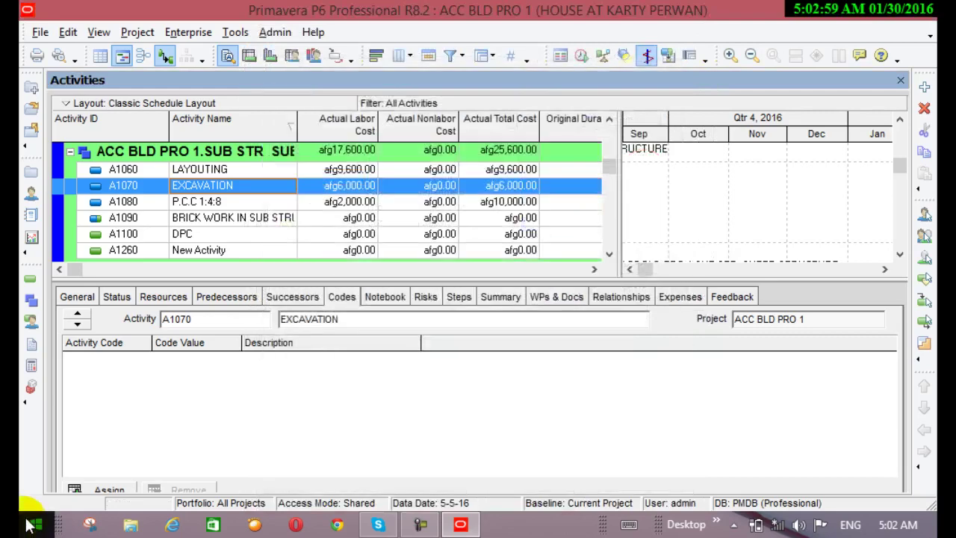
Assign the FOUND (Foundation Construction Phase) value of the global Phase activity code to the EXCAVATION activity, widening the assignment window
left_click(105, 487)
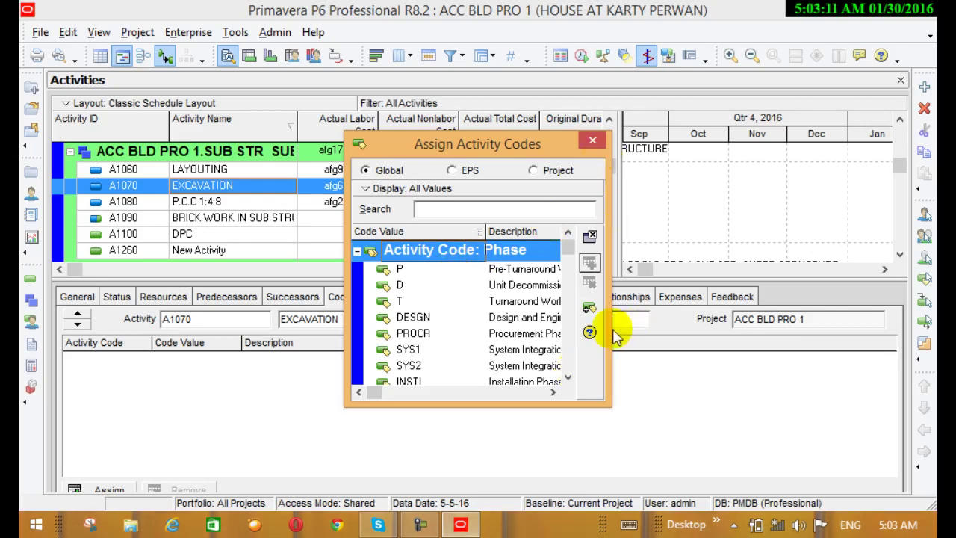
left_click_drag(603, 331, 803, 372)
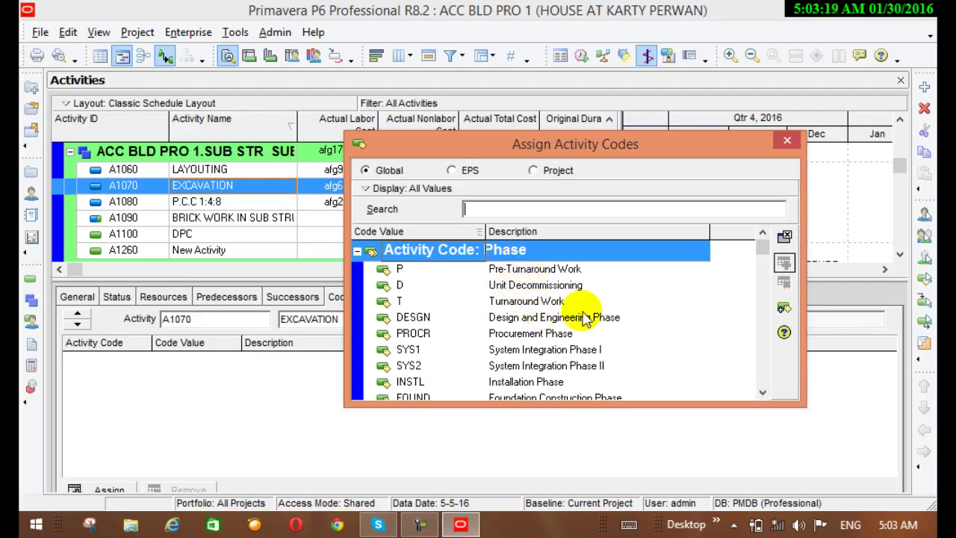
left_click(762, 392)
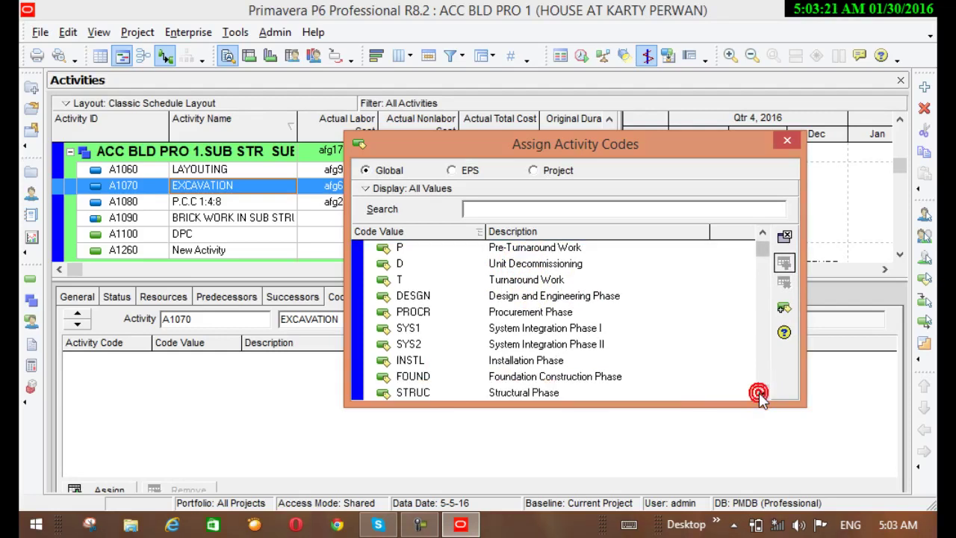
left_click(588, 381)
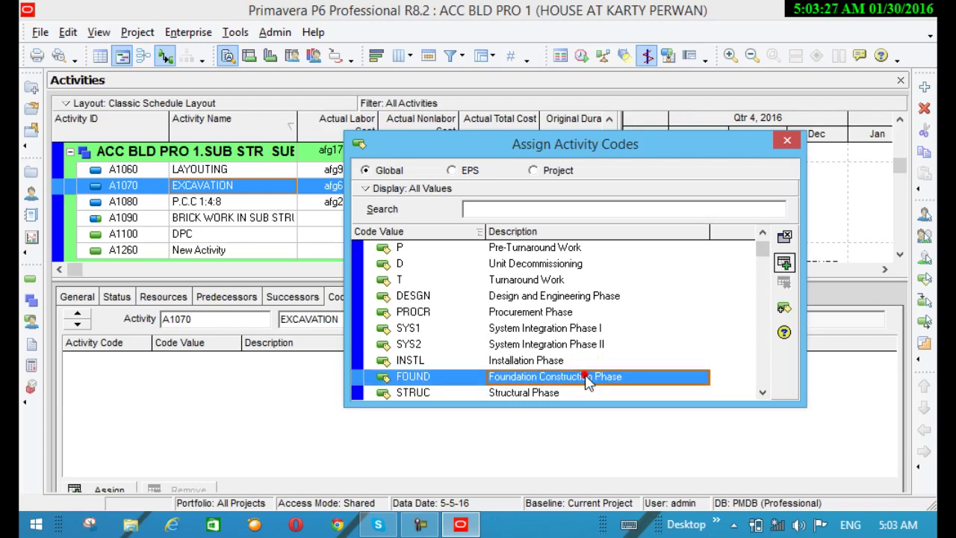
left_click(784, 263)
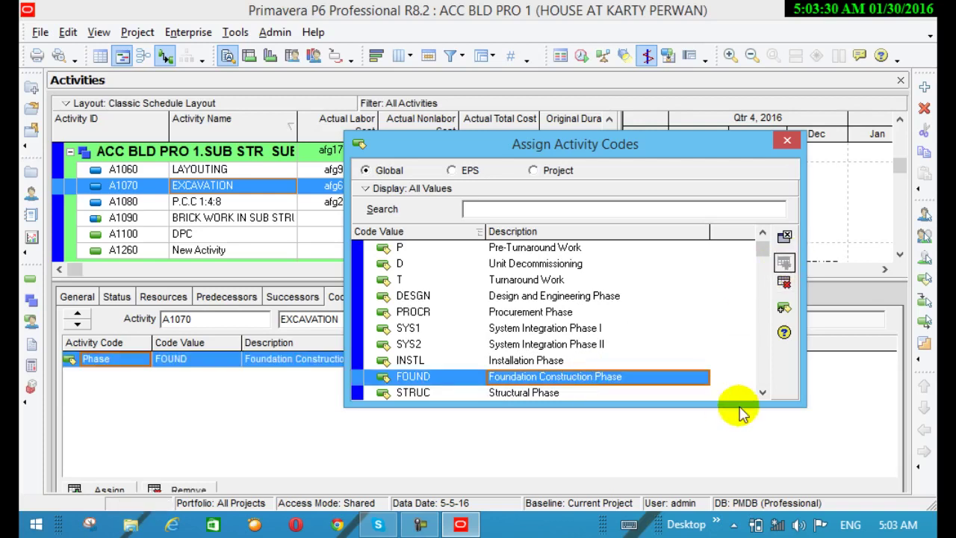
Assign the CON (Construction Department) value of the global Department activity code to the EXCAVATION activity
left_click_drag(762, 394, 765, 398)
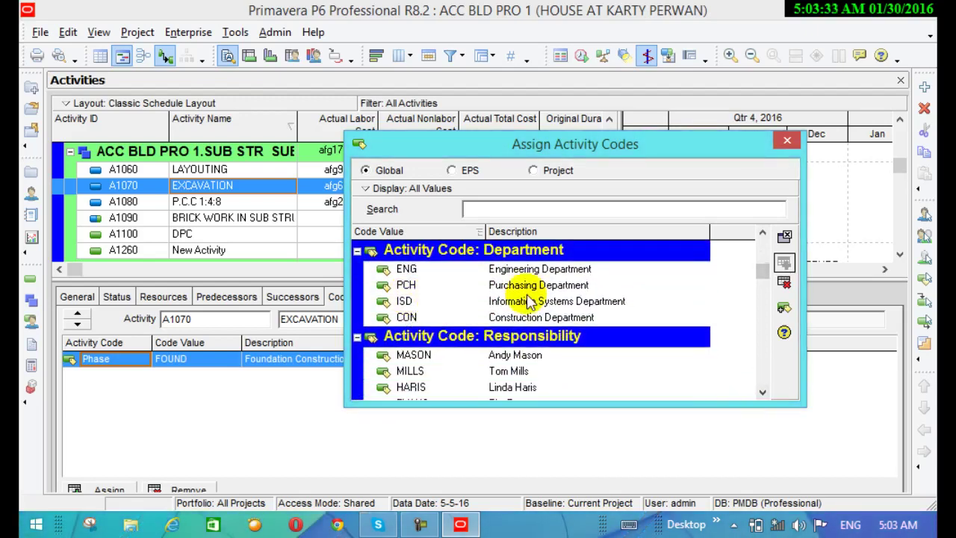
left_click(550, 317)
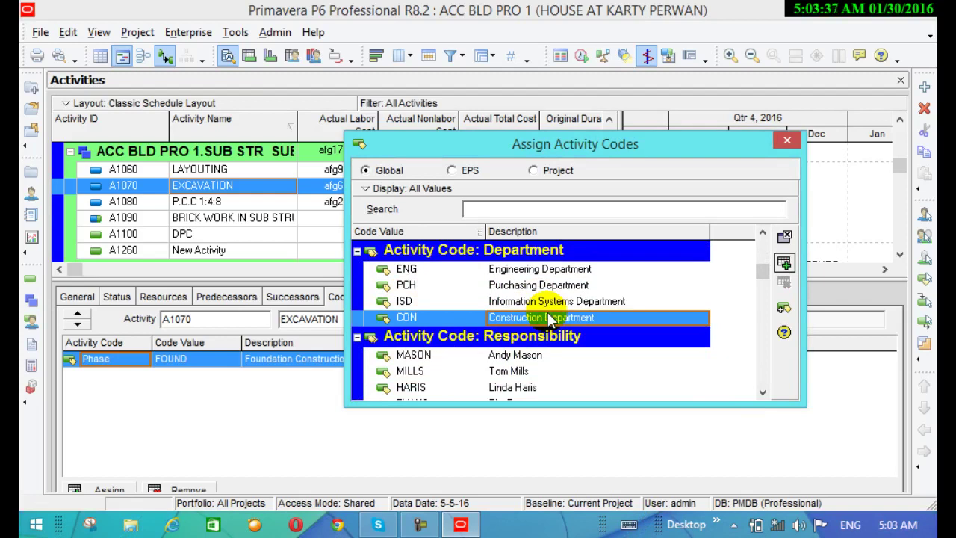
left_click(784, 263)
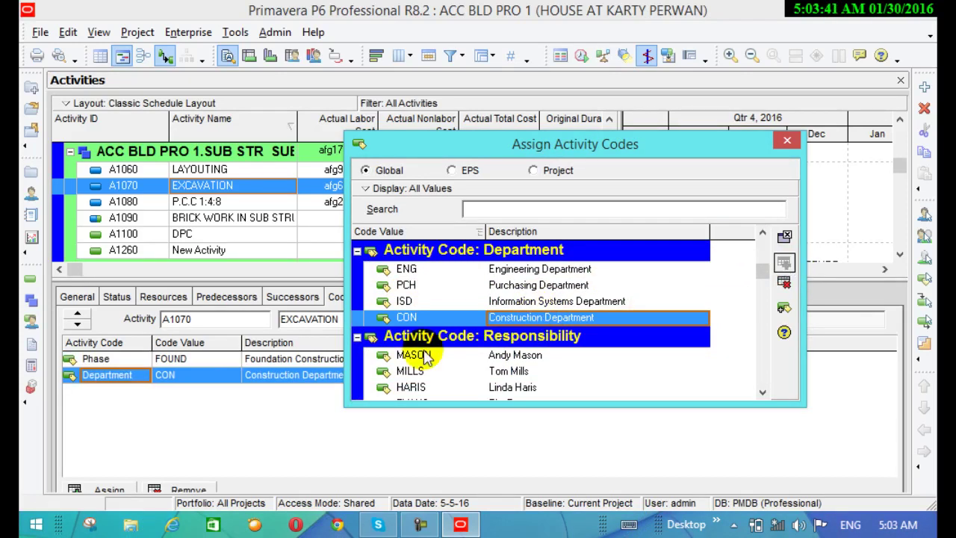
Assign the fifth listed person's value of the global Responsibility activity code to the EXCAVATION activity
left_click(763, 394)
left_click(763, 394)
left_click(762, 393)
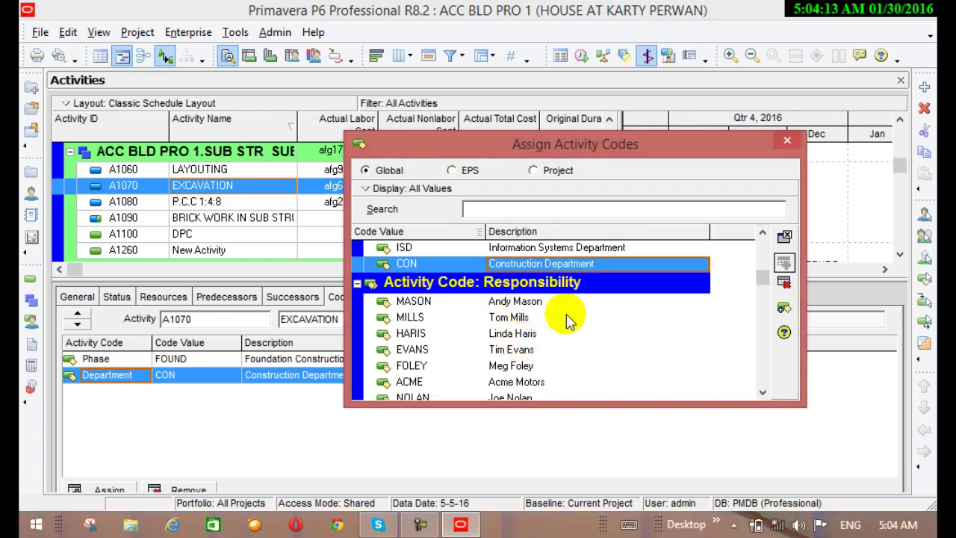
left_click(503, 366)
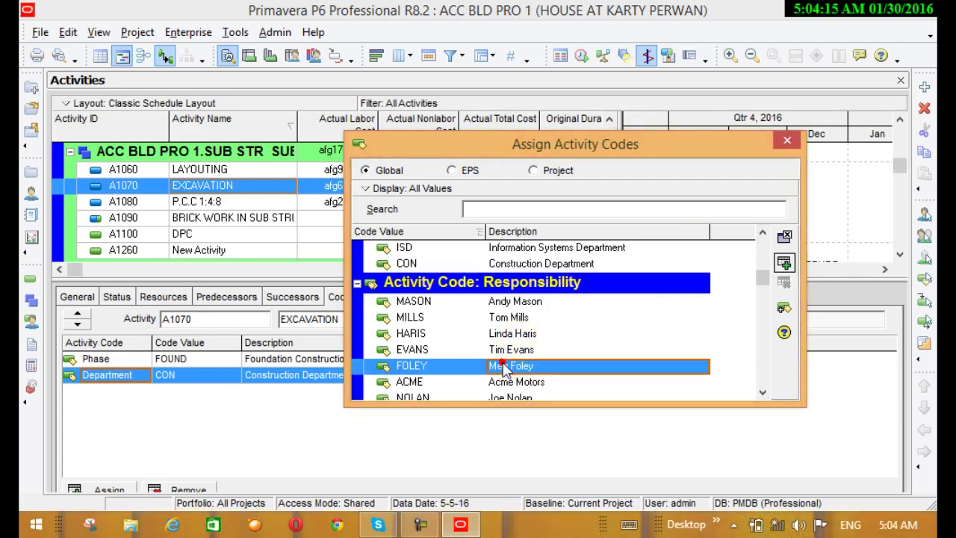
left_click(784, 262)
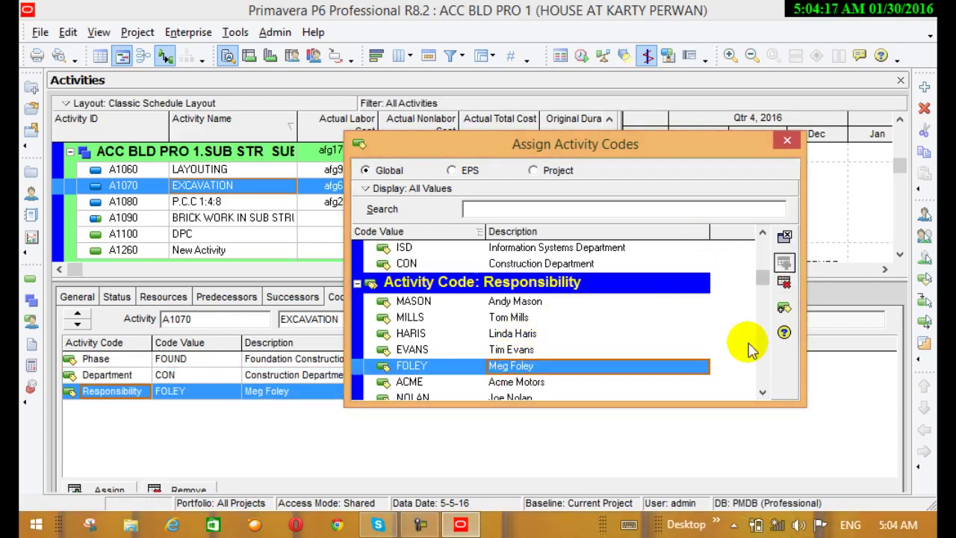
Look through the assignable values of the global Item and Type of work activity codes, highlighting Planned Work
left_click(763, 392)
left_click(763, 391)
left_click(763, 391)
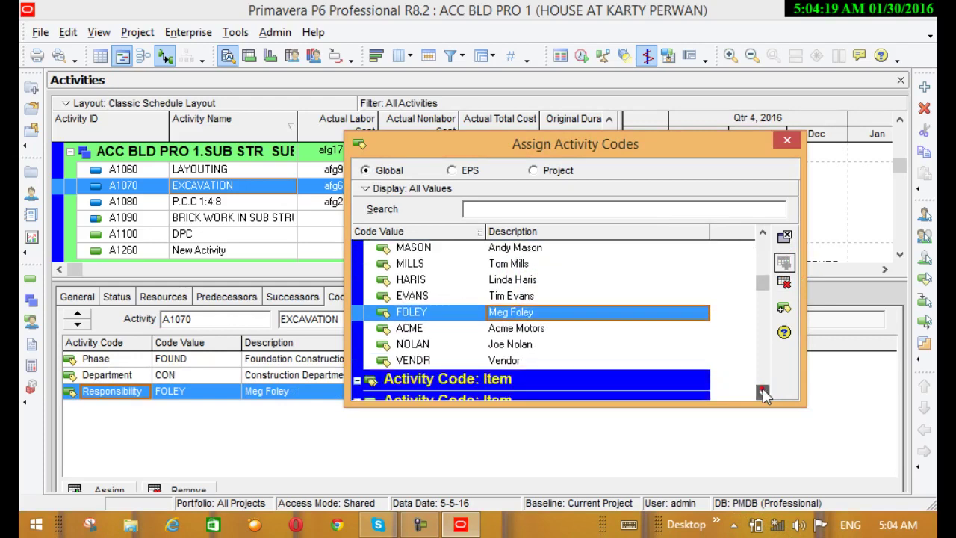
left_click(763, 391)
left_click(762, 392)
left_click(763, 392)
left_click(763, 392)
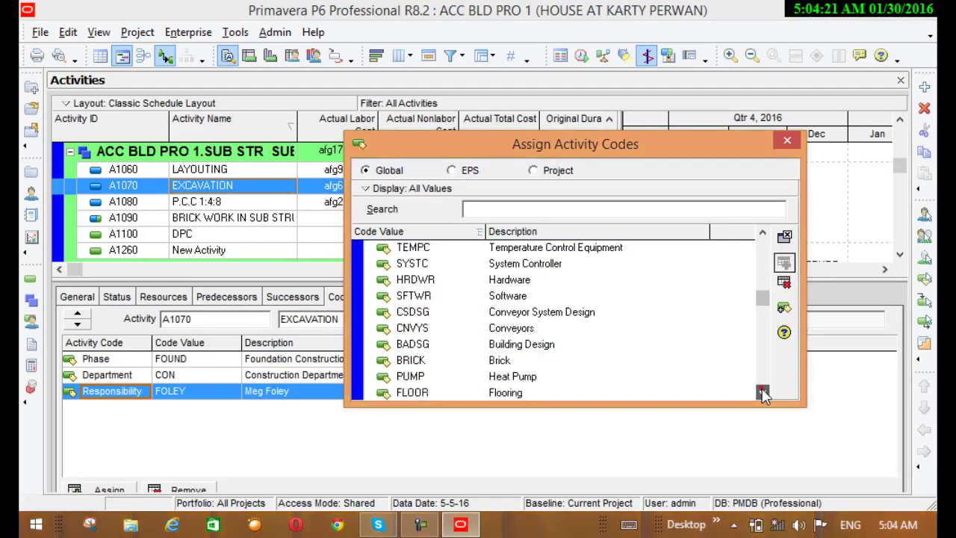
left_click(763, 391)
left_click(763, 391)
left_click(763, 391)
left_click(763, 391)
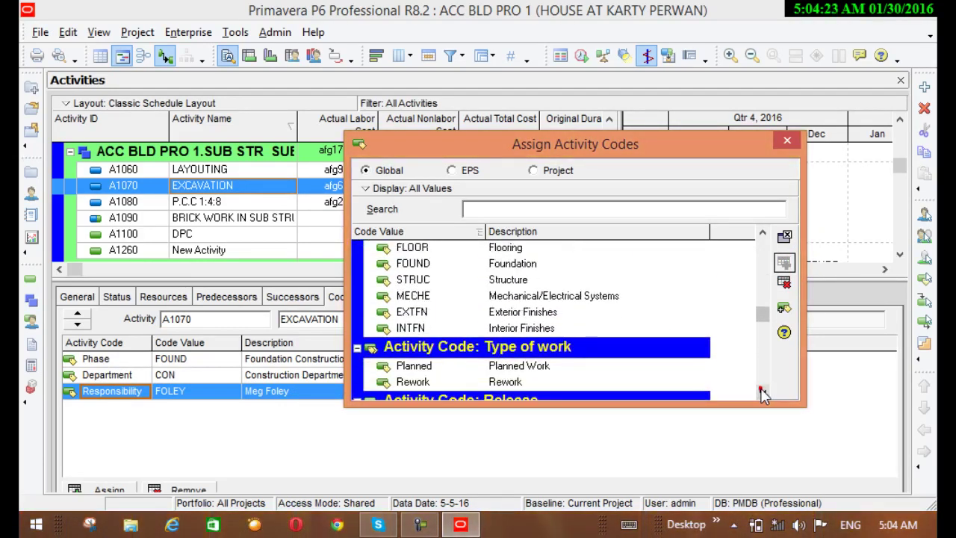
left_click(763, 392)
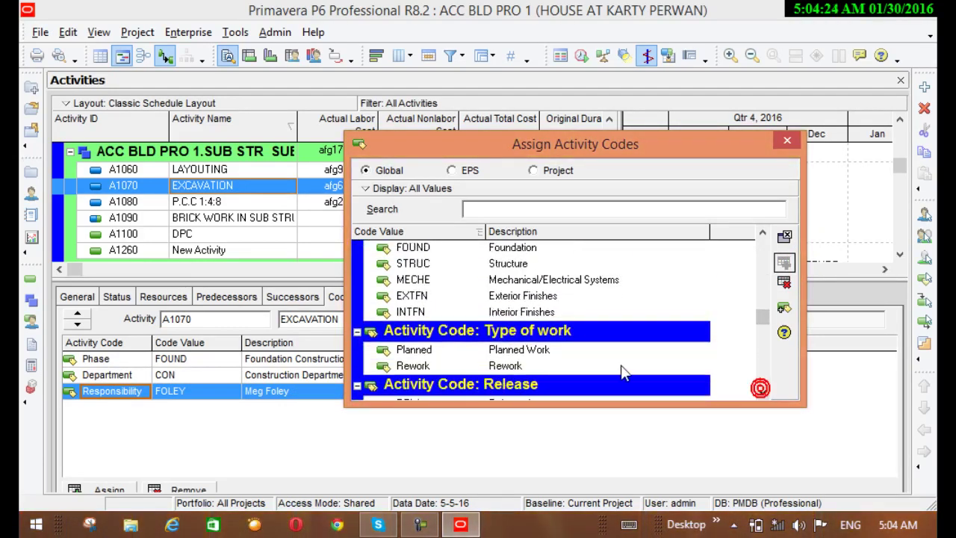
left_click(511, 350)
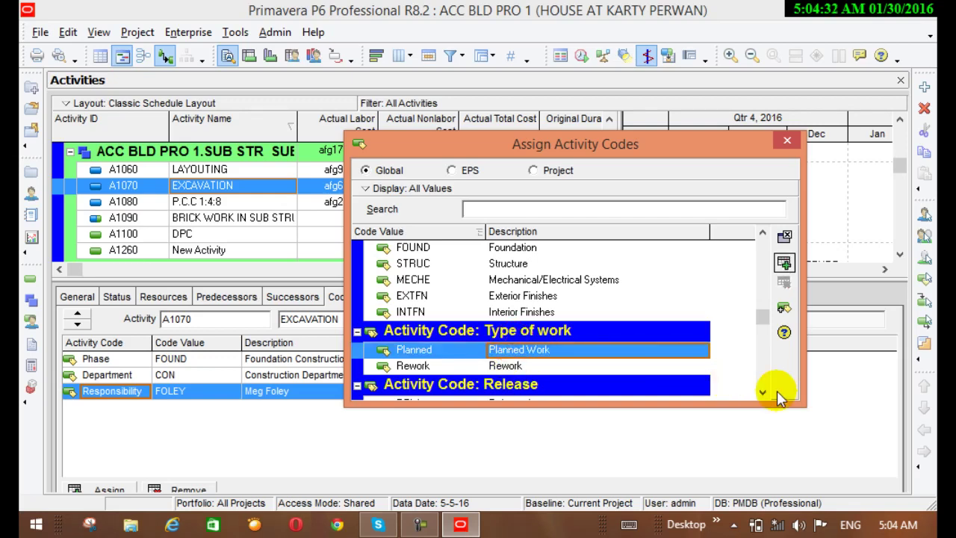
Review the Reason for Delay, Go / No-Go, Stage Gate and Key Milestones code values, and close the code assignment
left_click(762, 391)
left_click_drag(763, 392, 759, 393)
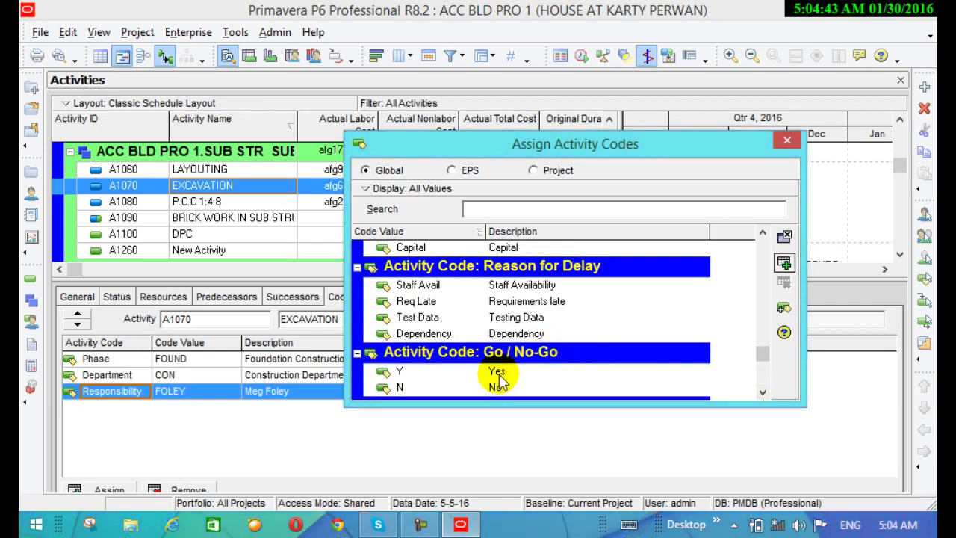
left_click(761, 393)
left_click(761, 393)
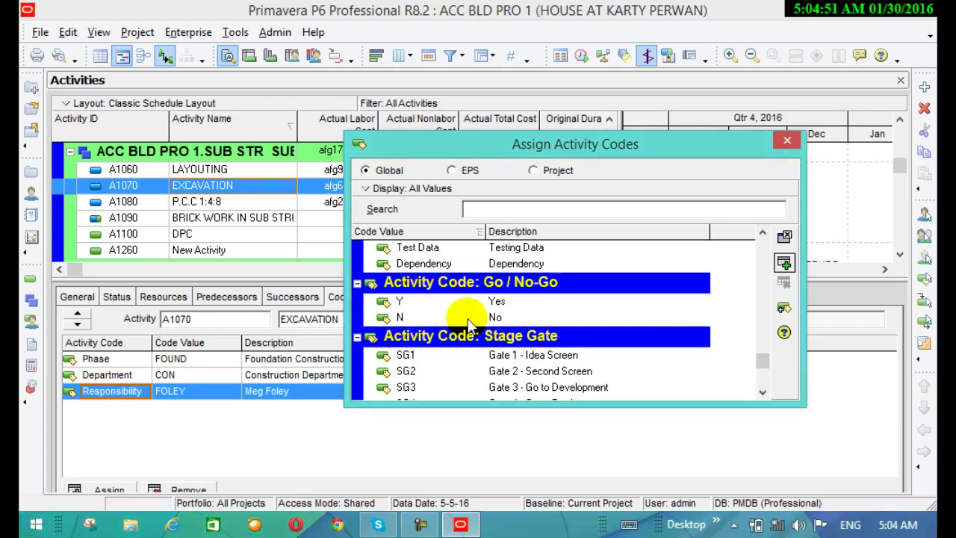
left_click(754, 388)
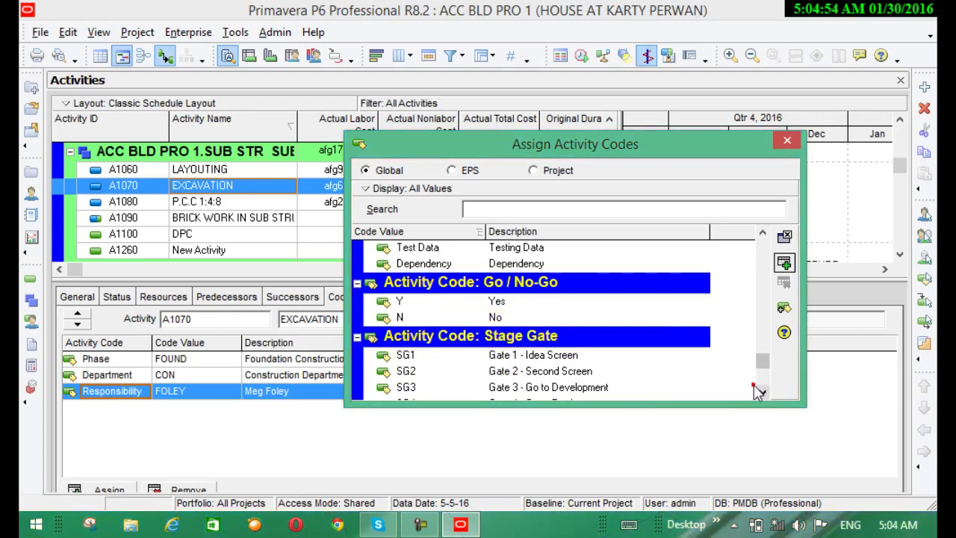
left_click(762, 391)
left_click(762, 392)
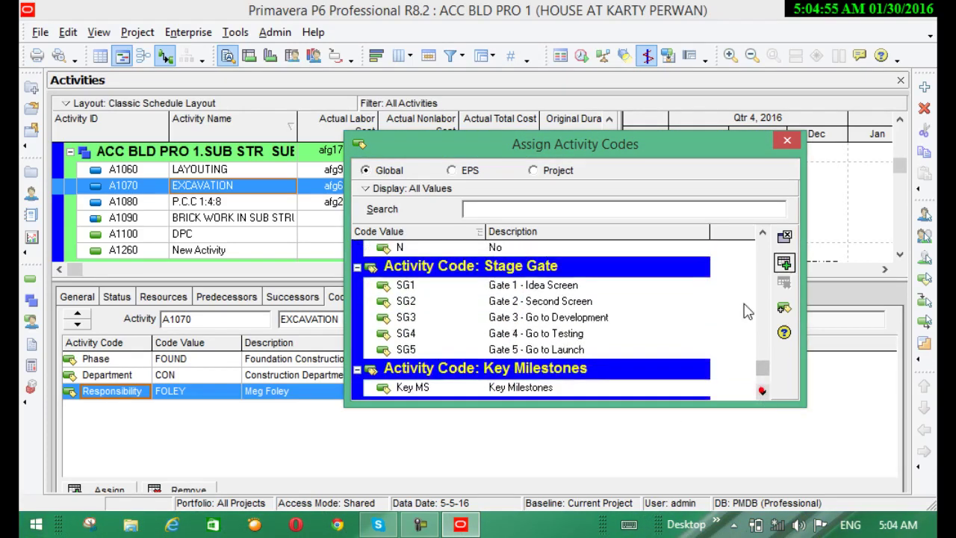
left_click(789, 144)
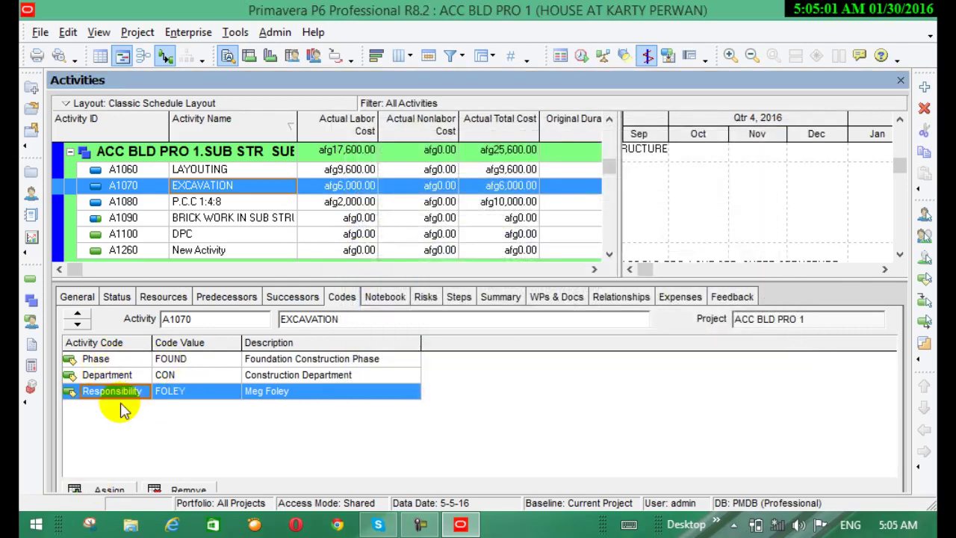
Add the value civ with the description "civil department" to the global Department activity code, below ENG
left_click(187, 34)
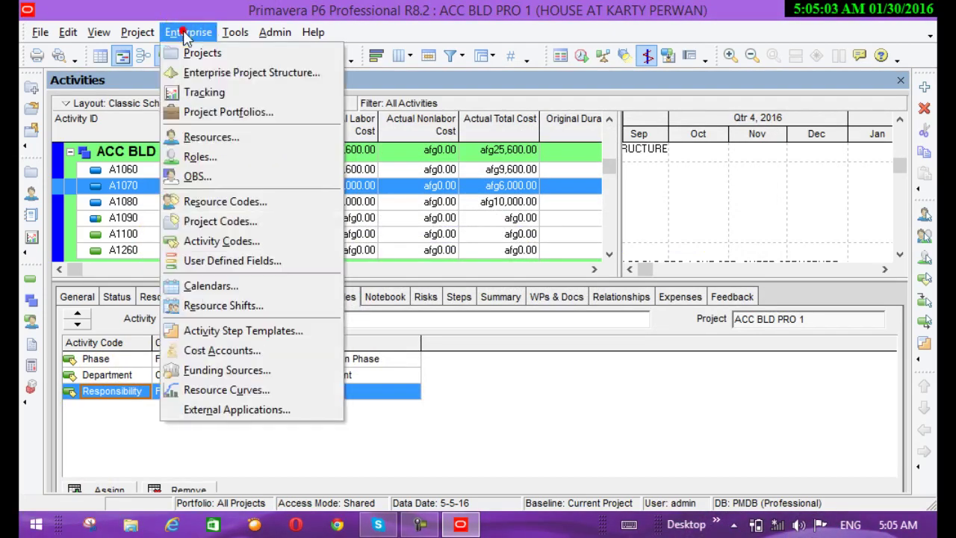
left_click(216, 239)
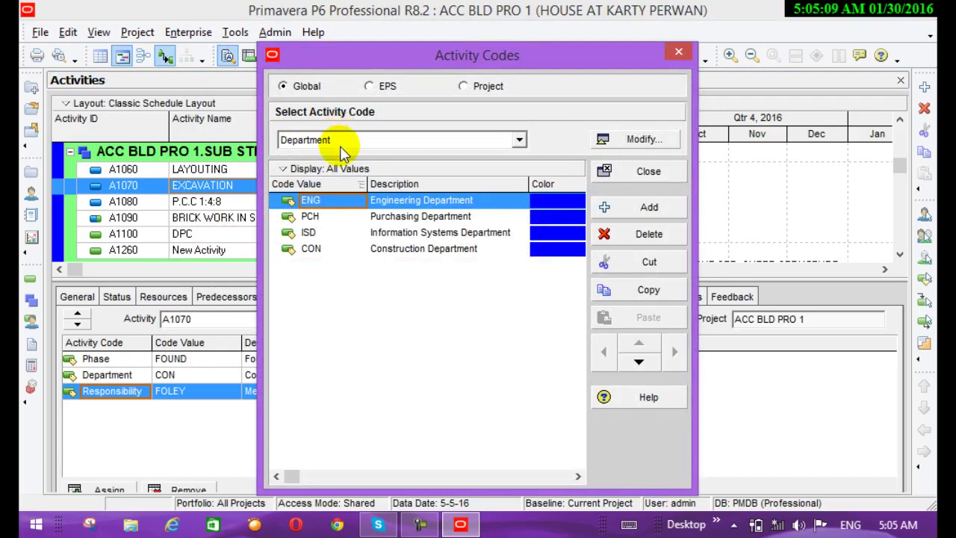
left_click(671, 210)
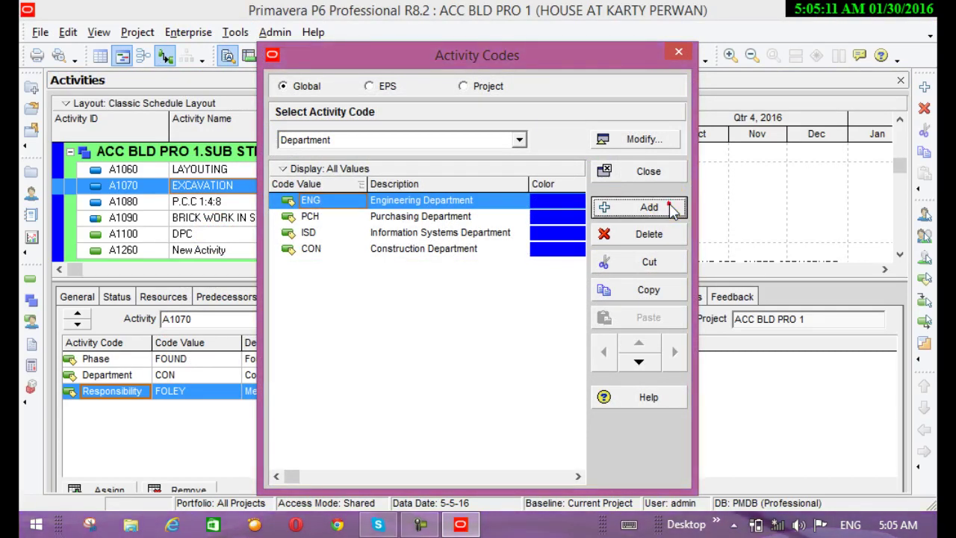
left_click(342, 216)
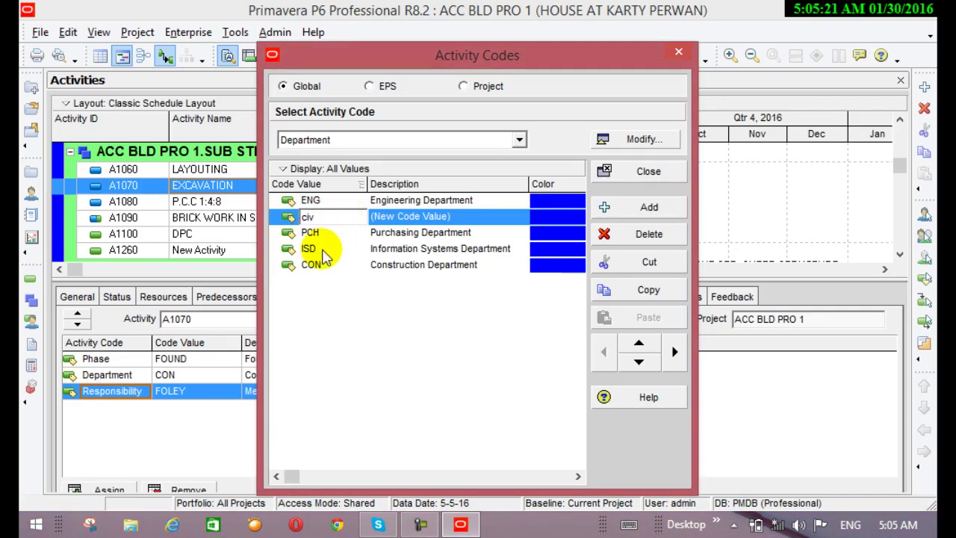
left_click(410, 216)
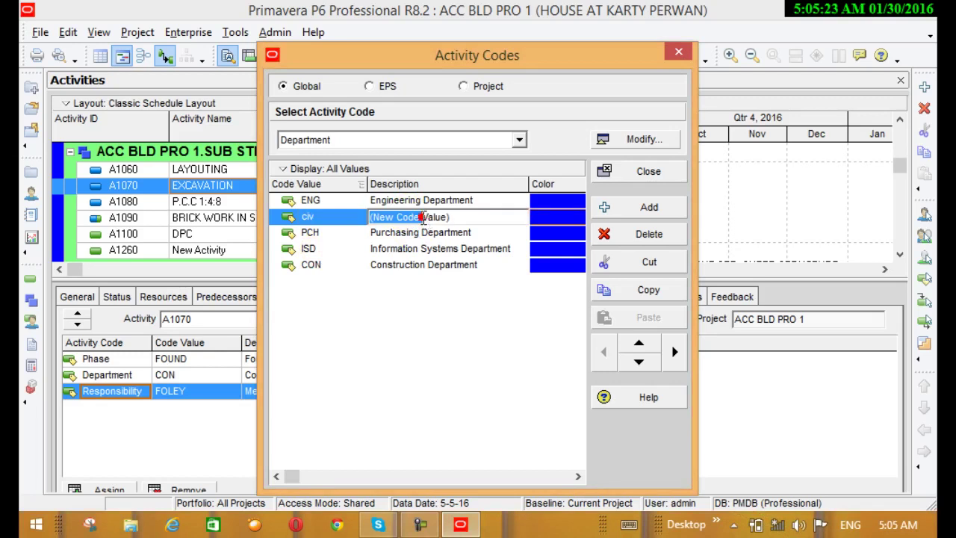
left_click_drag(453, 216, 370, 217)
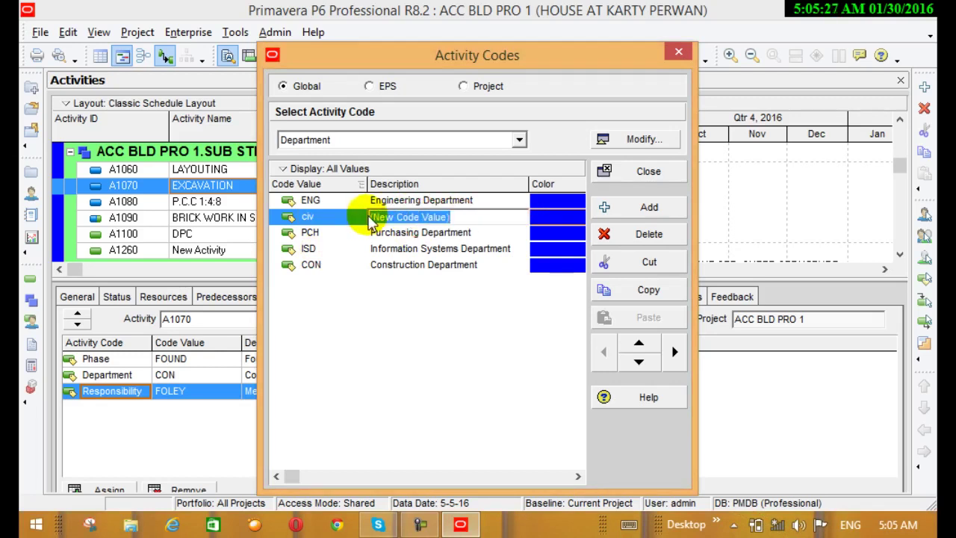
type("civil")
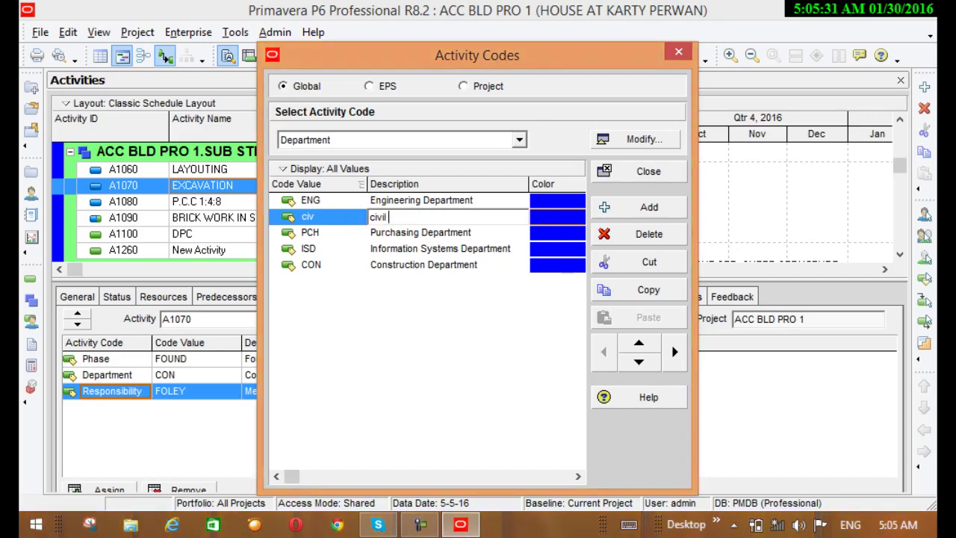
type("department")
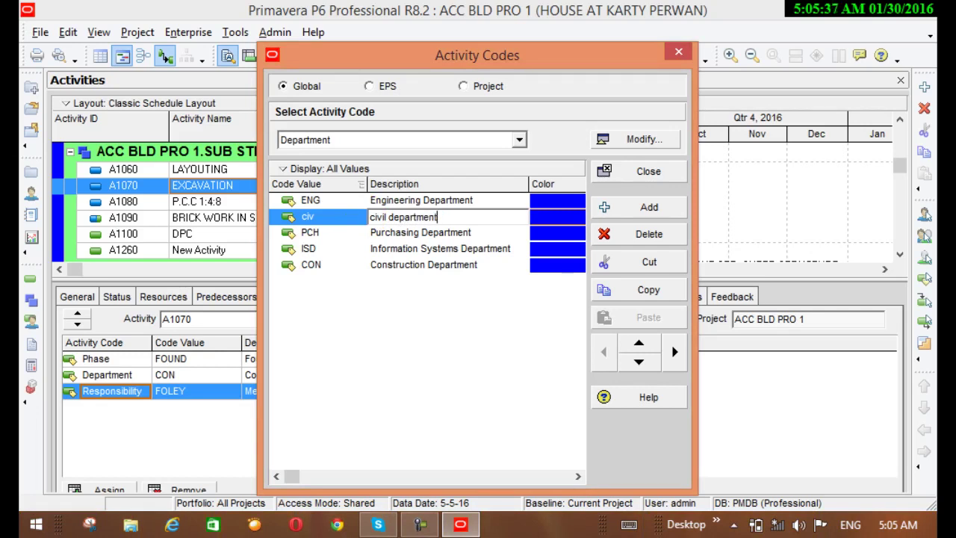
key("Return")
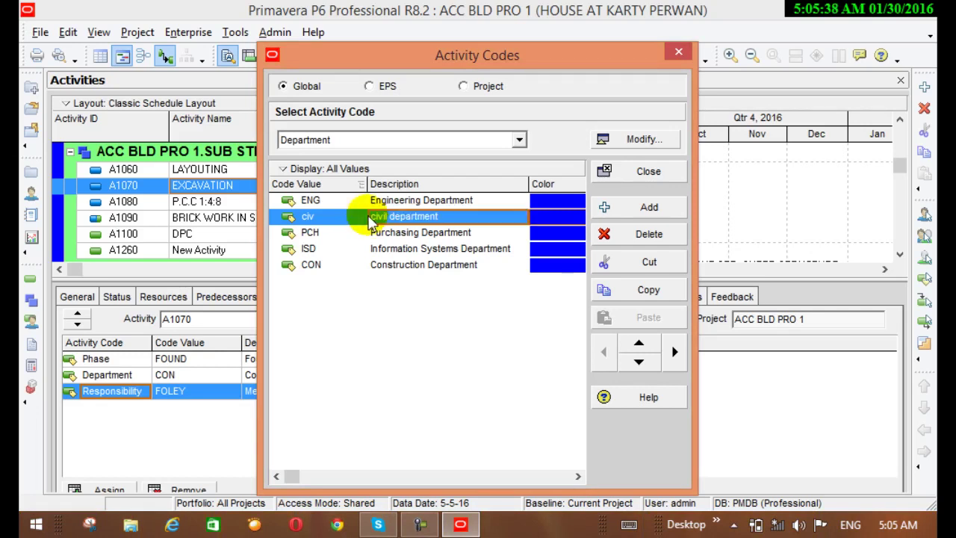
Add the value as, with the person's name as its description, to the global Responsibility activity code, below MASON
left_click(519, 141)
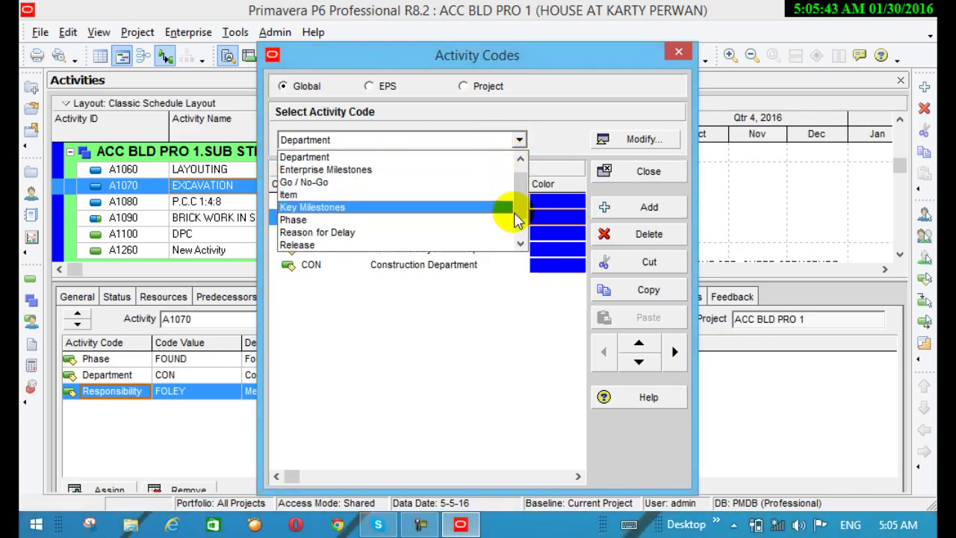
right_click(517, 245)
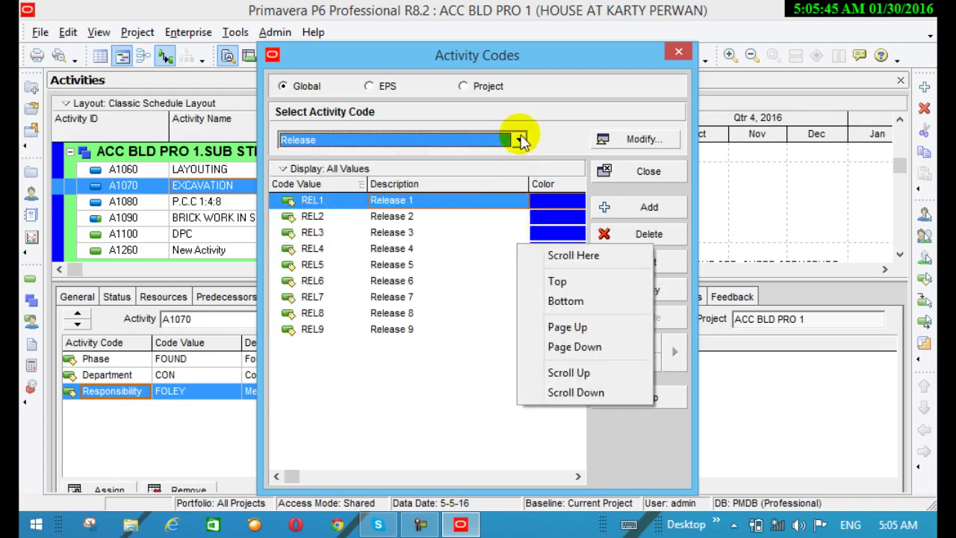
left_click(519, 140)
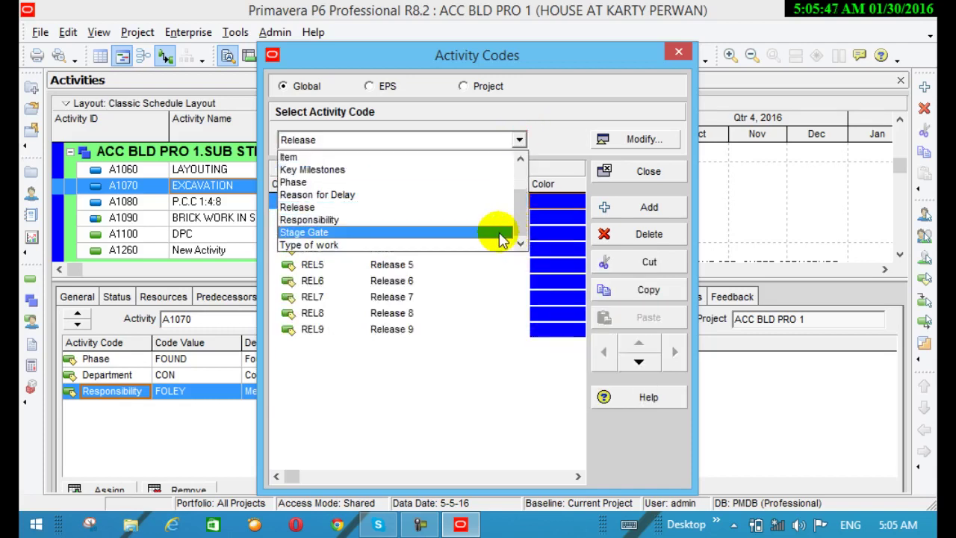
left_click(396, 219)
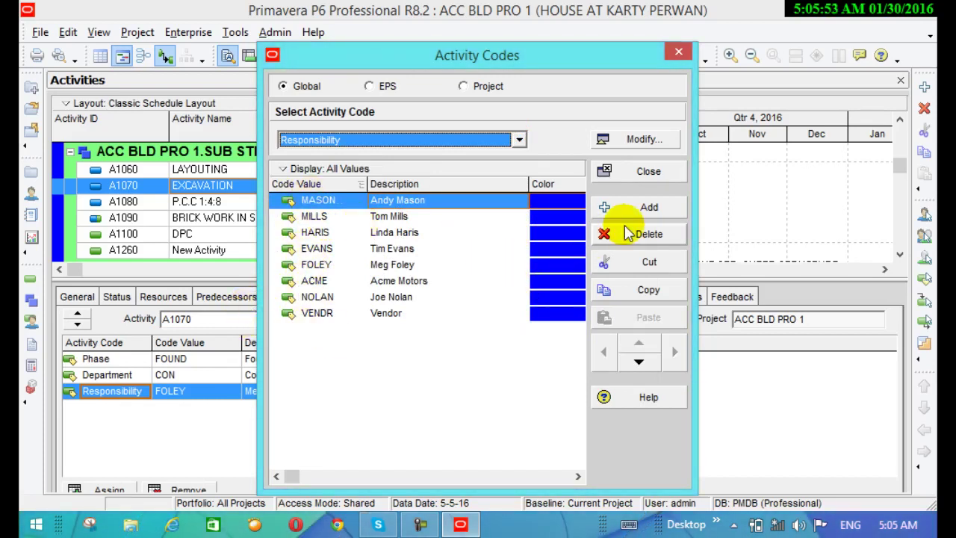
left_click(675, 207)
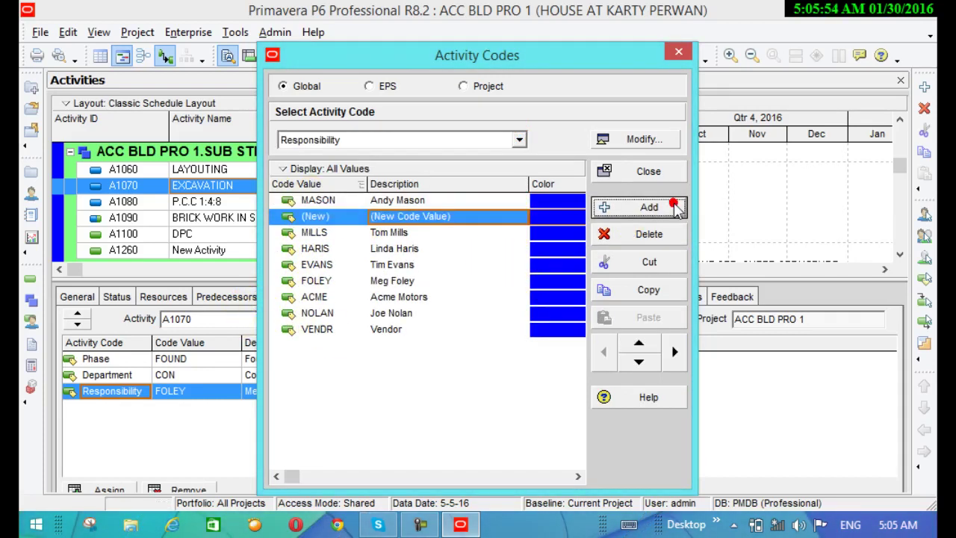
left_click(340, 214)
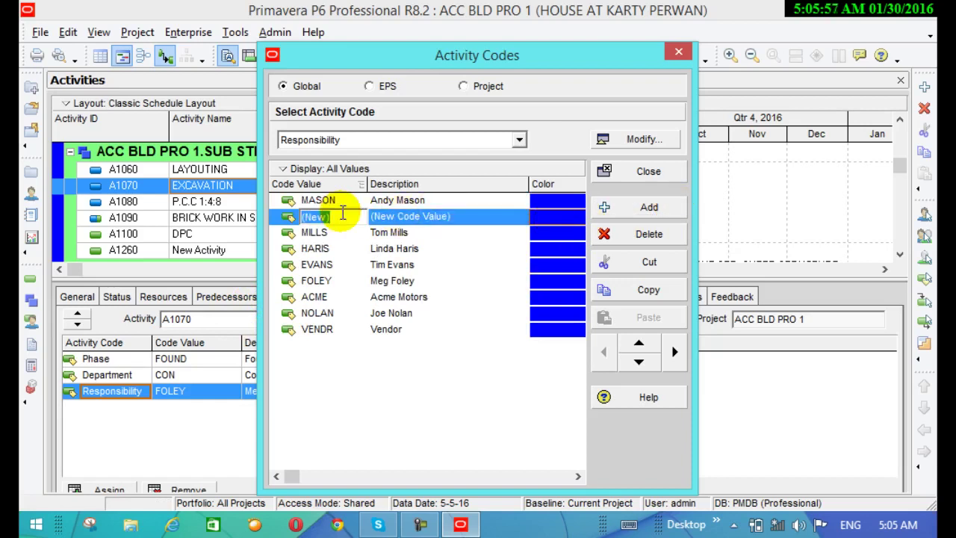
left_click(453, 217)
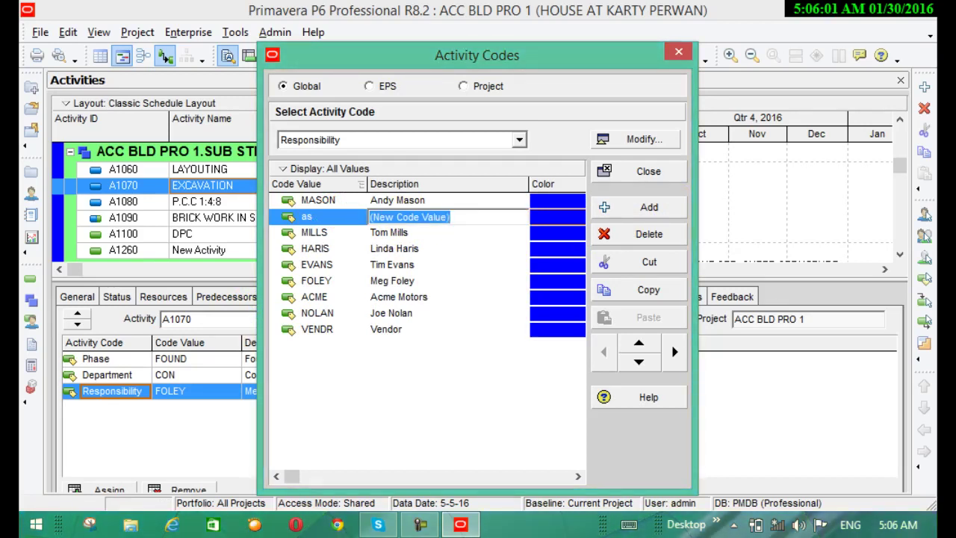
type("asad")
key("Return")
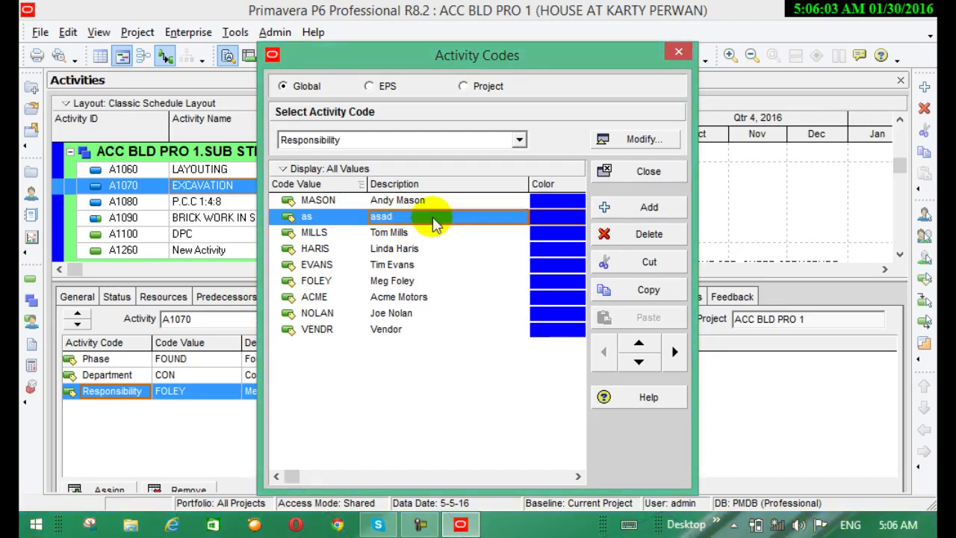
Review the values of the global Phase activity code and close the activity code definitions
left_click(519, 140)
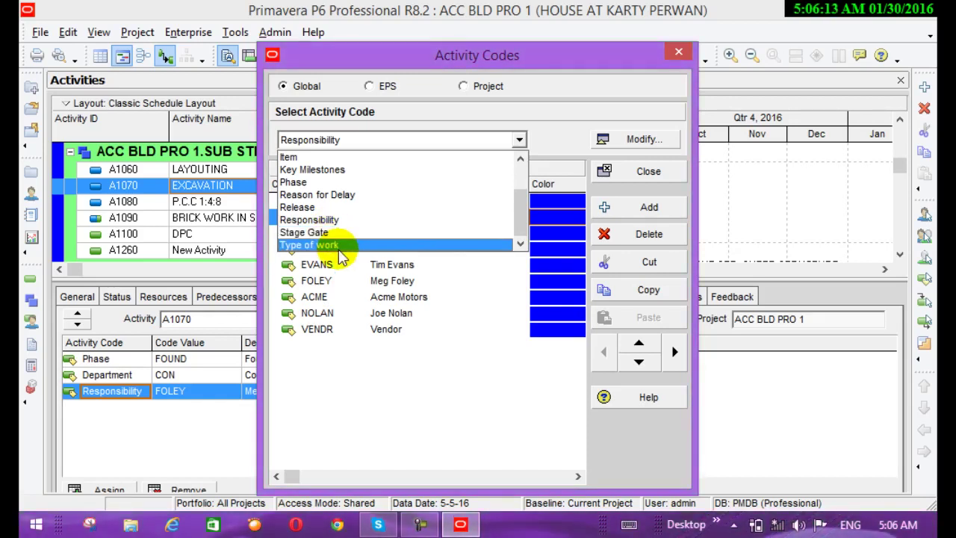
left_click(312, 187)
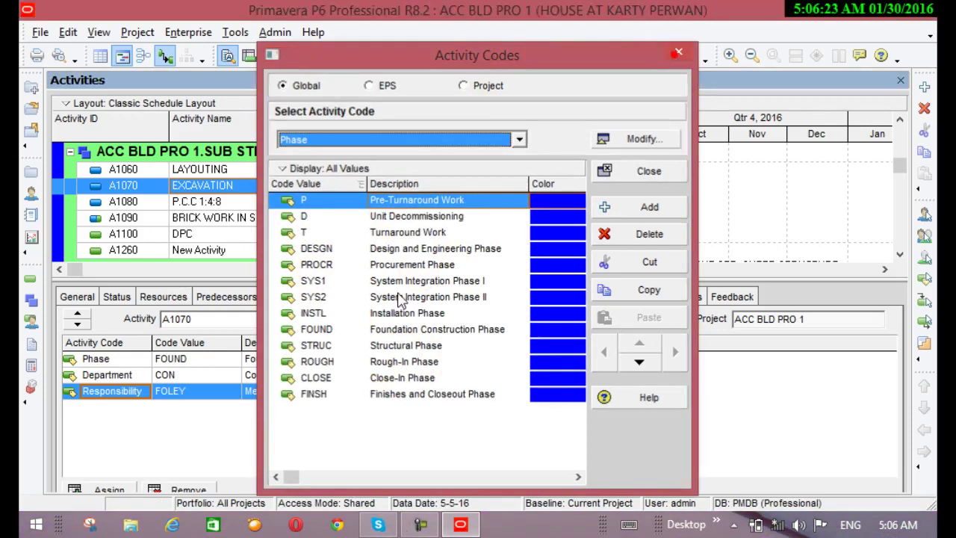
left_click(678, 52)
Assign the new Responsibility code value as to the EXCAVATION activity and close the code assignment
left_click(108, 491)
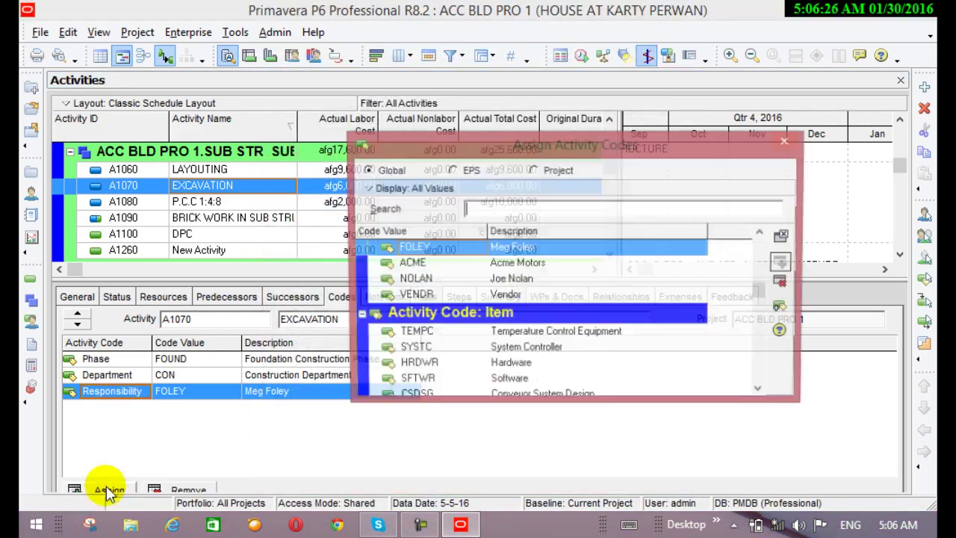
left_click(762, 256)
left_click(765, 257)
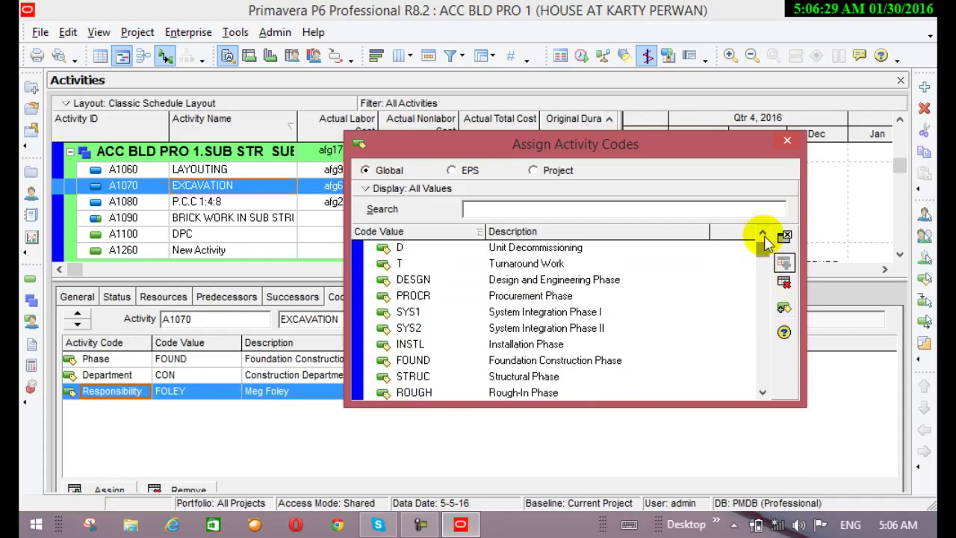
left_click_drag(763, 257, 762, 282)
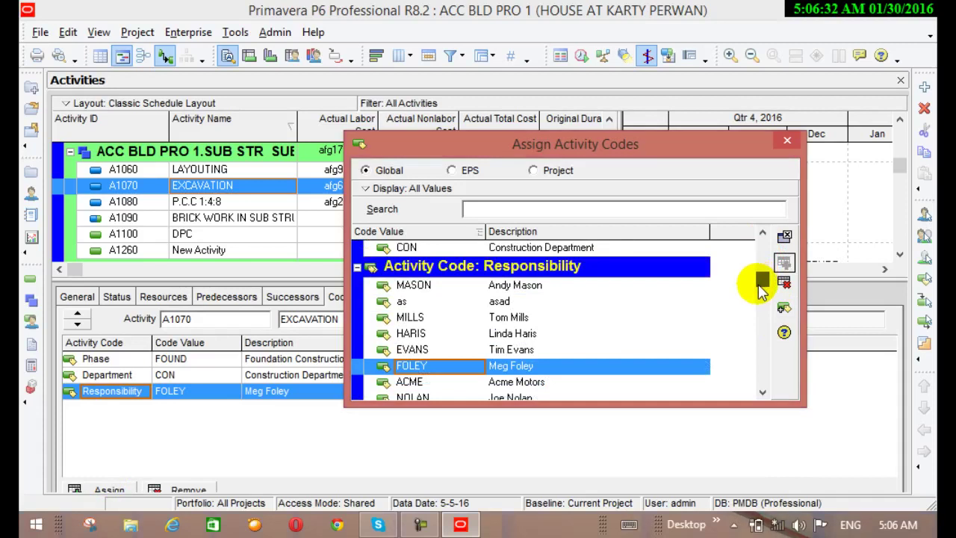
left_click(510, 303)
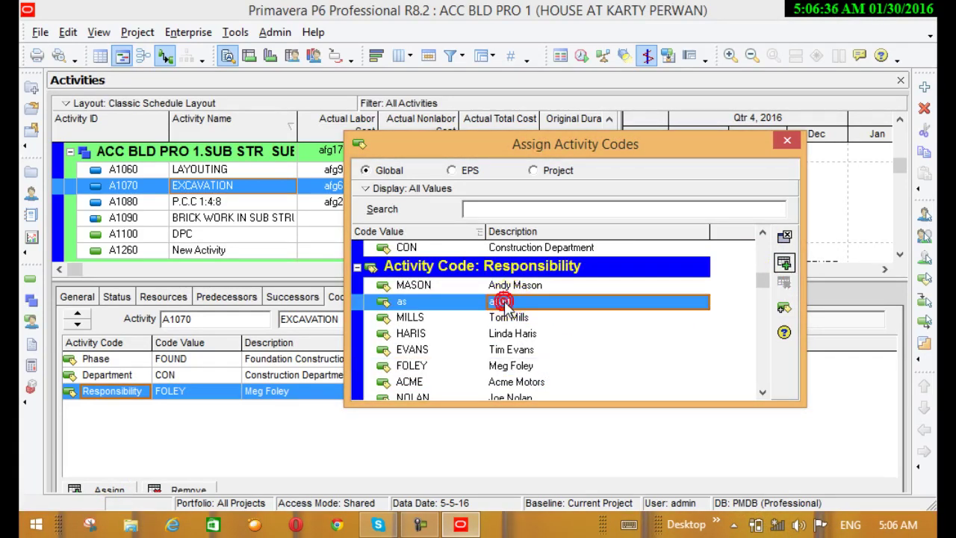
left_click(784, 260)
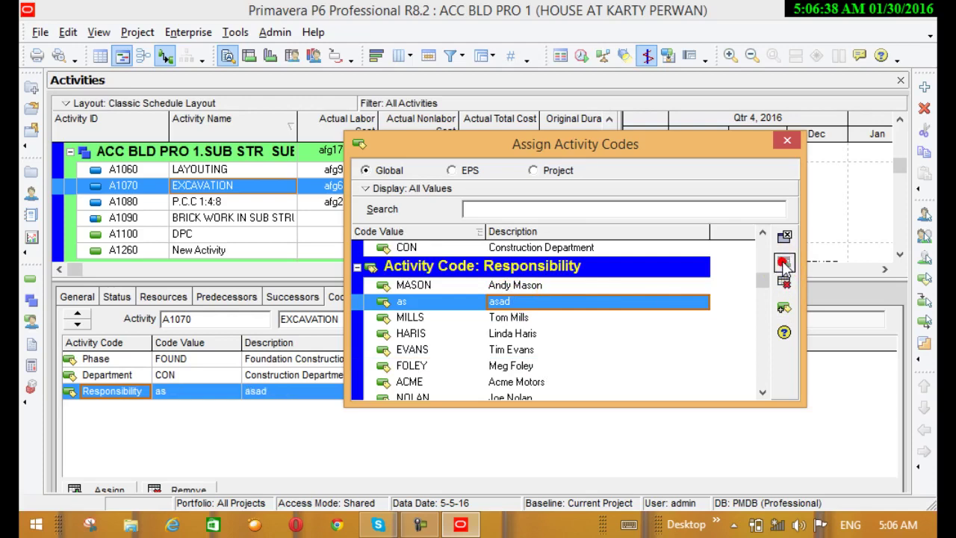
left_click(788, 142)
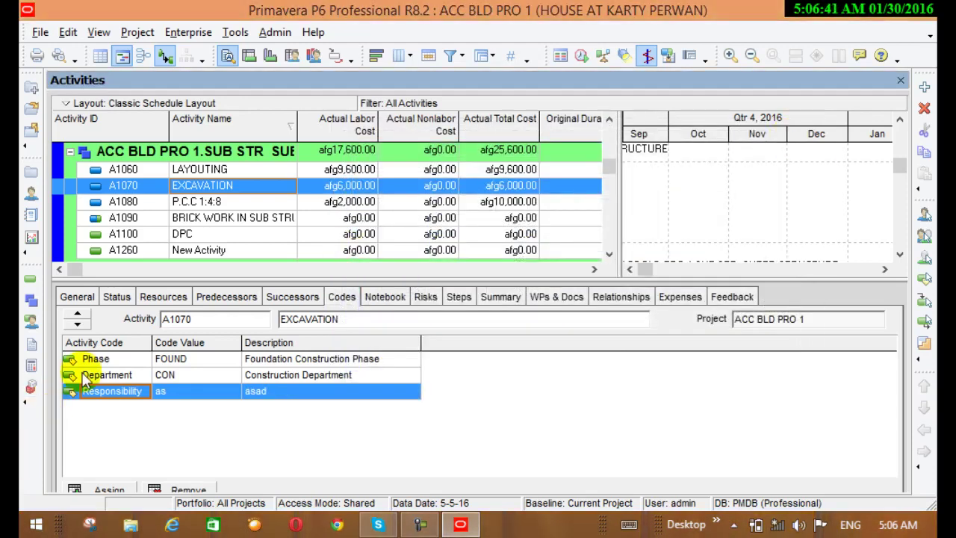
Review the assignable Department and Responsibility code values, highlighting the value as, and close the code assignment
left_click(118, 488)
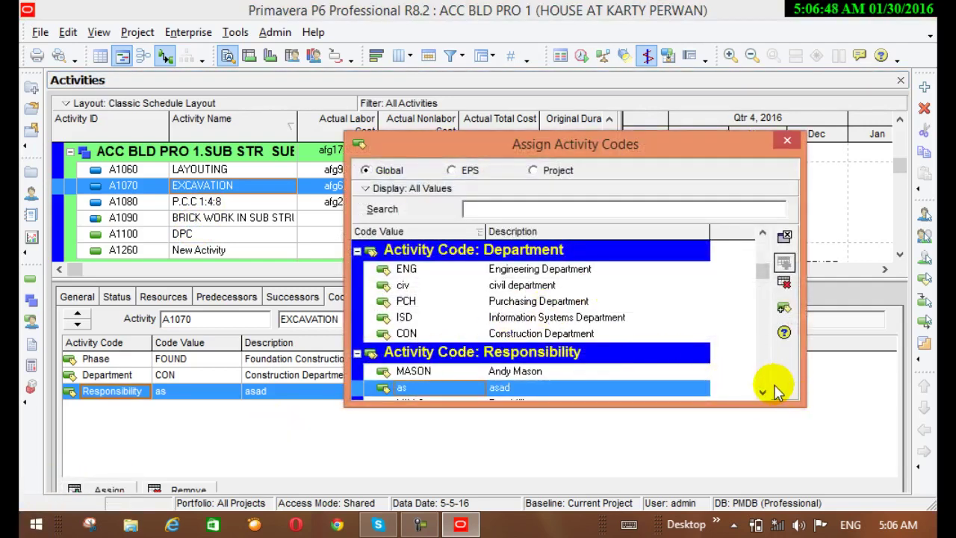
left_click(763, 389)
left_click(630, 347)
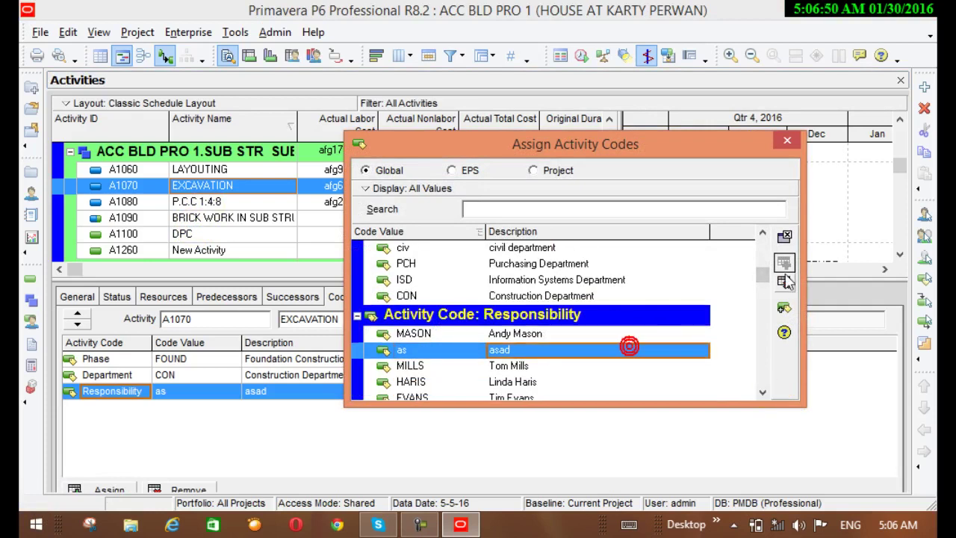
left_click(629, 350)
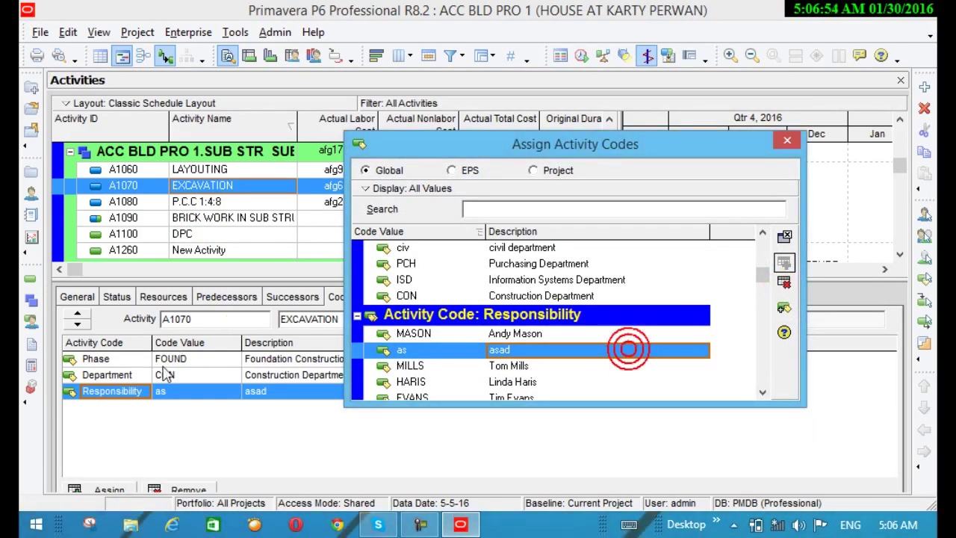
left_click(181, 420)
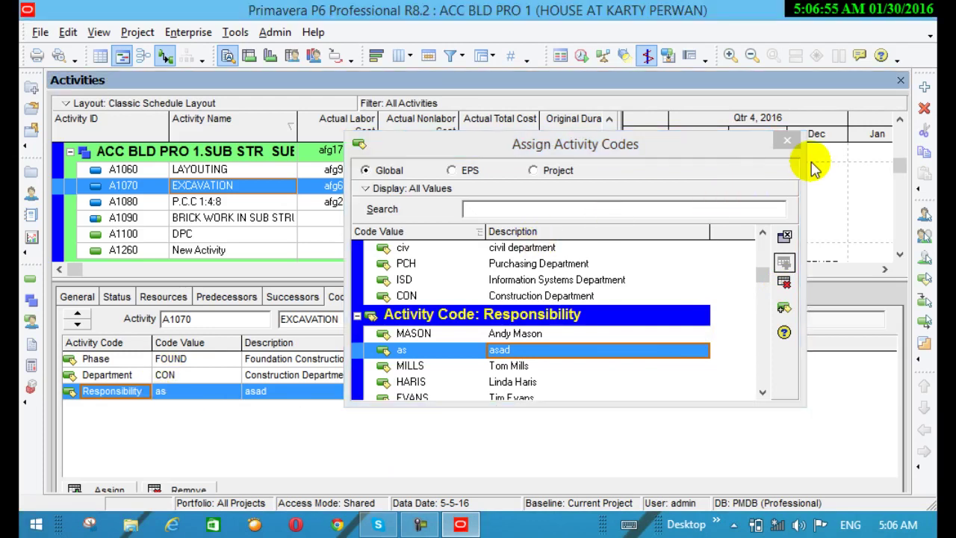
left_click(788, 140)
Request removal of the Responsibility code from the EXCAVATION activity, but decline the confirmation
left_click(265, 392)
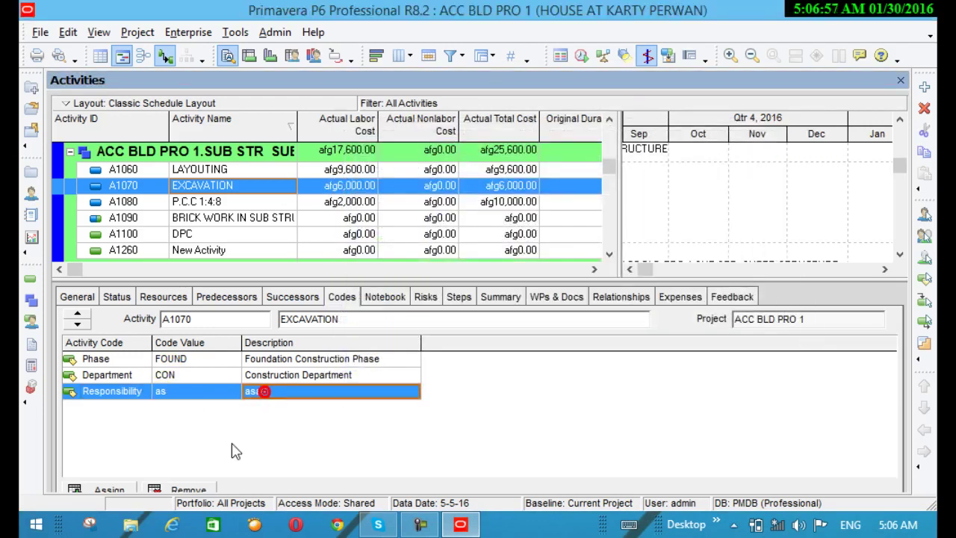
left_click(188, 490)
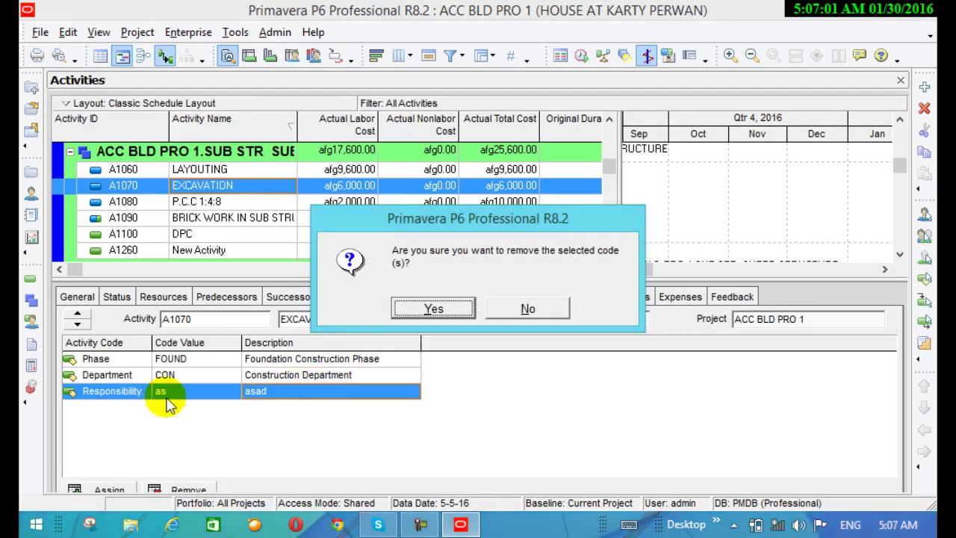
left_click(536, 309)
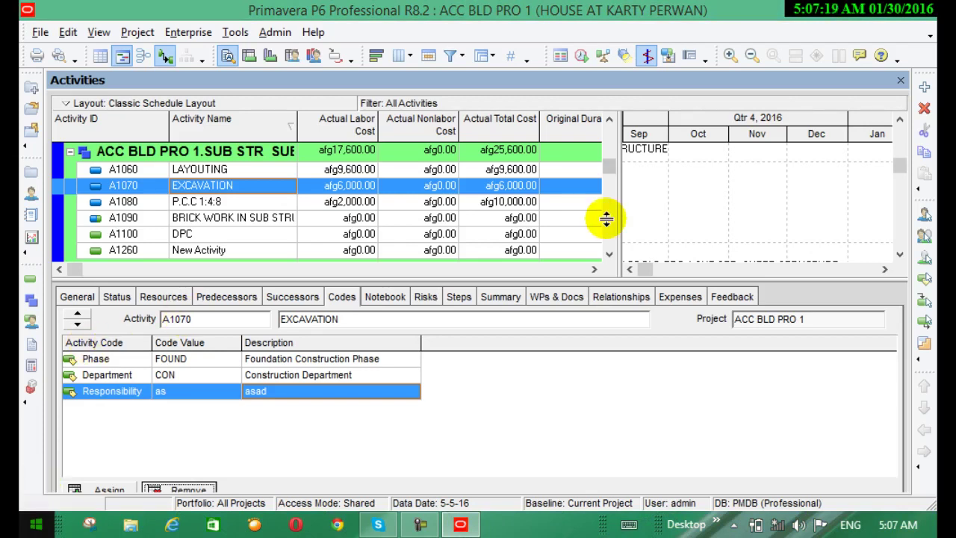
Assign the Change Management notebook topic to the EXCAVATION activity and close the topic assignment
left_click(389, 297)
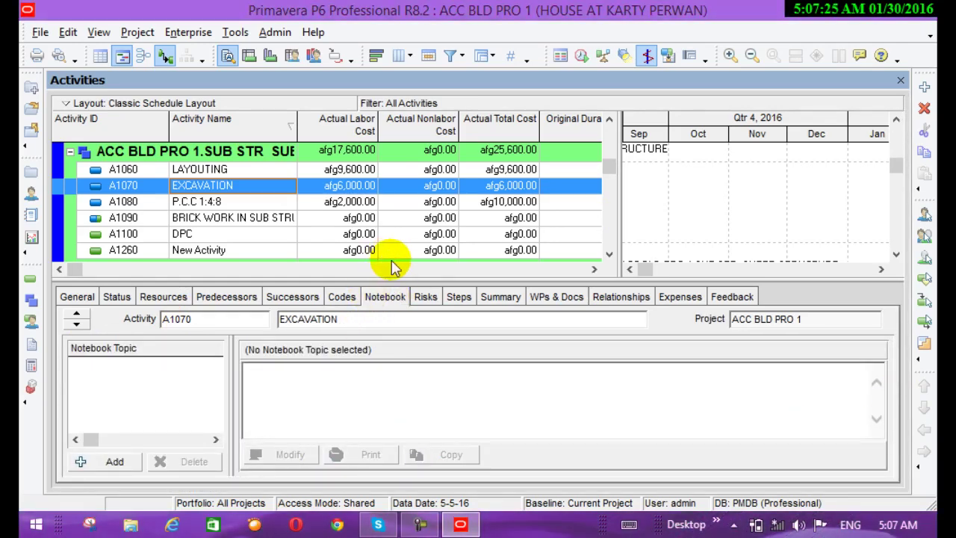
left_click(395, 268)
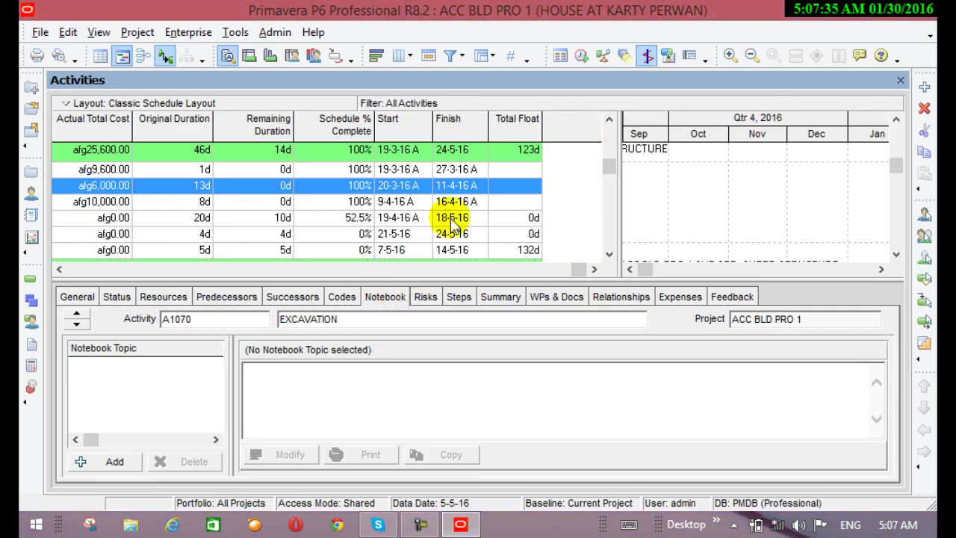
left_click(111, 463)
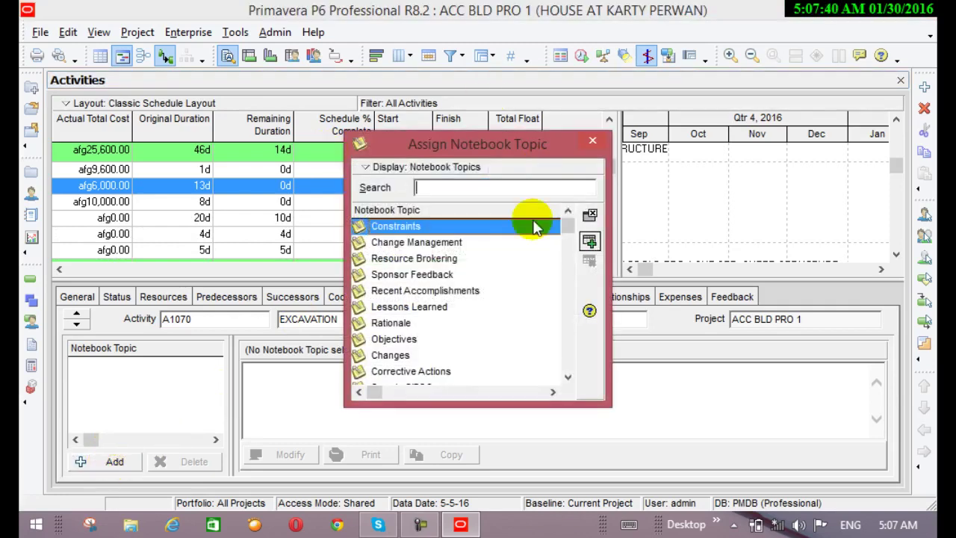
left_click(413, 357)
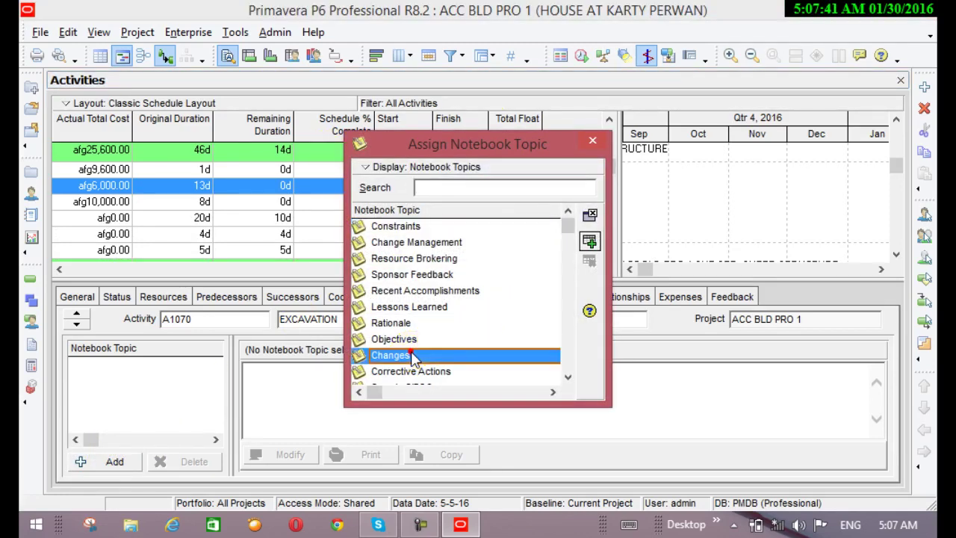
left_click(444, 244)
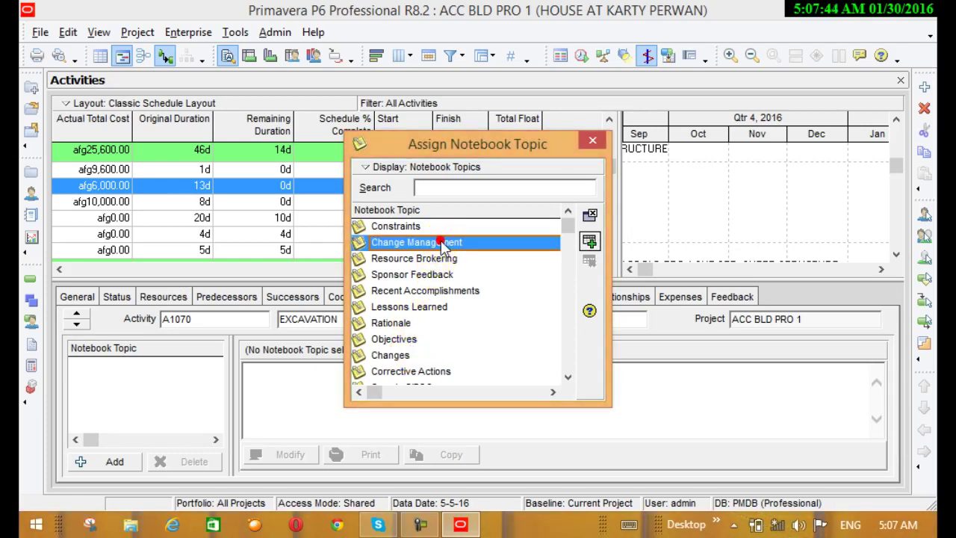
left_click(594, 250)
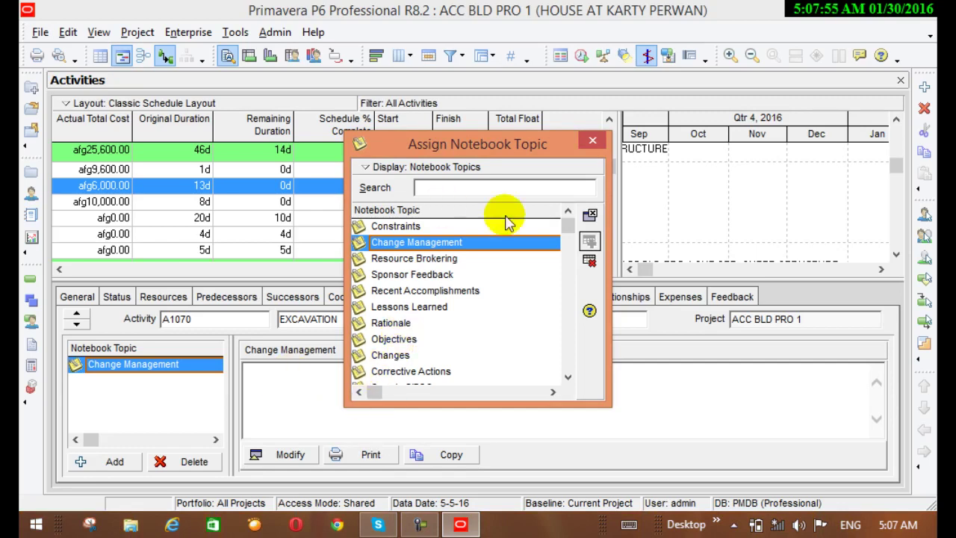
left_click(591, 142)
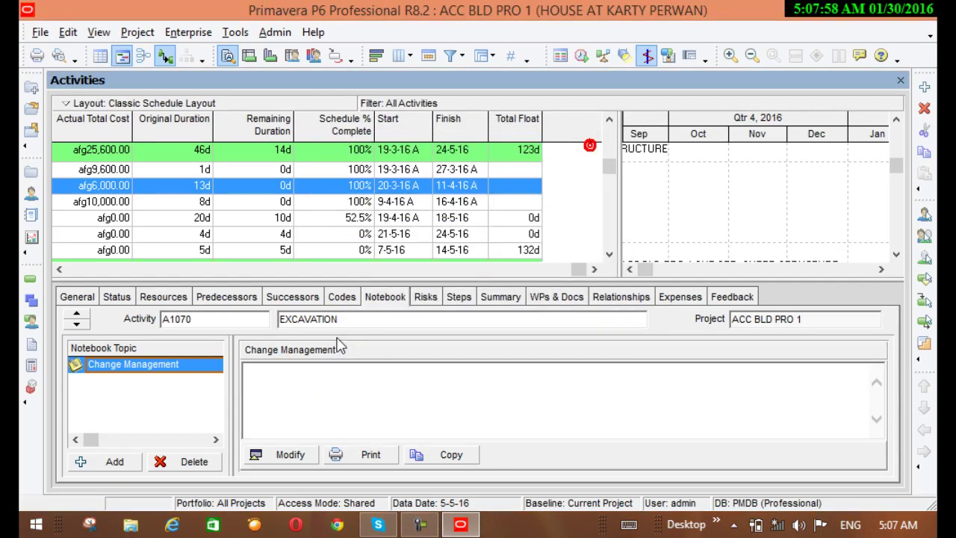
Enter a person's first name as the note text of EXCAVATION's Change Management topic and accept it
left_click(289, 454)
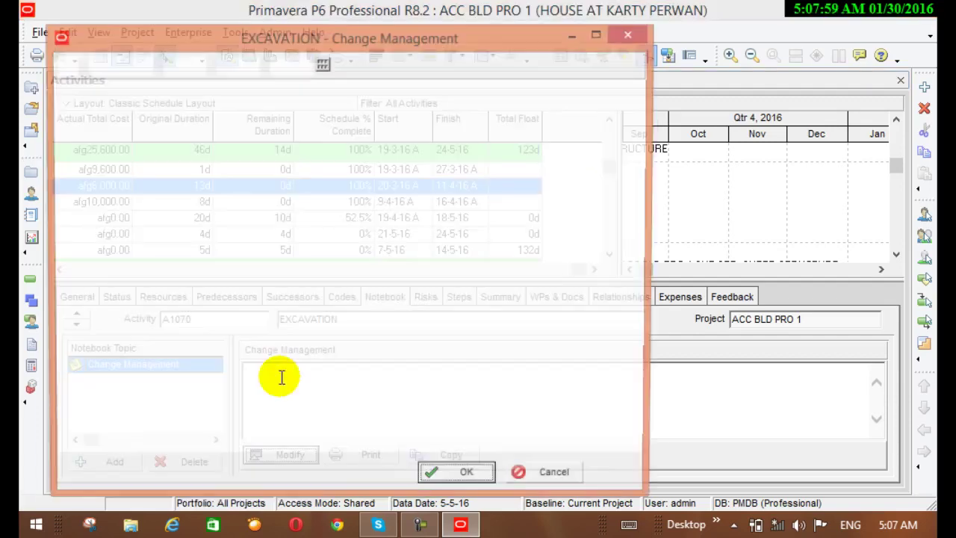
left_click(267, 186)
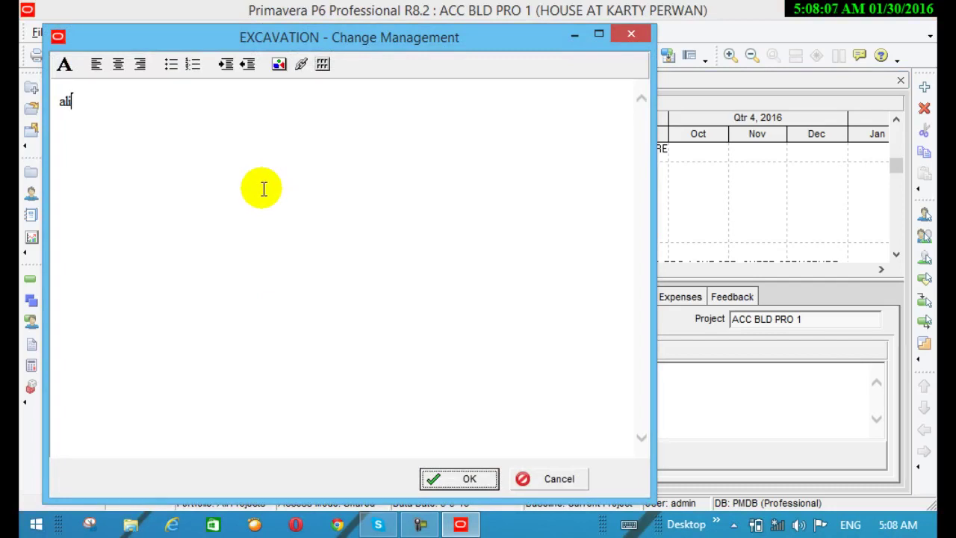
left_click(469, 480)
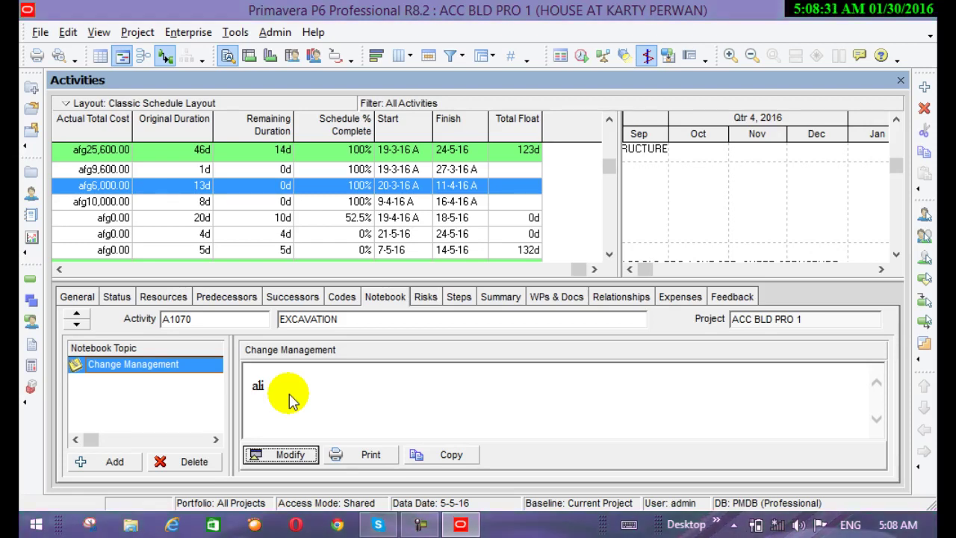
Examine the remaining notebook topics assignable to the EXCAVATION activity and close the topic assignment without adding any
left_click(114, 463)
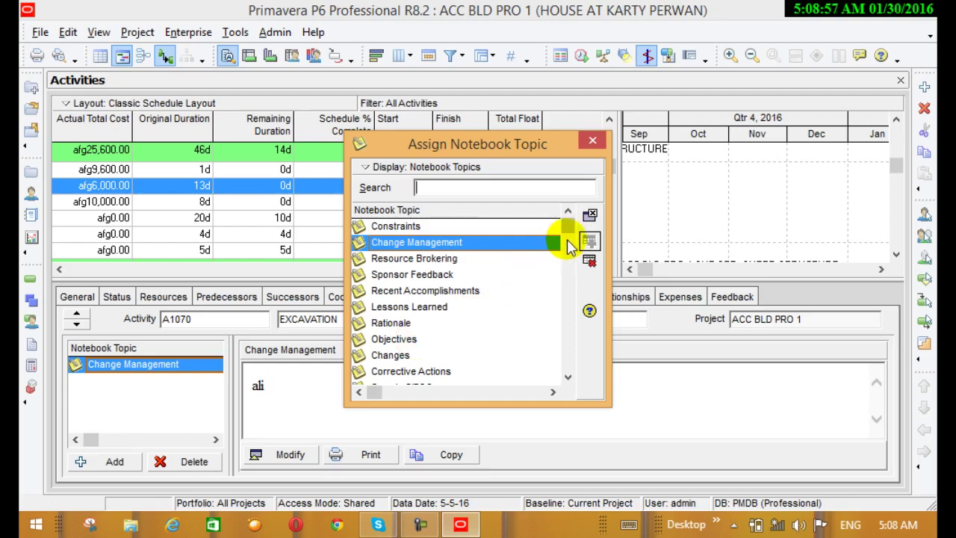
left_click_drag(568, 225, 567, 324)
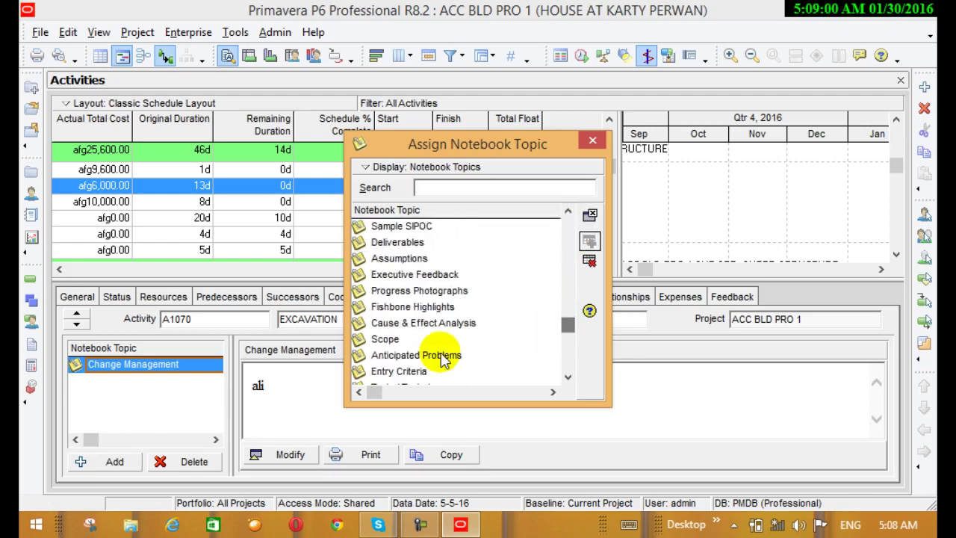
left_click(592, 140)
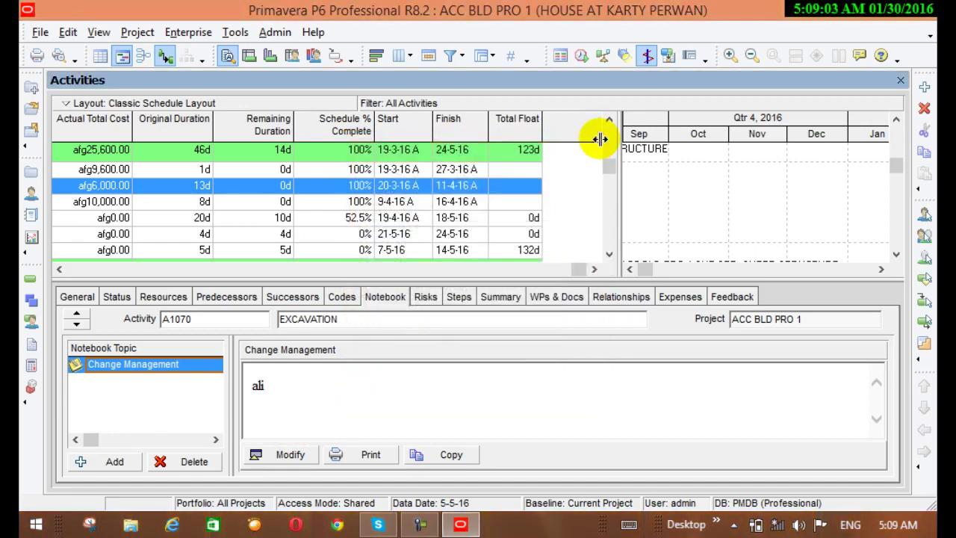
View EXCAVATION's risks, then add a risk named "activity durayion" to the project's risk list
left_click(425, 298)
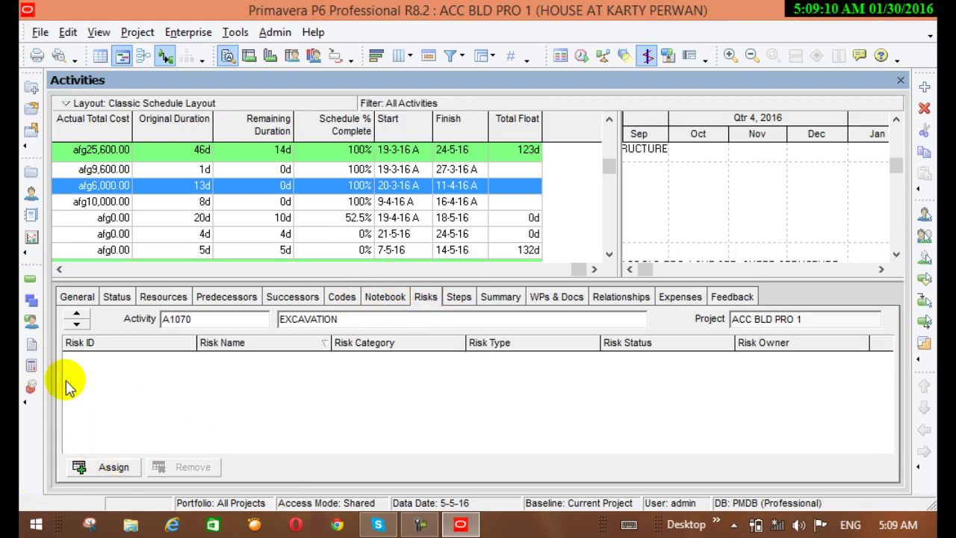
left_click(32, 385)
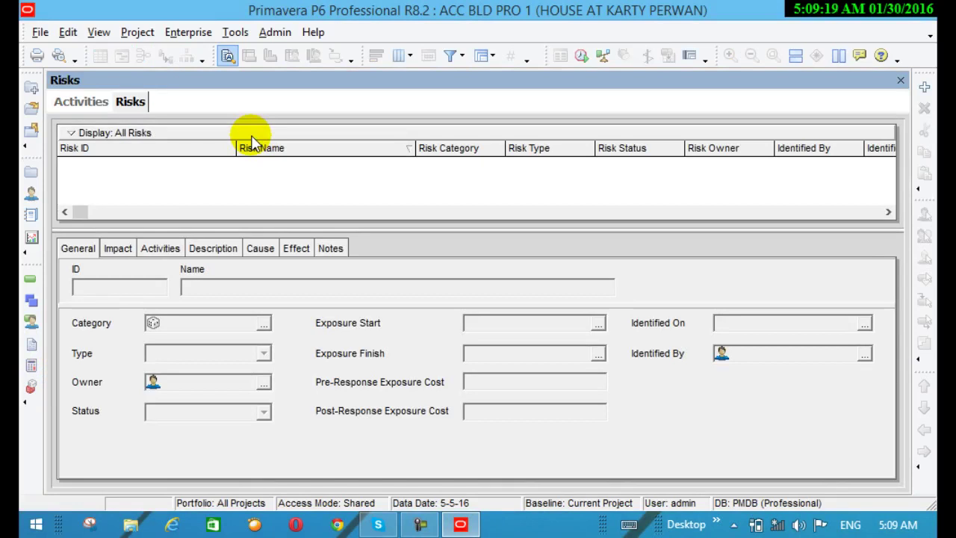
left_click(925, 86)
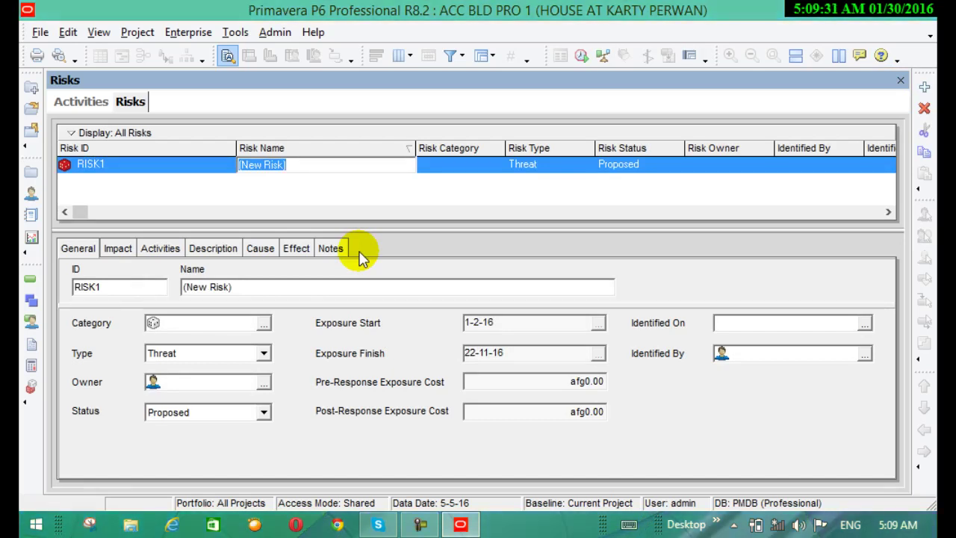
type("activity dura")
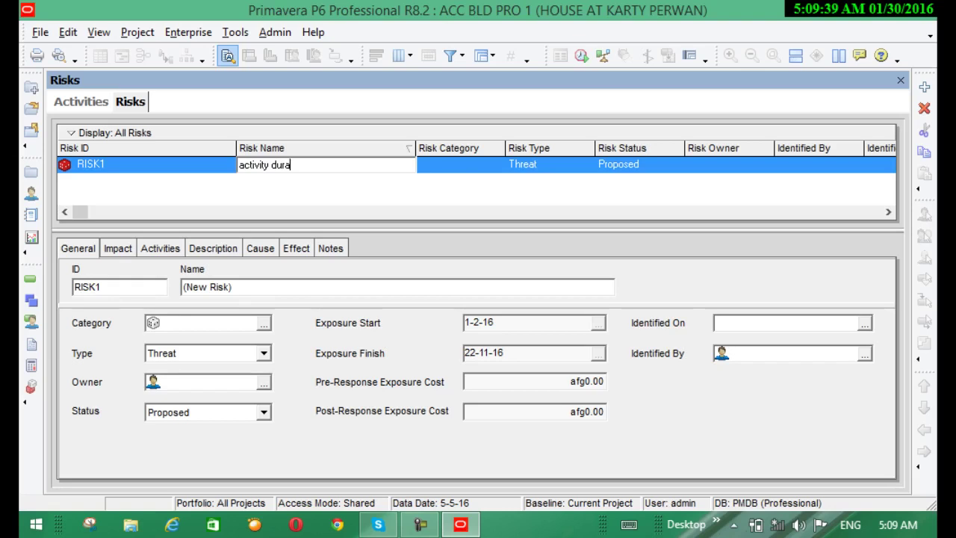
type("yion")
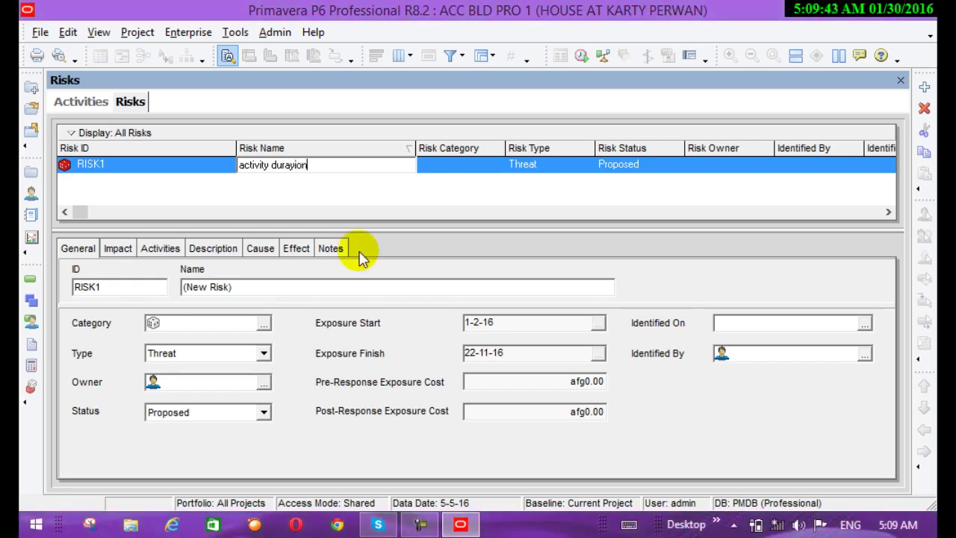
key("Return")
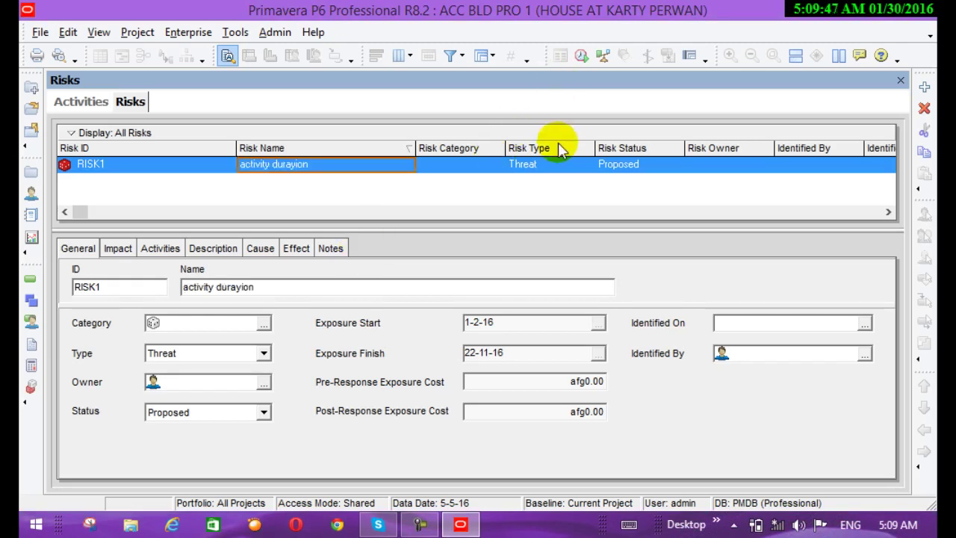
Set the new risk's type to Opportunity and accept the removal of its response values
left_click(555, 170)
left_click(554, 168)
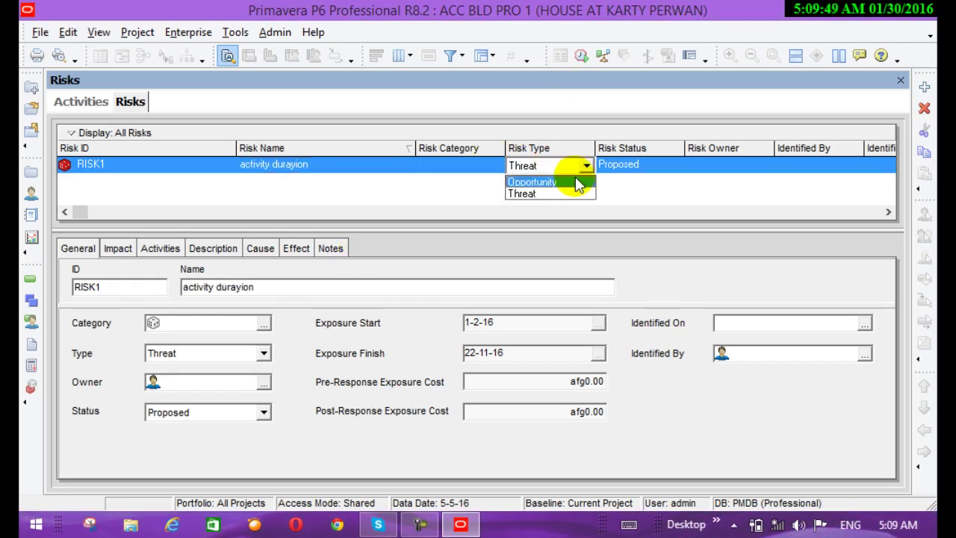
left_click(577, 183)
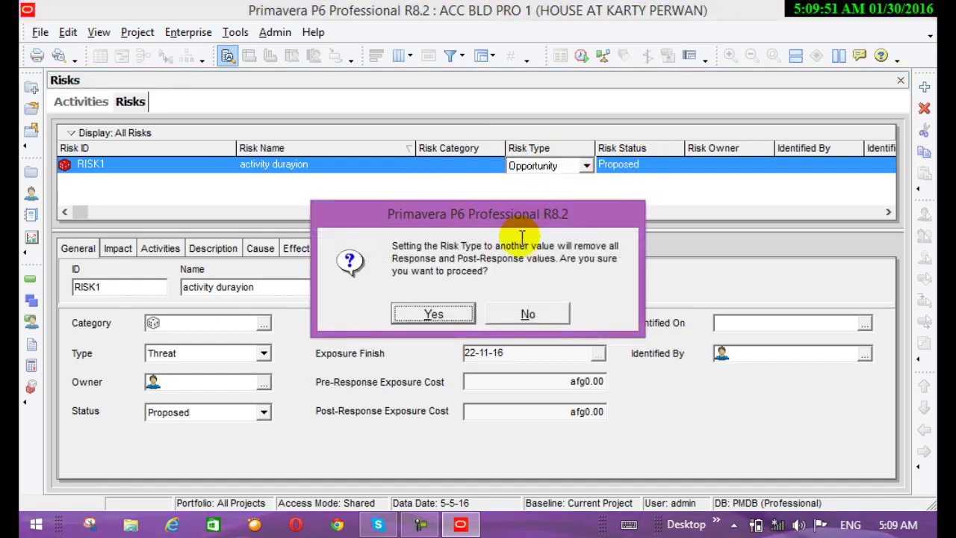
left_click(431, 316)
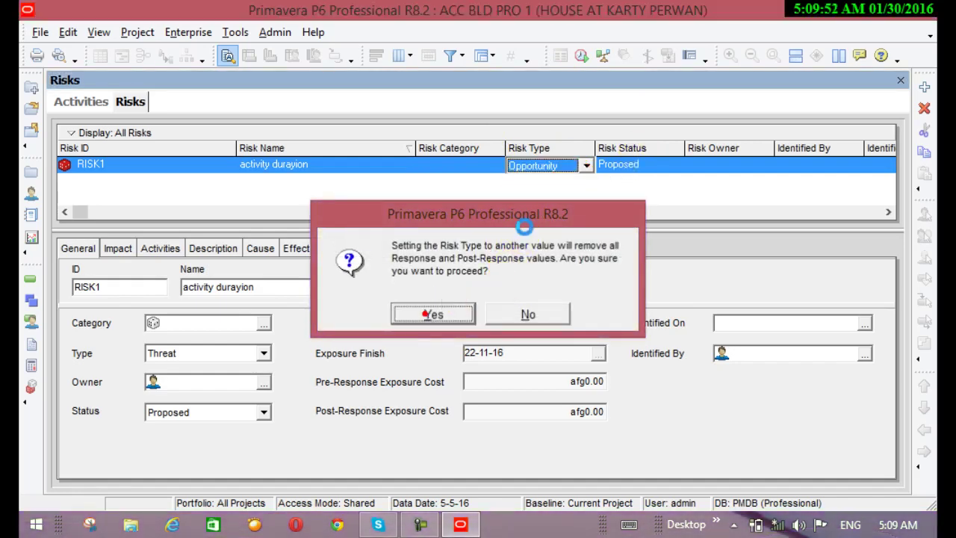
Set the new risk's status to Impacted (Closed) and sort the risk list by risk owner
left_click(670, 165)
left_click(670, 166)
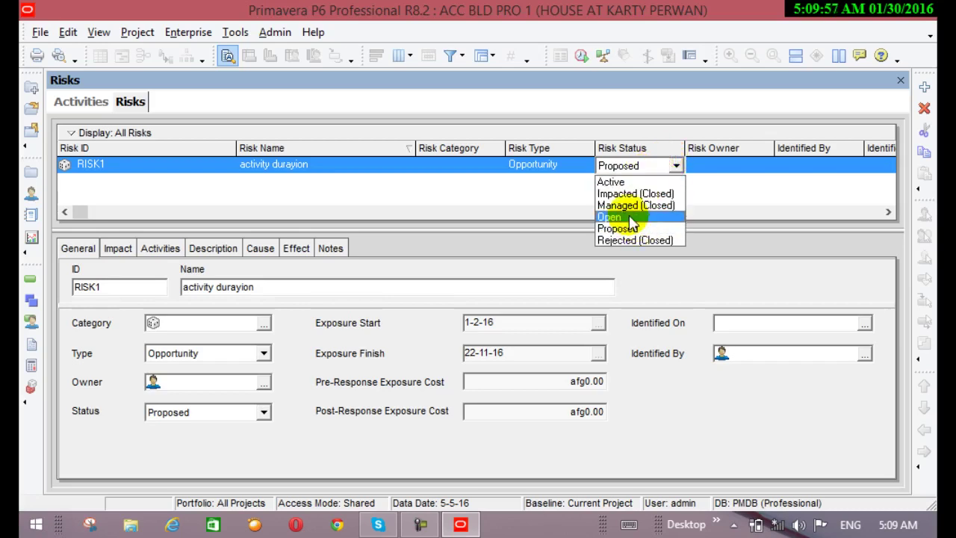
left_click(622, 194)
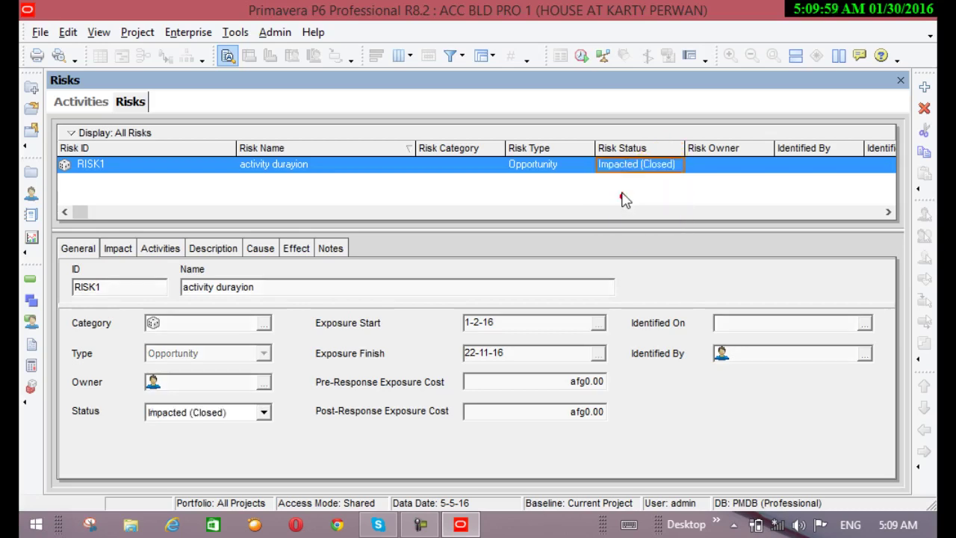
left_click(715, 156)
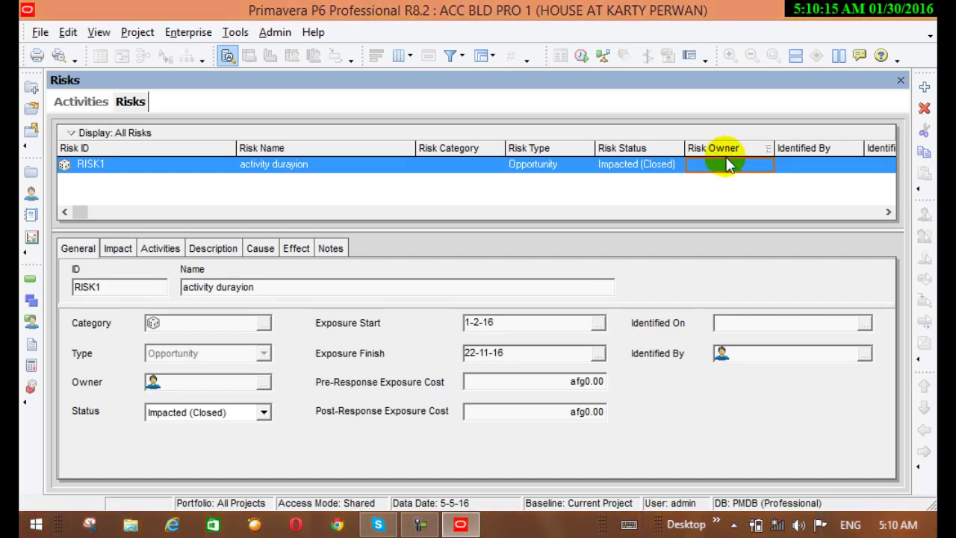
left_click(725, 158)
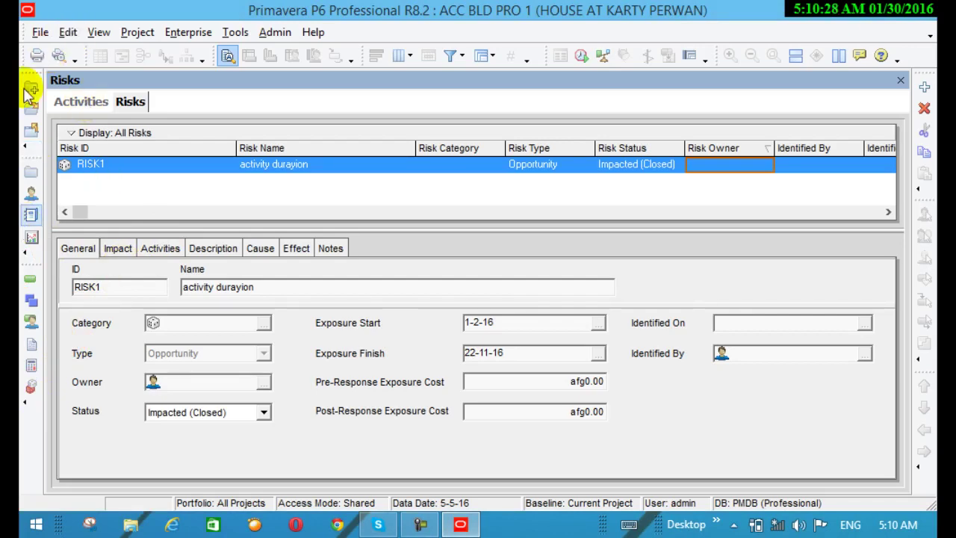
Return to the activities, try to assign the new risk to EXCAVATION, and exit the program from the event dialog
left_click(29, 275)
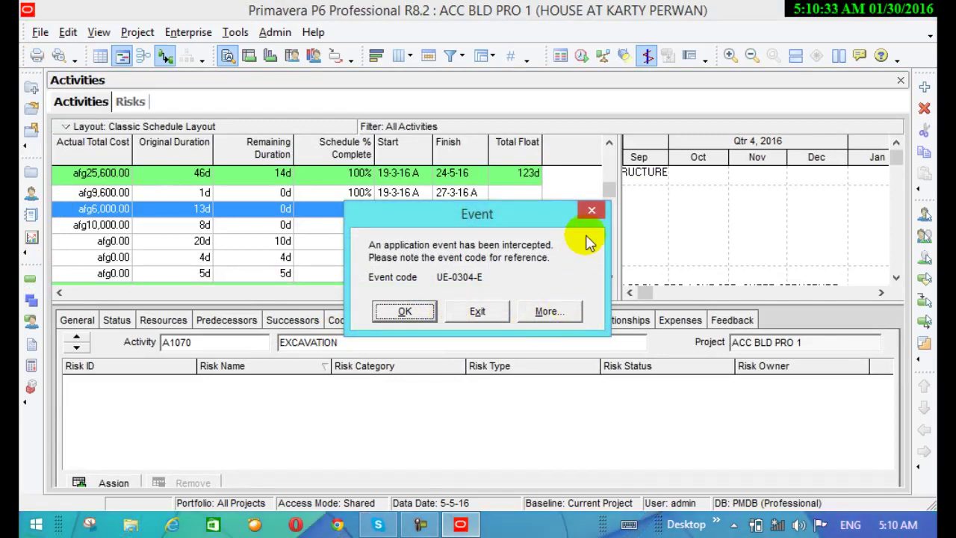
left_click(596, 209)
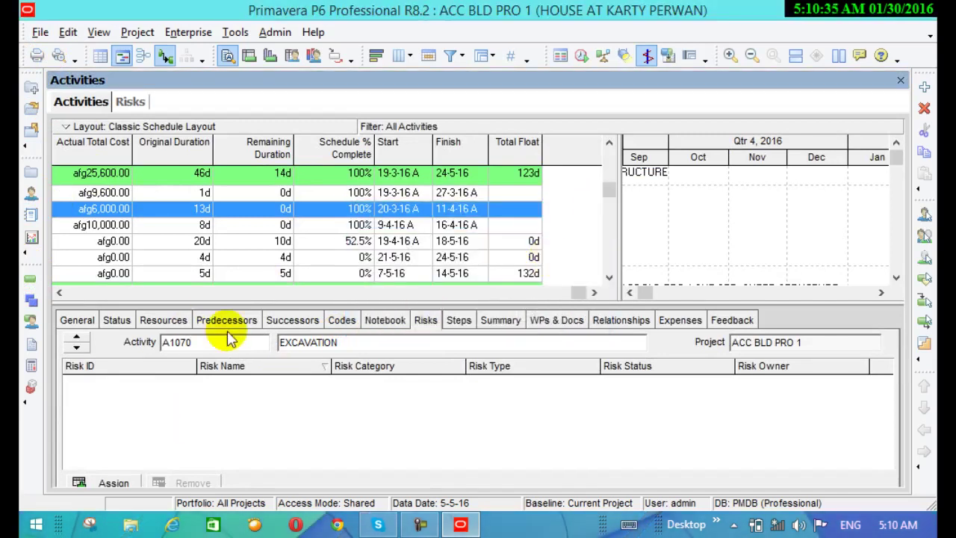
left_click(106, 485)
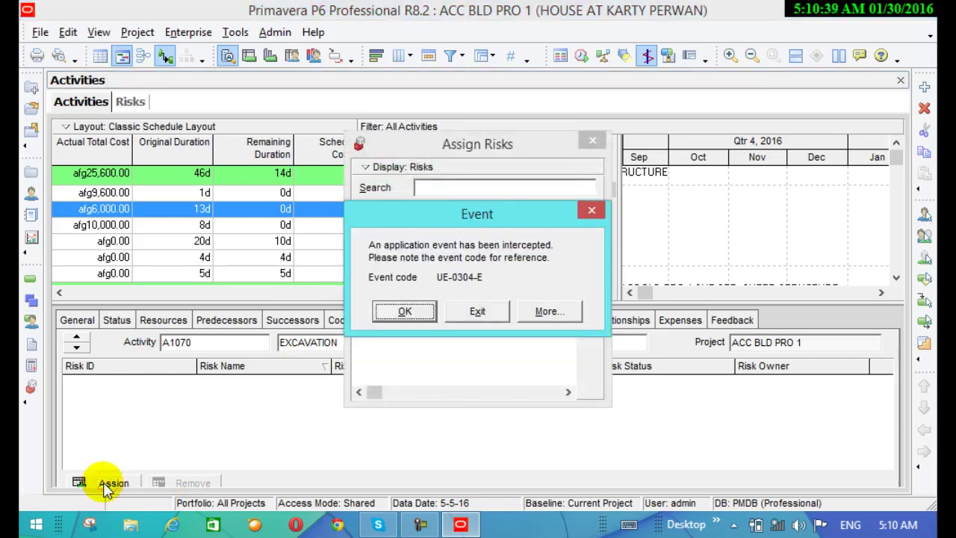
left_click(404, 311)
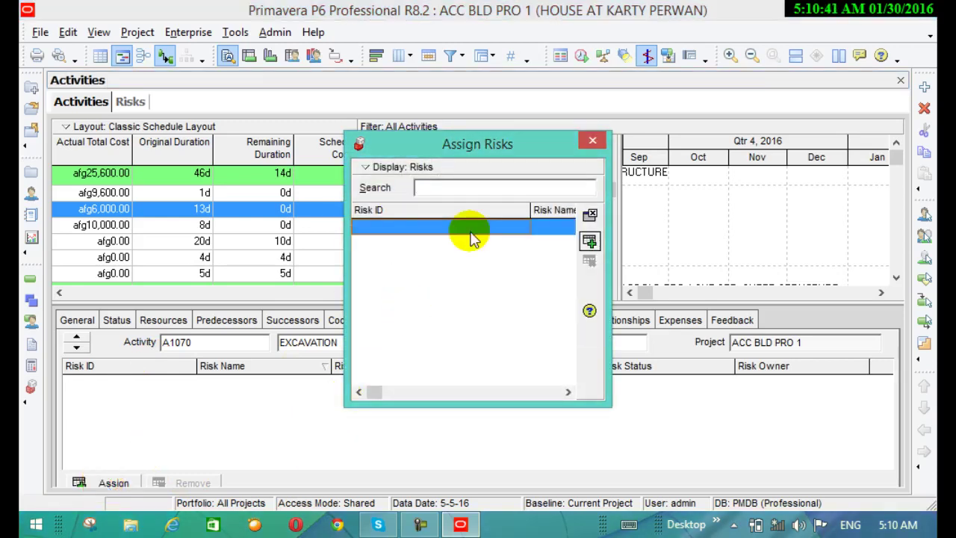
left_click(595, 244)
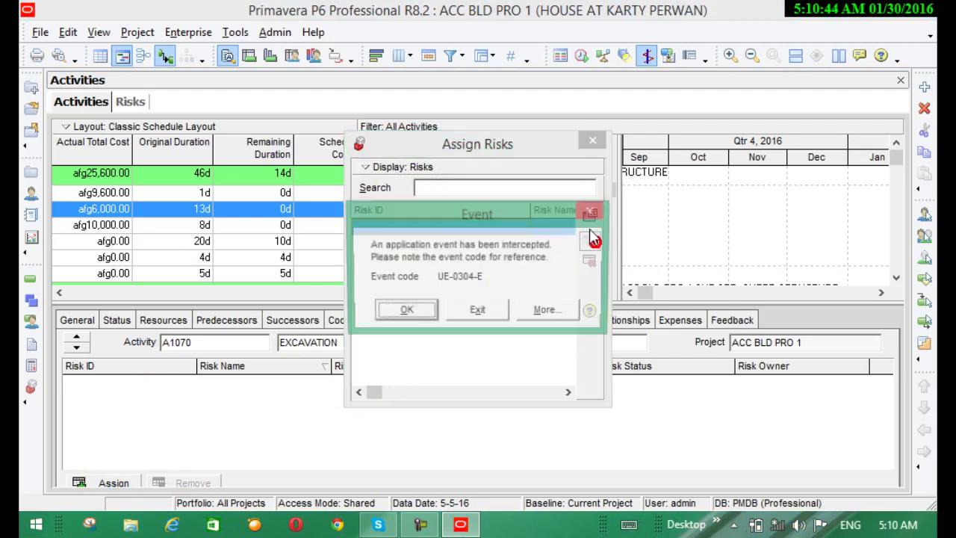
left_click(476, 311)
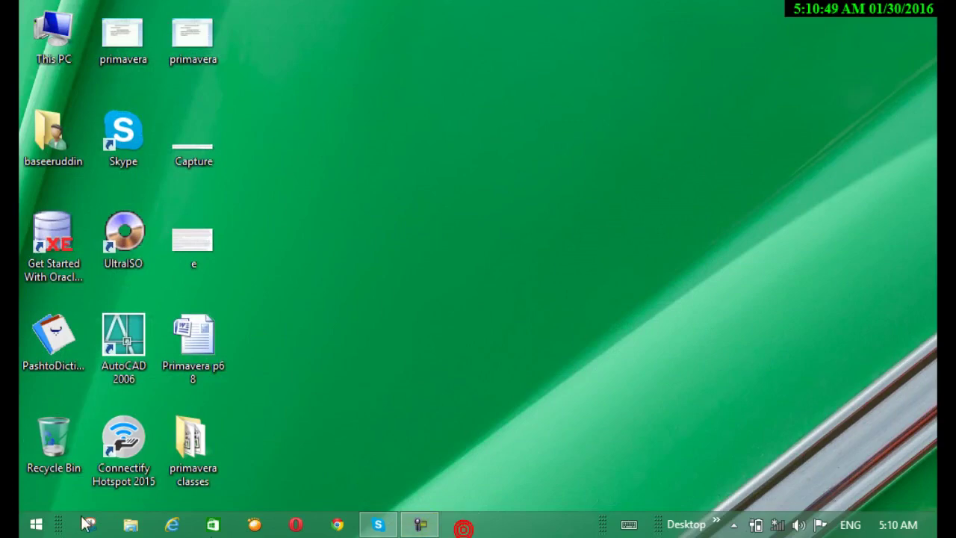
left_click(420, 525)
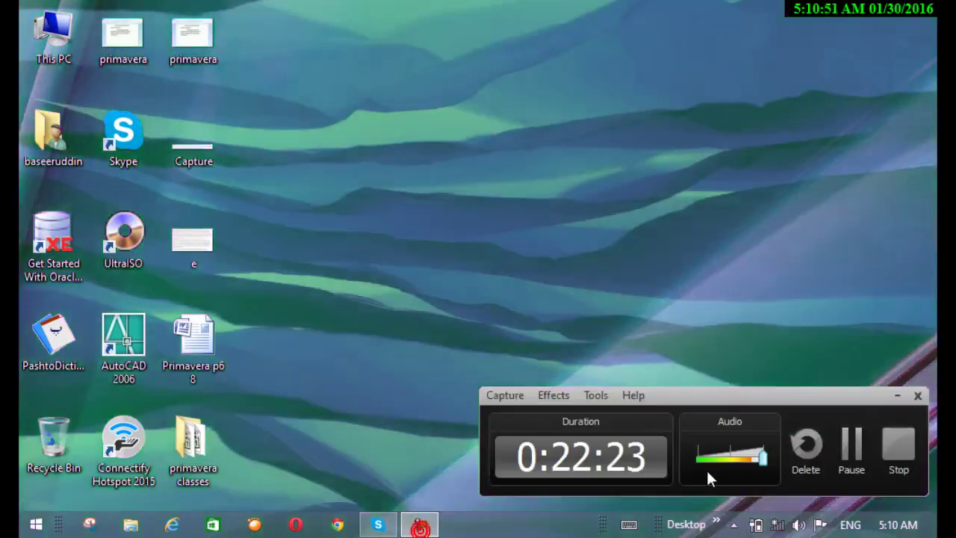